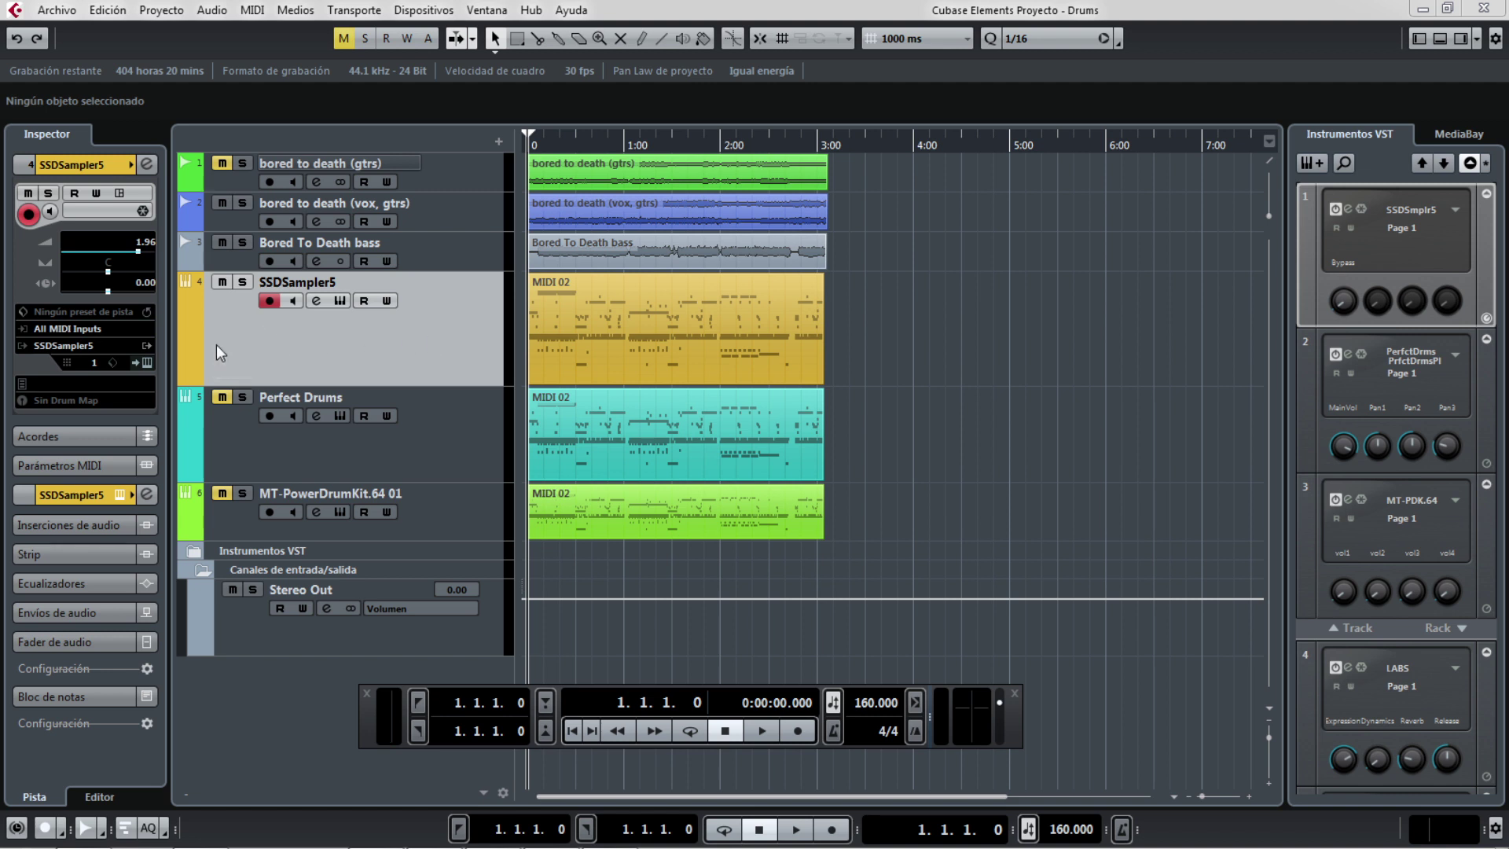
- Open the SSDSampler5 instrument, look over its kit presets, mixer, note map and settings, and close it
click(150, 361)
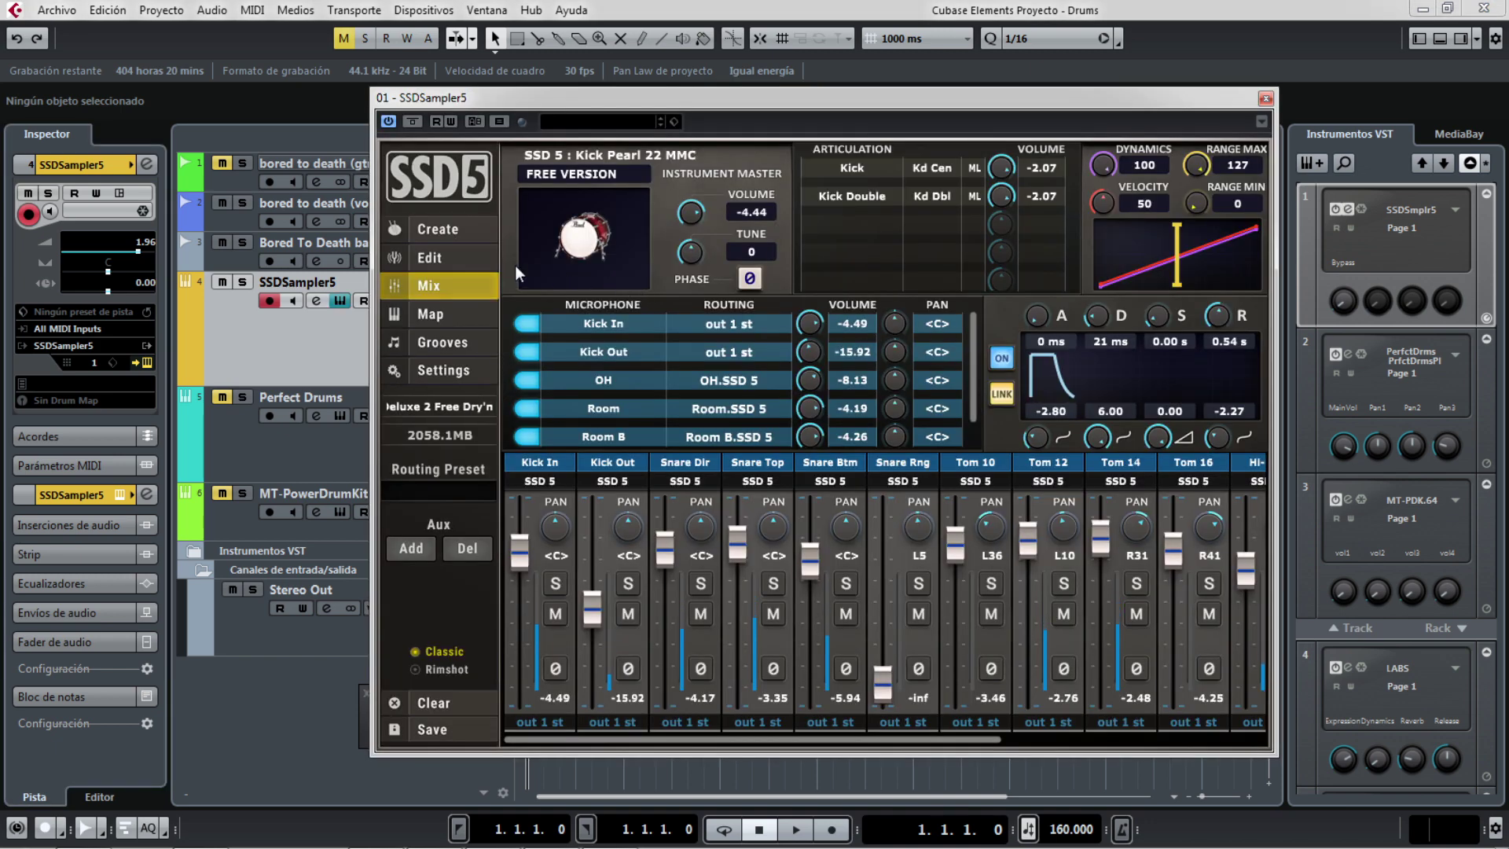
click(465, 231)
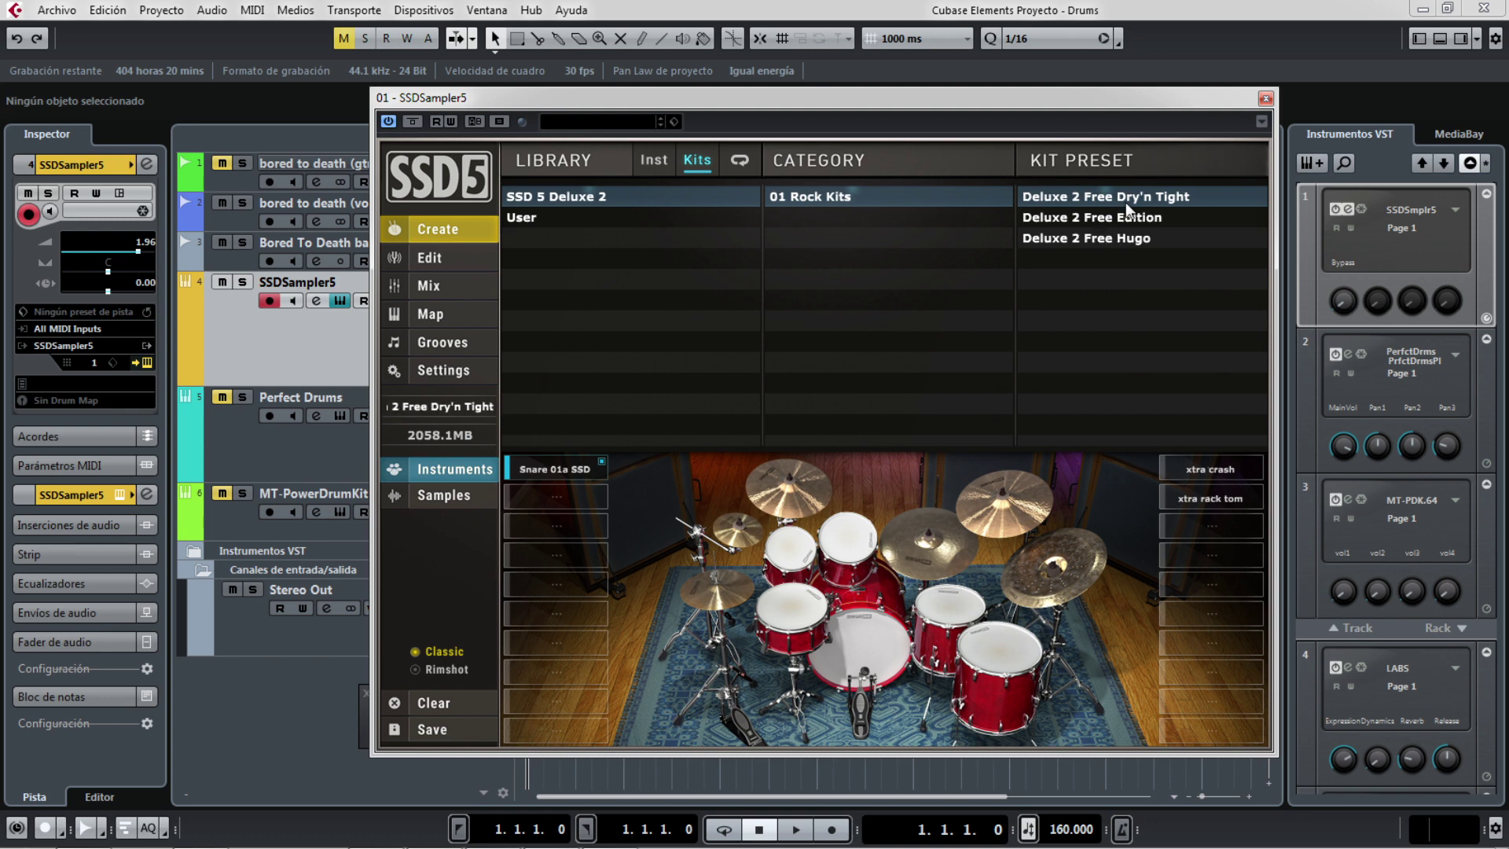
click(454, 256)
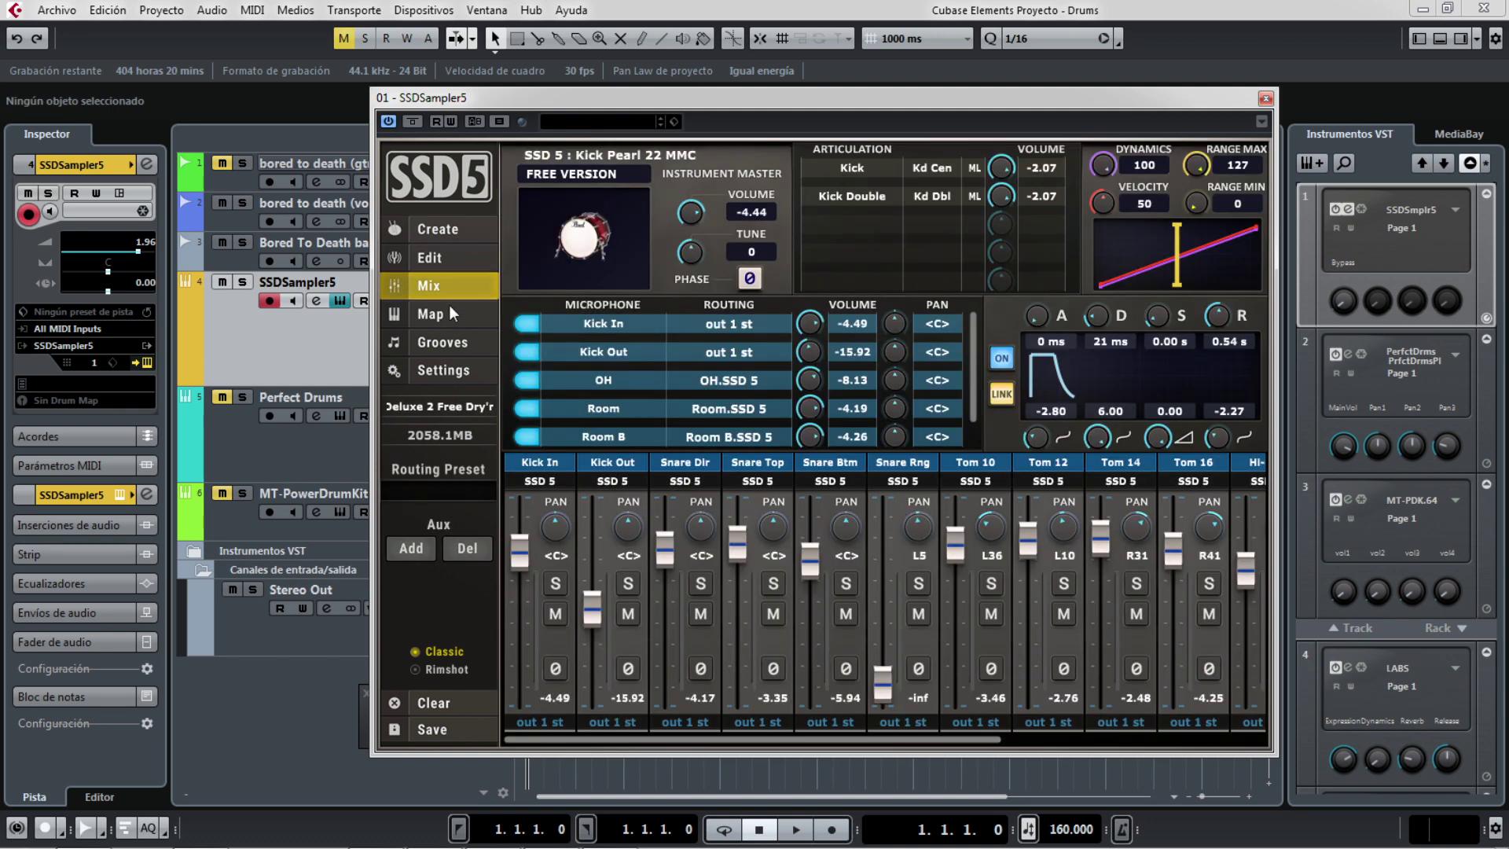
click(448, 312)
click(443, 266)
click(441, 312)
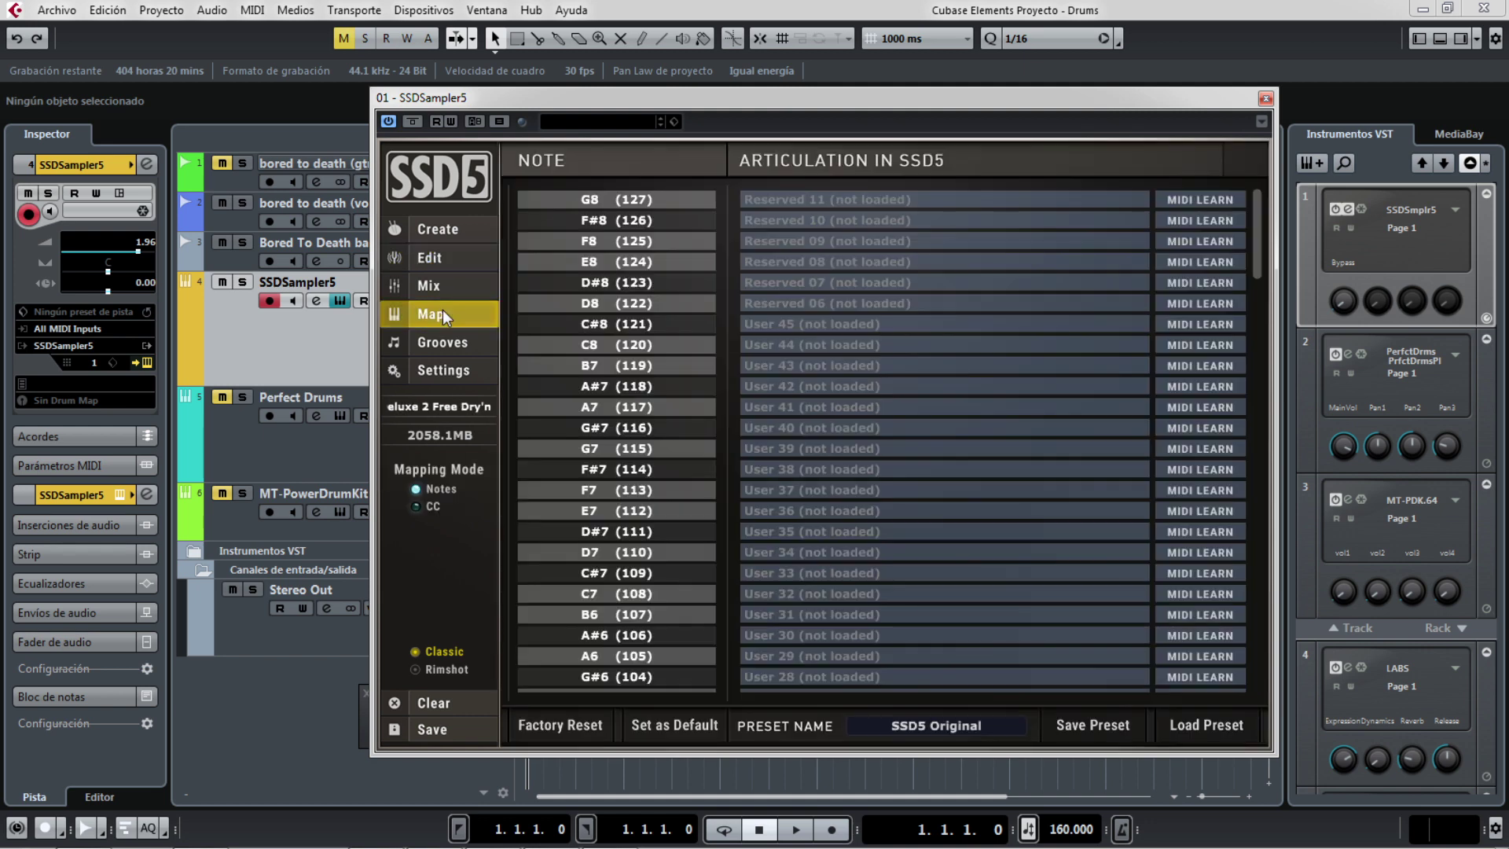
click(448, 371)
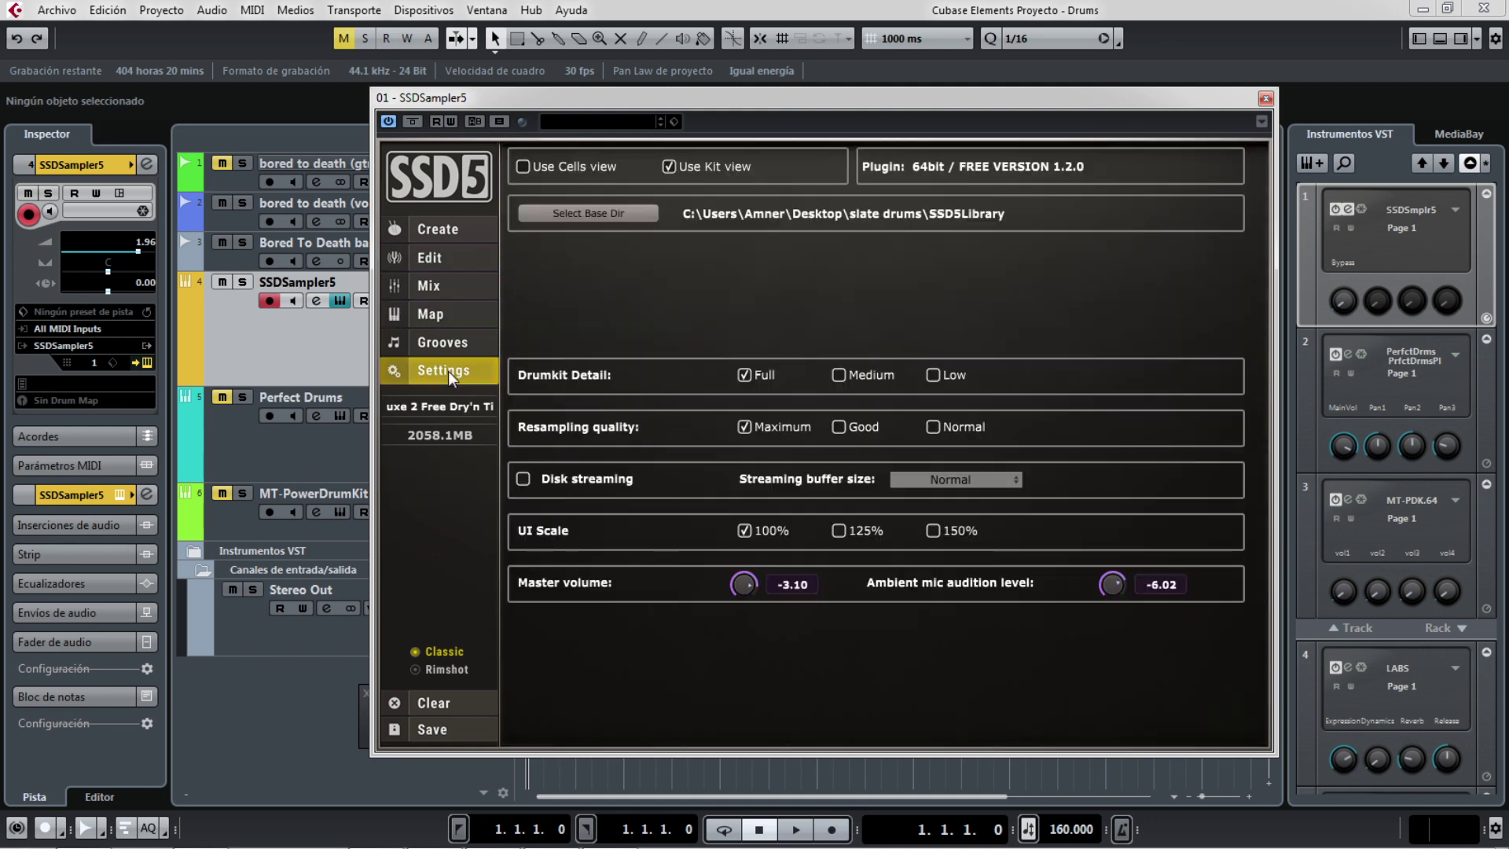
click(1265, 98)
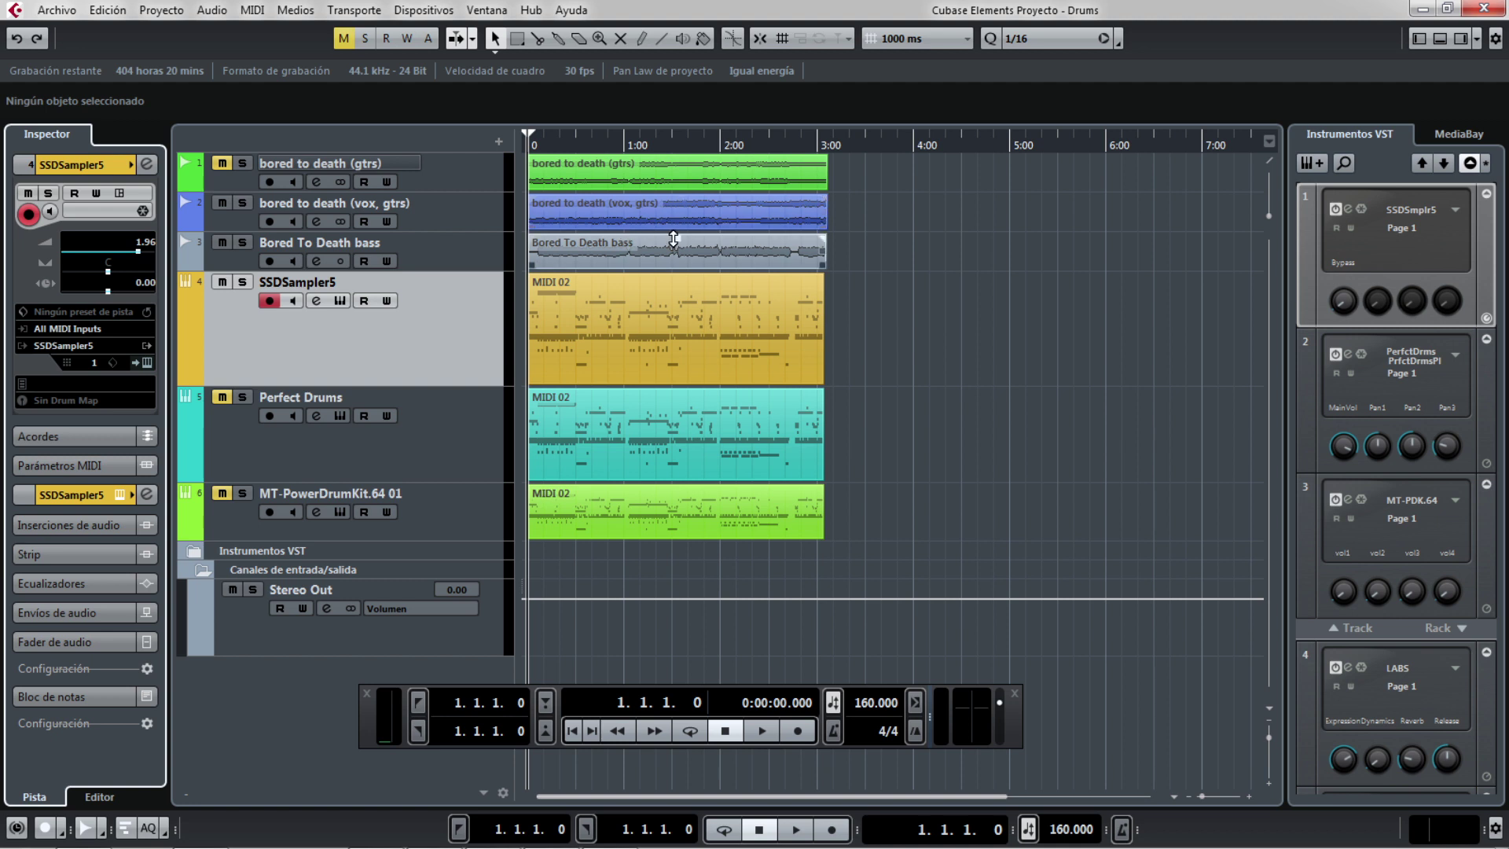
- Reopen the SSDSampler5 instrument to examine the output routing of its mixer channels, and close it
key(h)
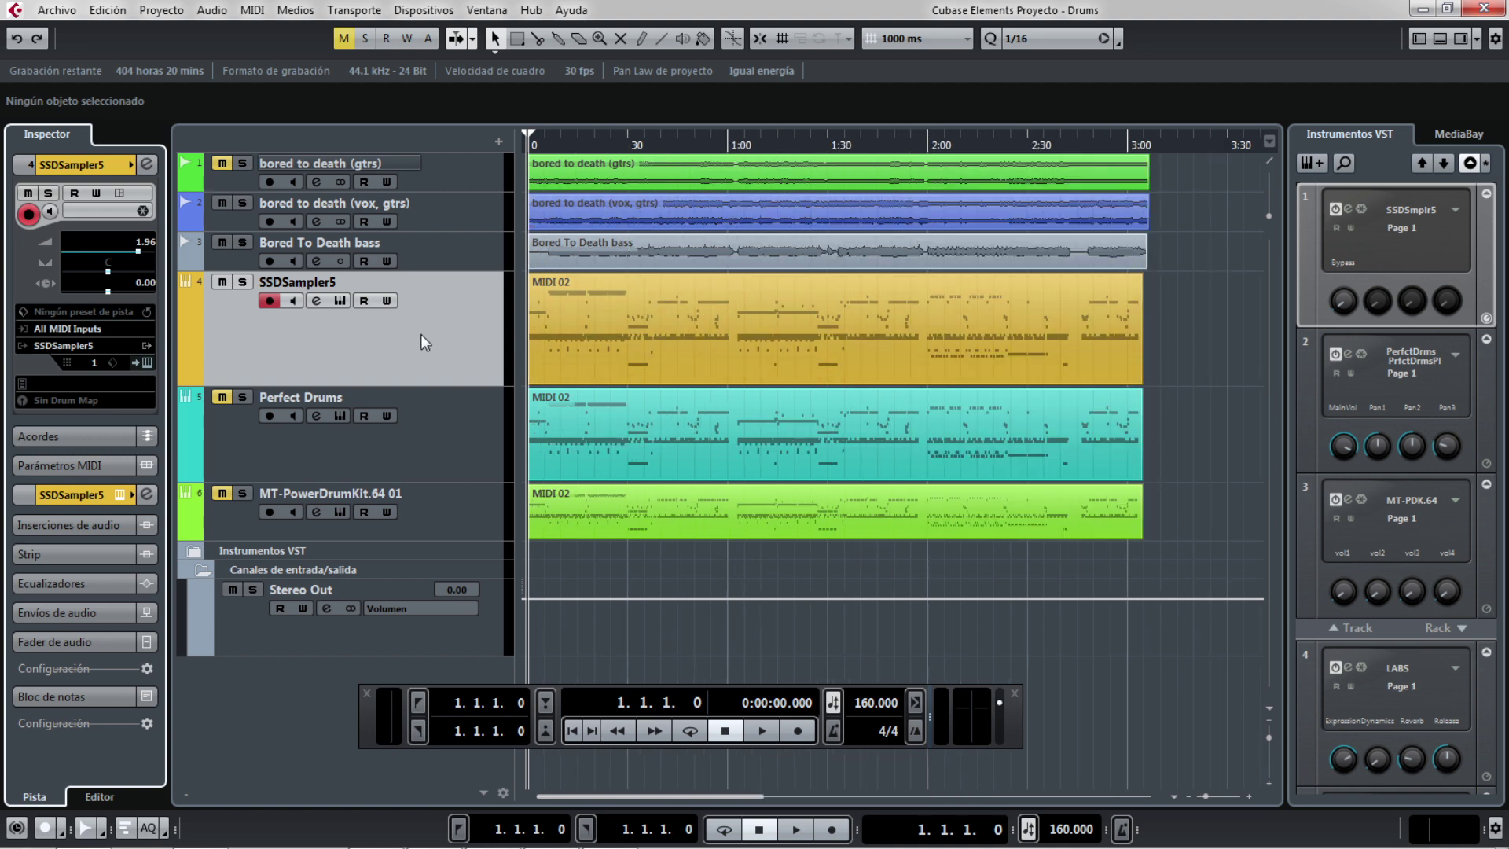
click(147, 361)
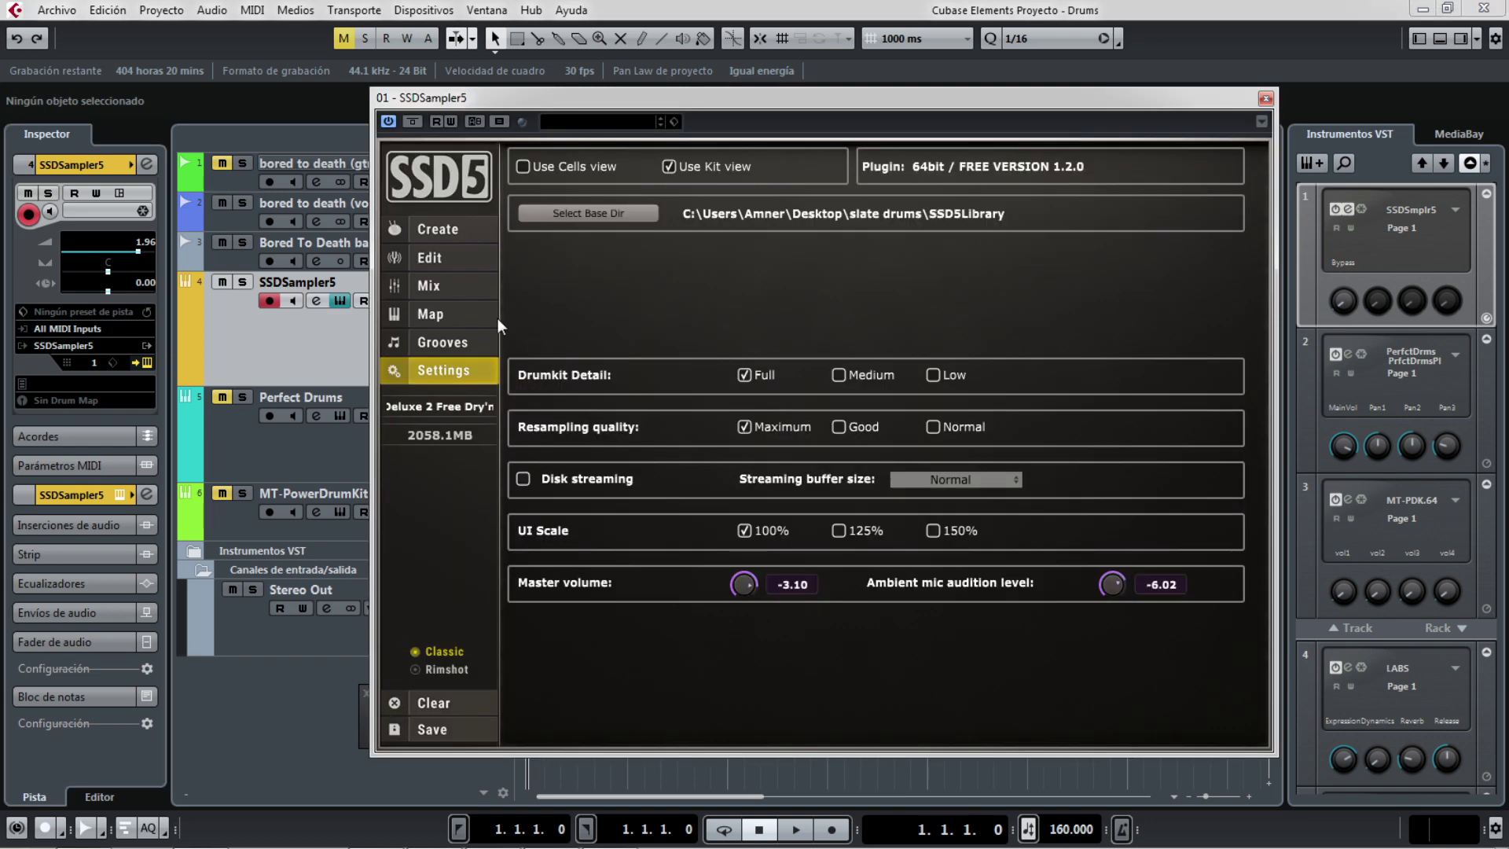
click(431, 286)
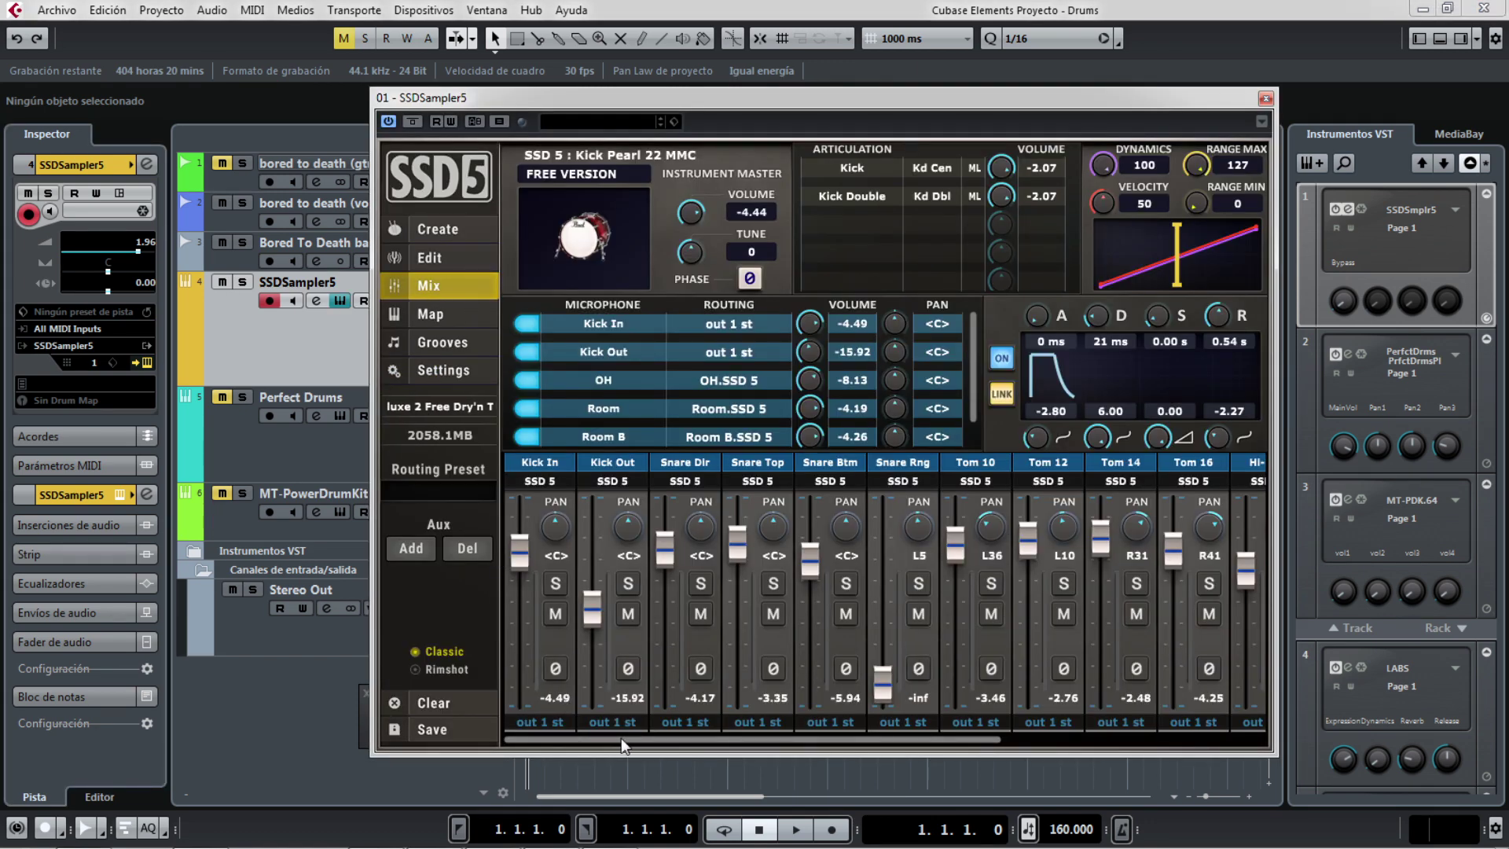
mouse_move(621, 738)
mouse_down()
mouse_move(920, 727)
mouse_move(602, 735)
mouse_up()
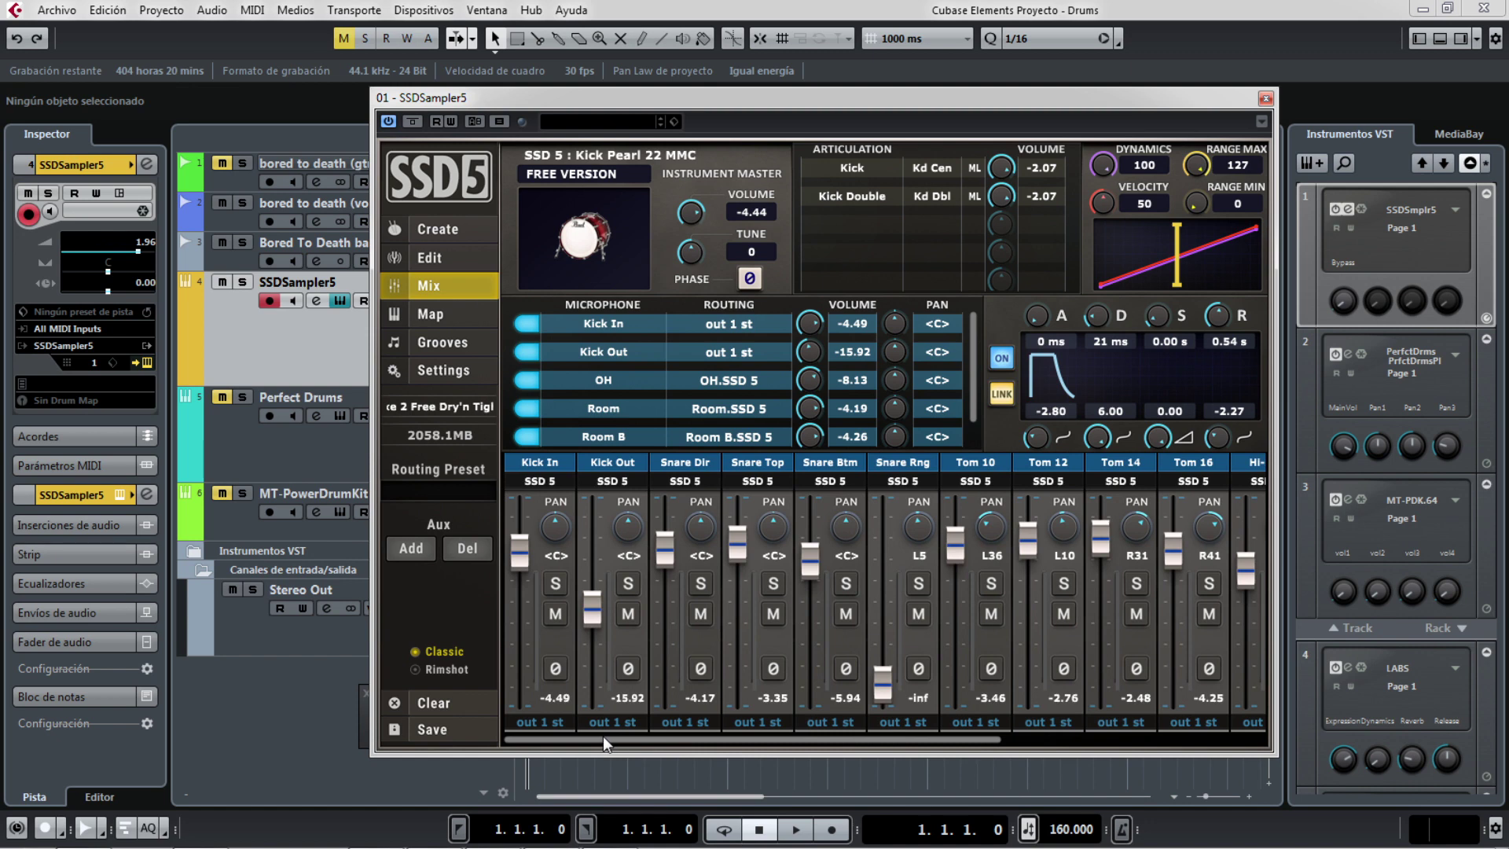
click(1266, 98)
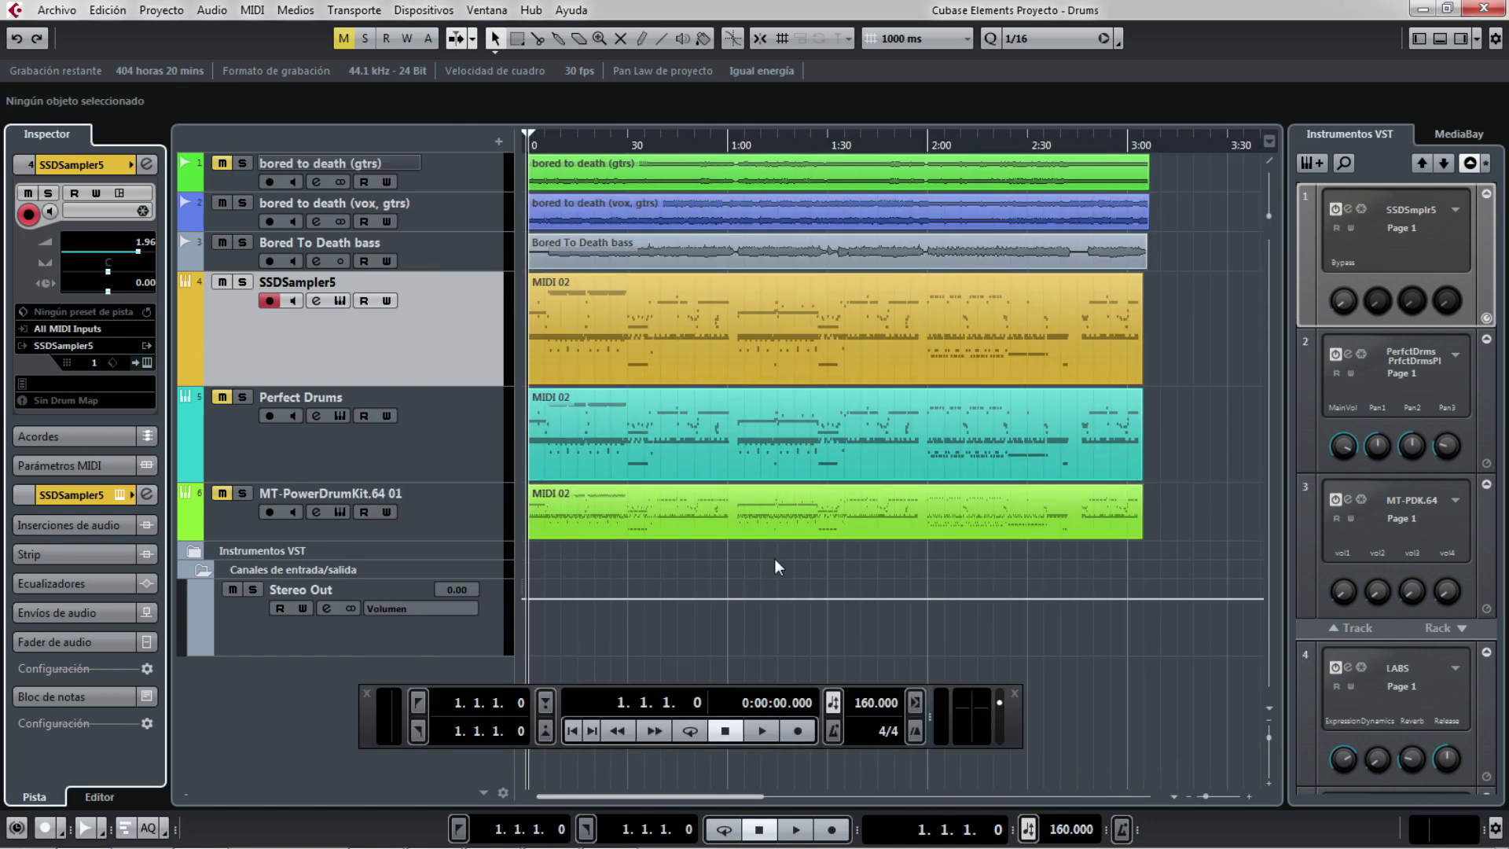
- View the project's MixConsole without the L1 limiter window, and return to the arrangement with the transport panel hidden
key(F3)
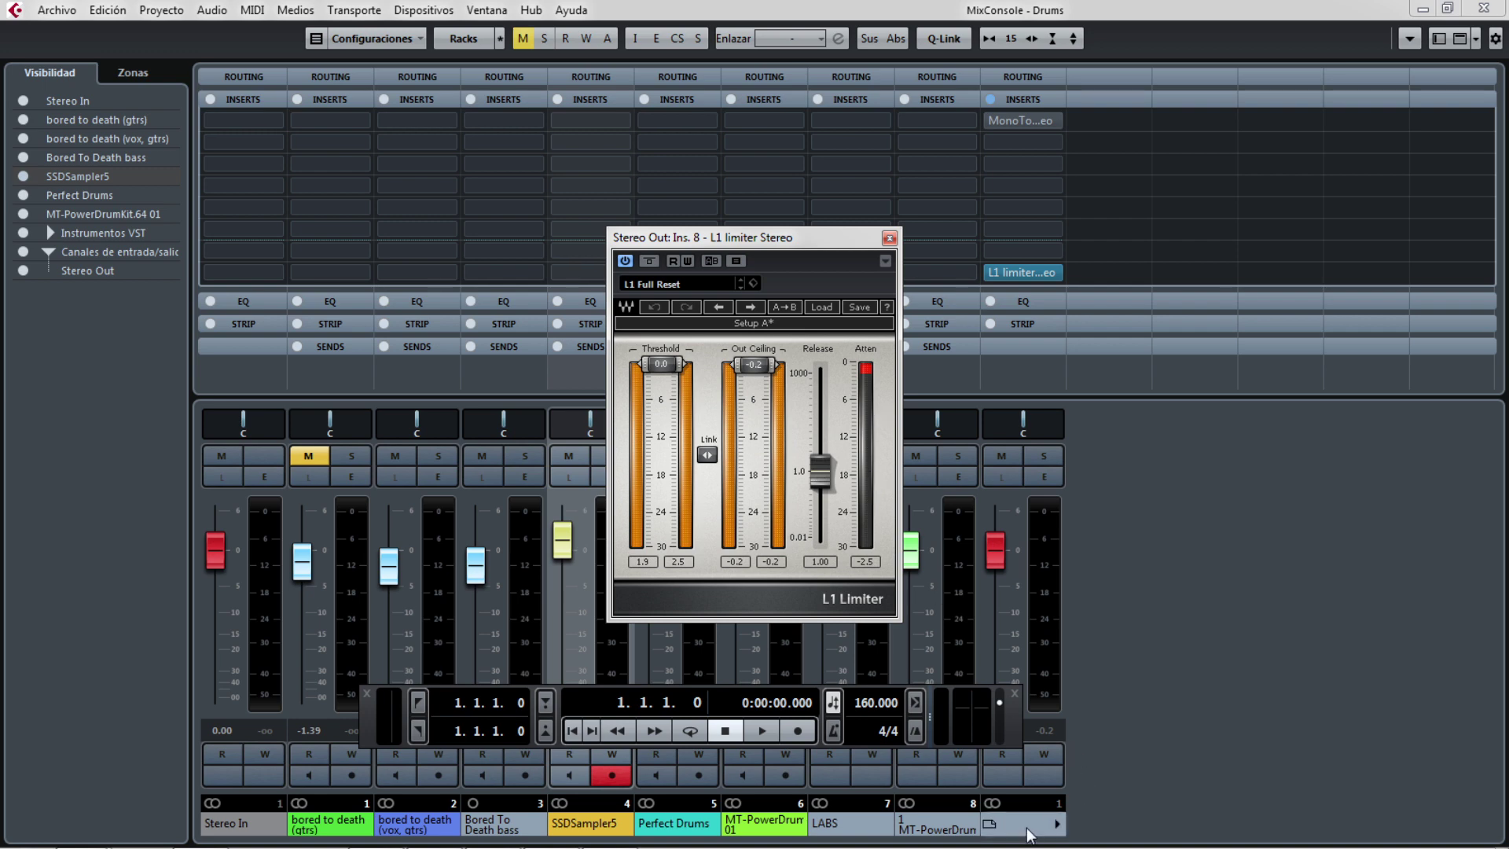
key(Escape)
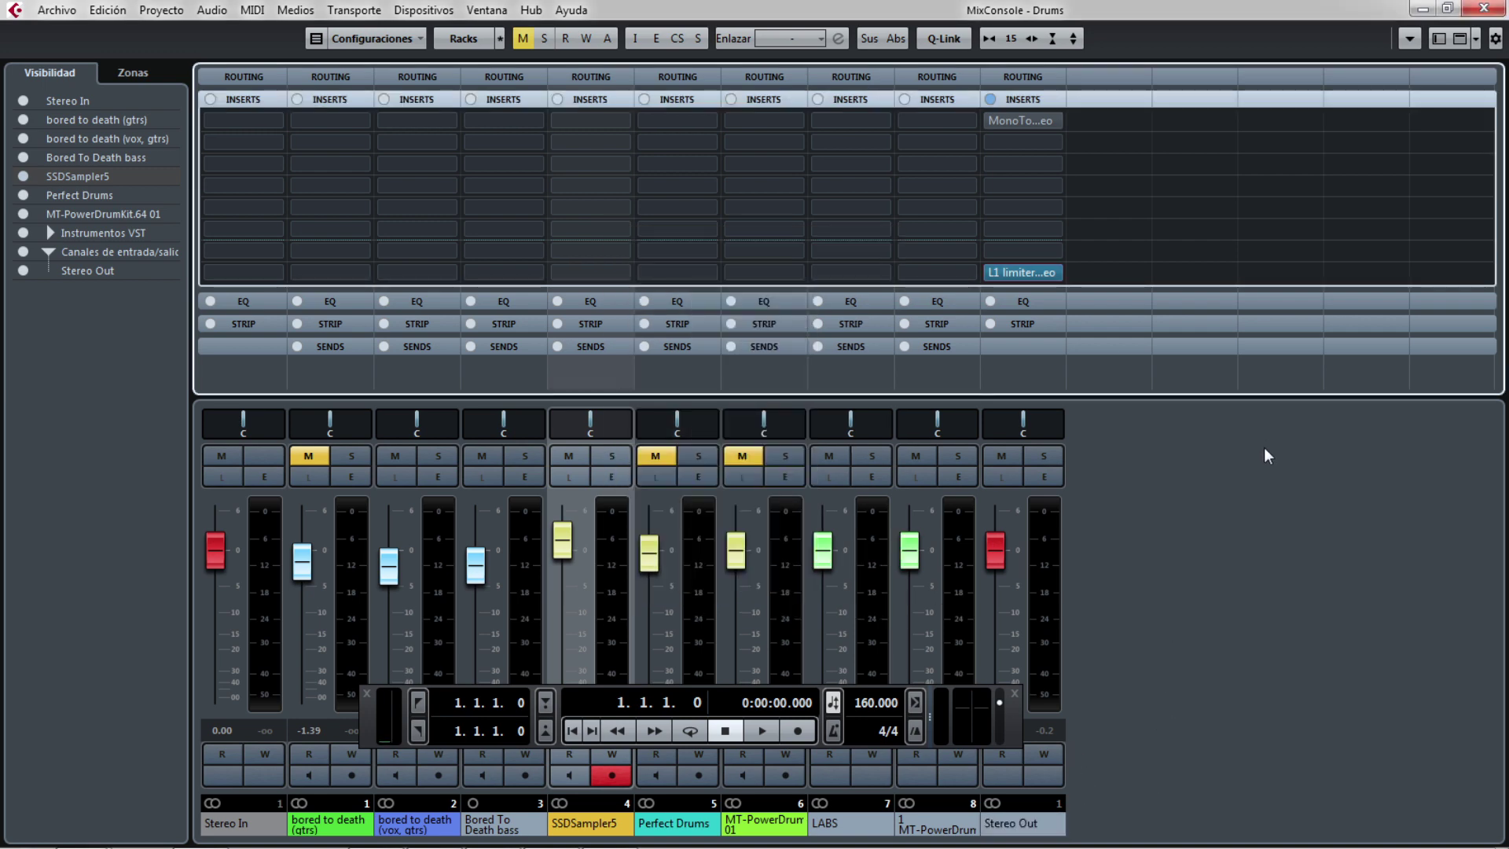
key(F3)
key(F2)
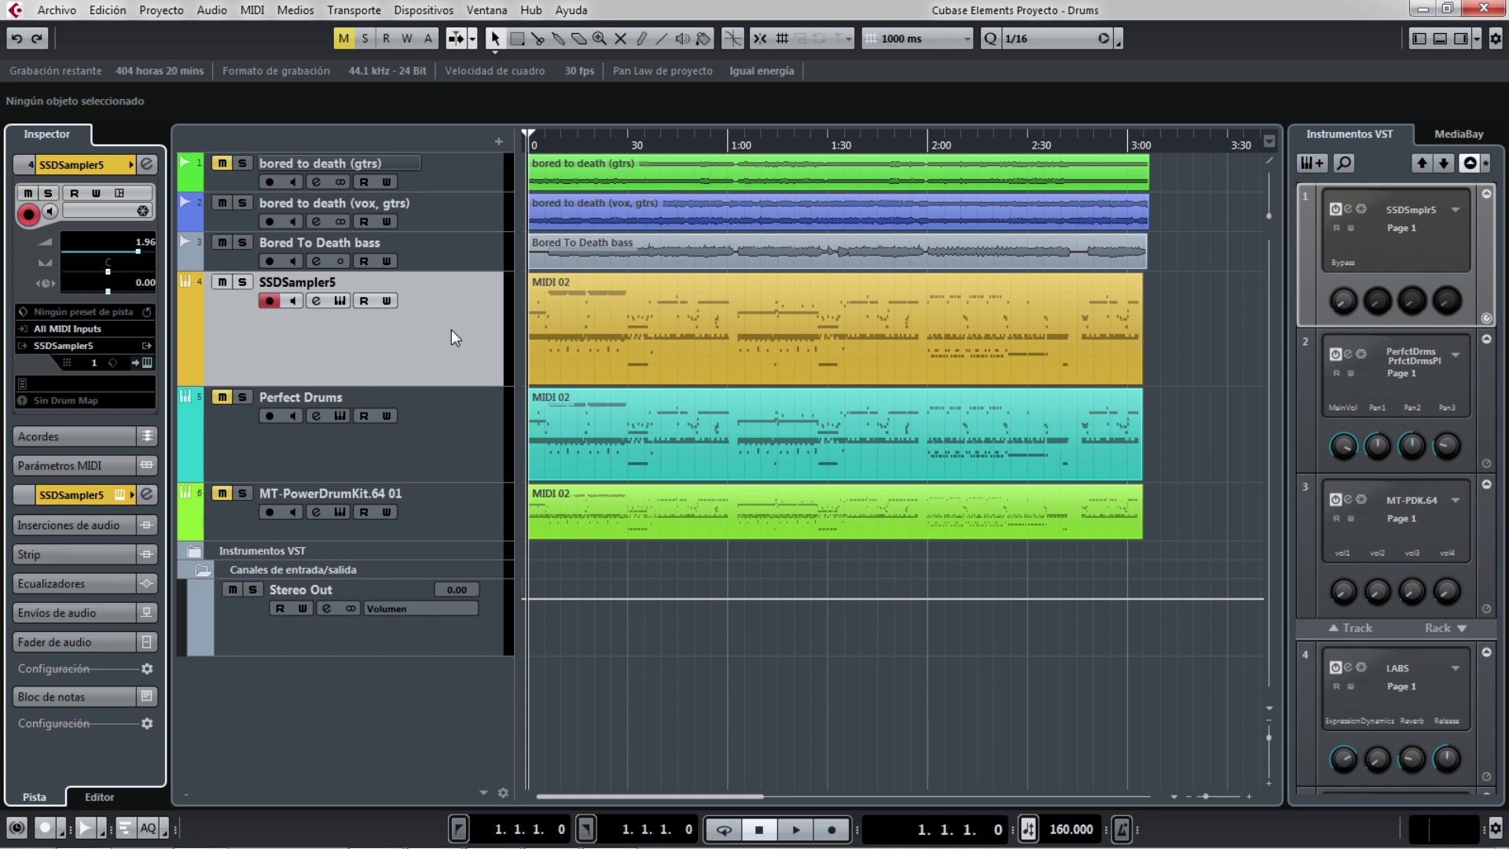
- Play the song while going through the SSDSampler5 editing, mixer, mapping, grooves, settings and kit pages, and close the instrument
key(space)
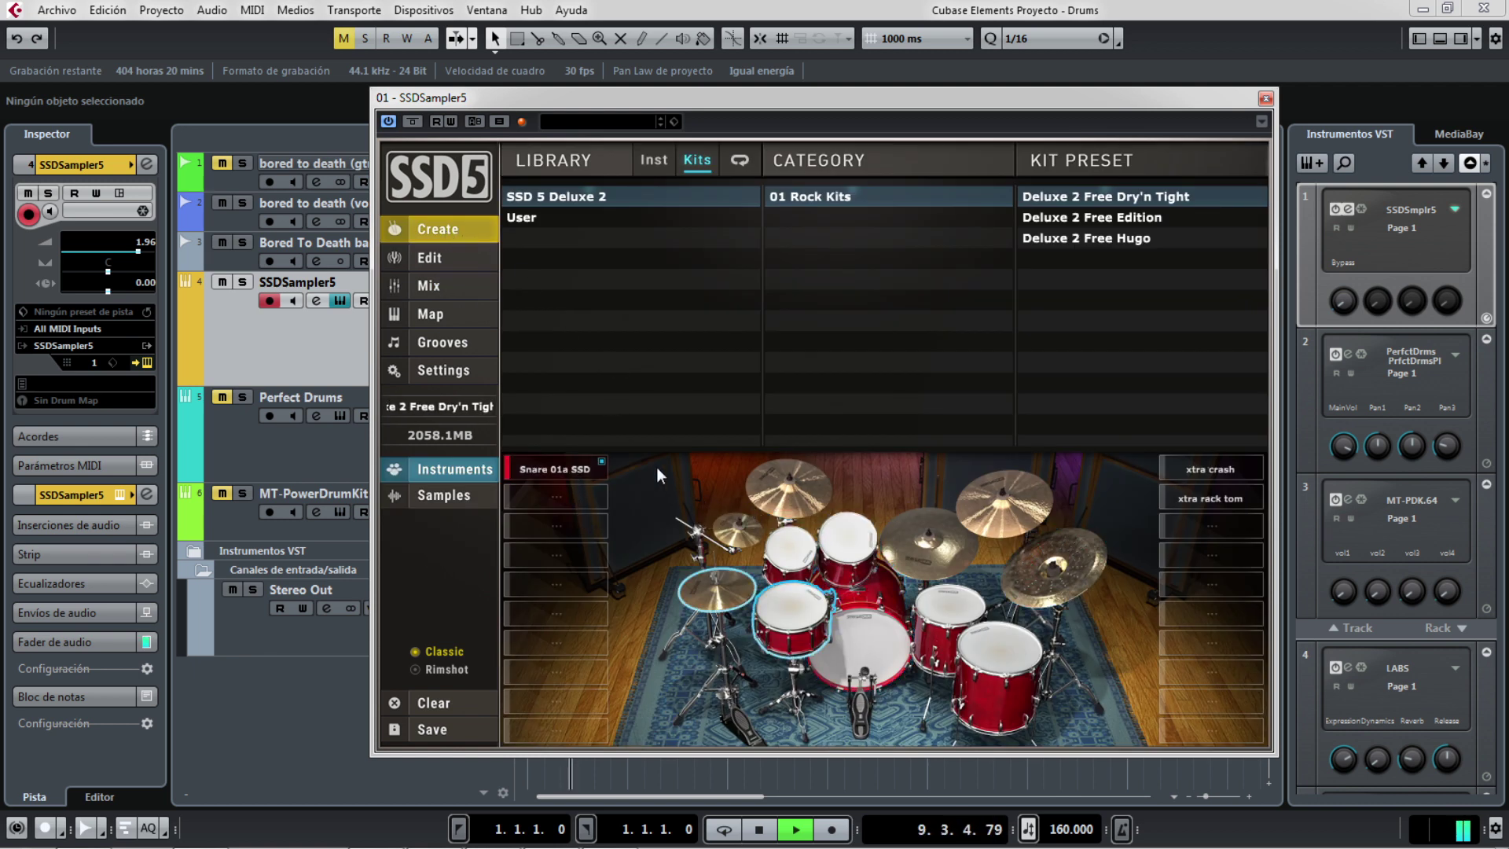
click(460, 258)
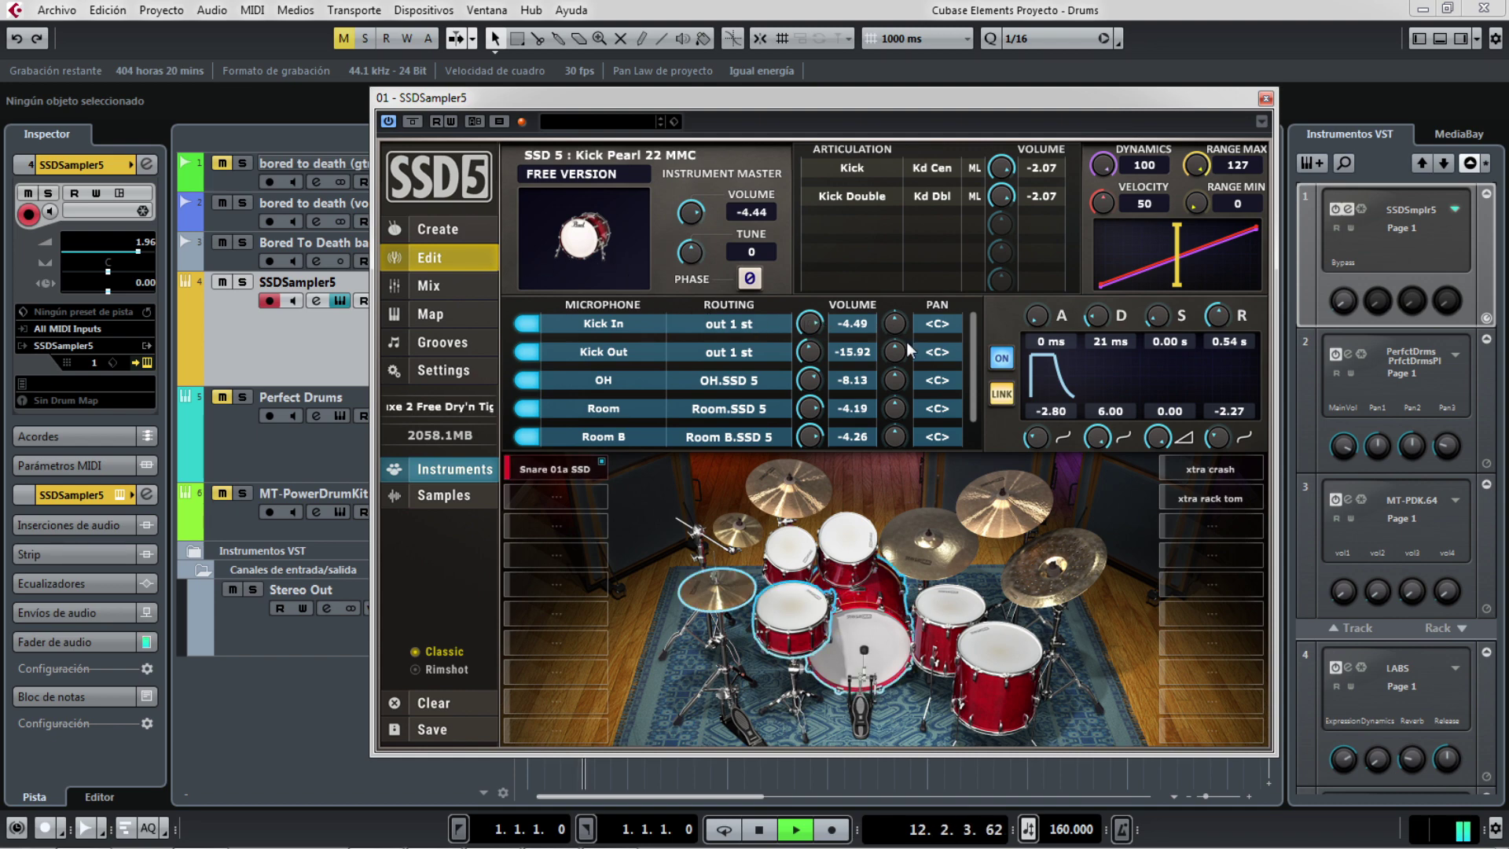
click(451, 289)
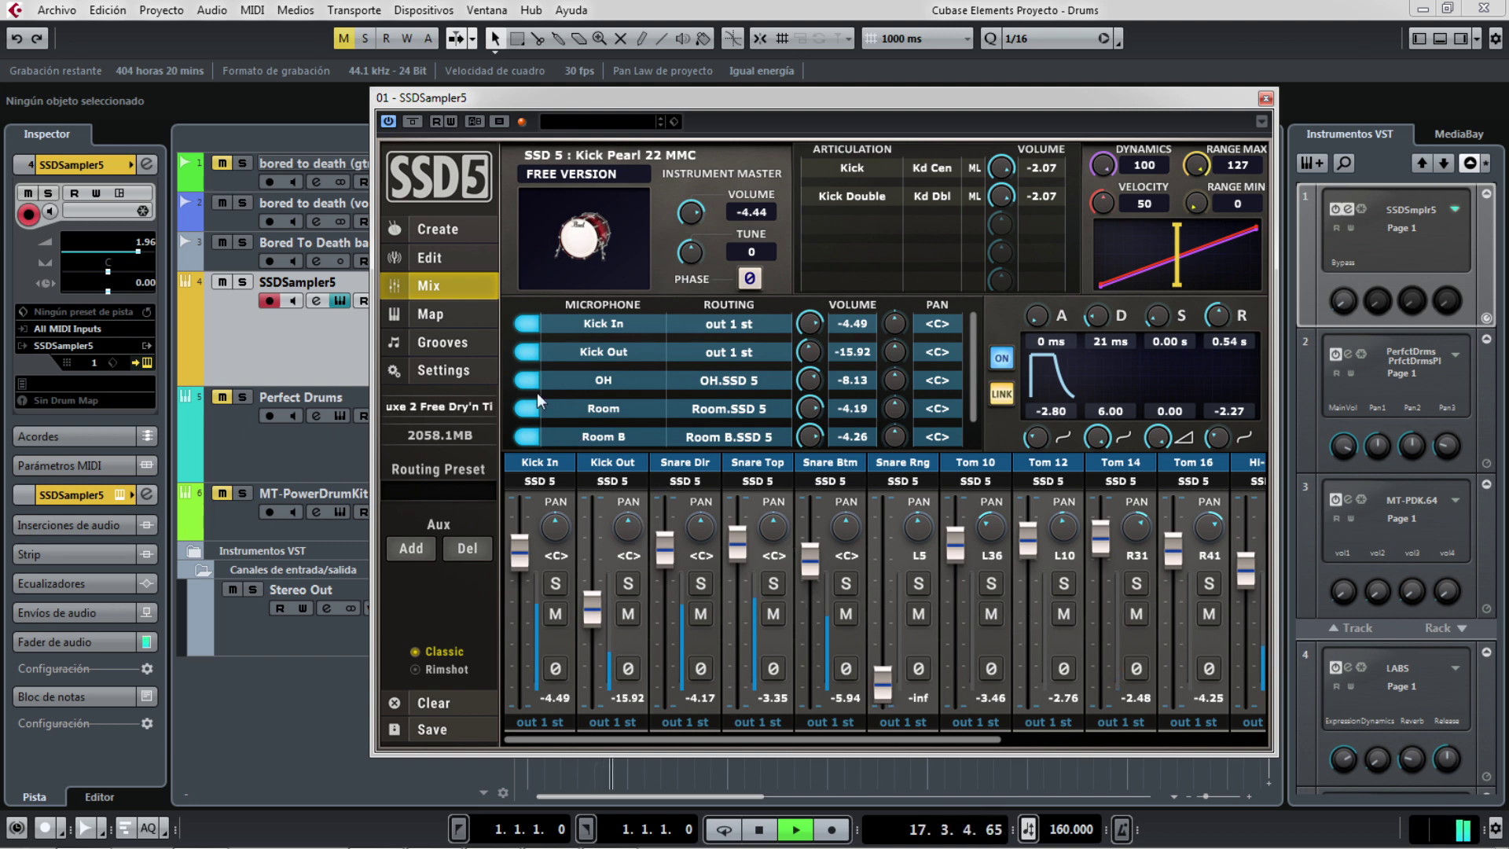
click(442, 314)
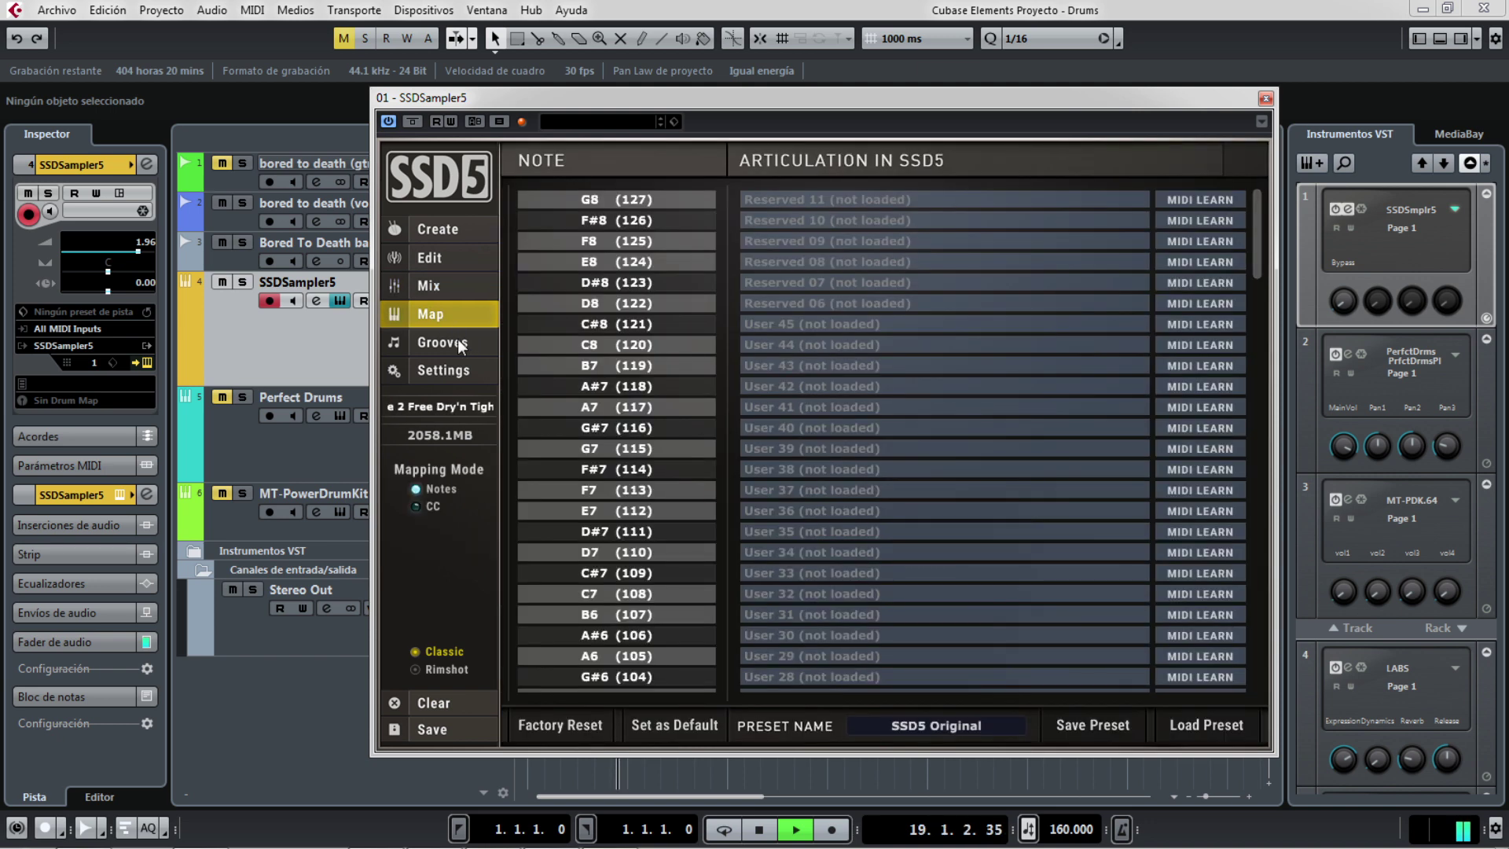
click(460, 342)
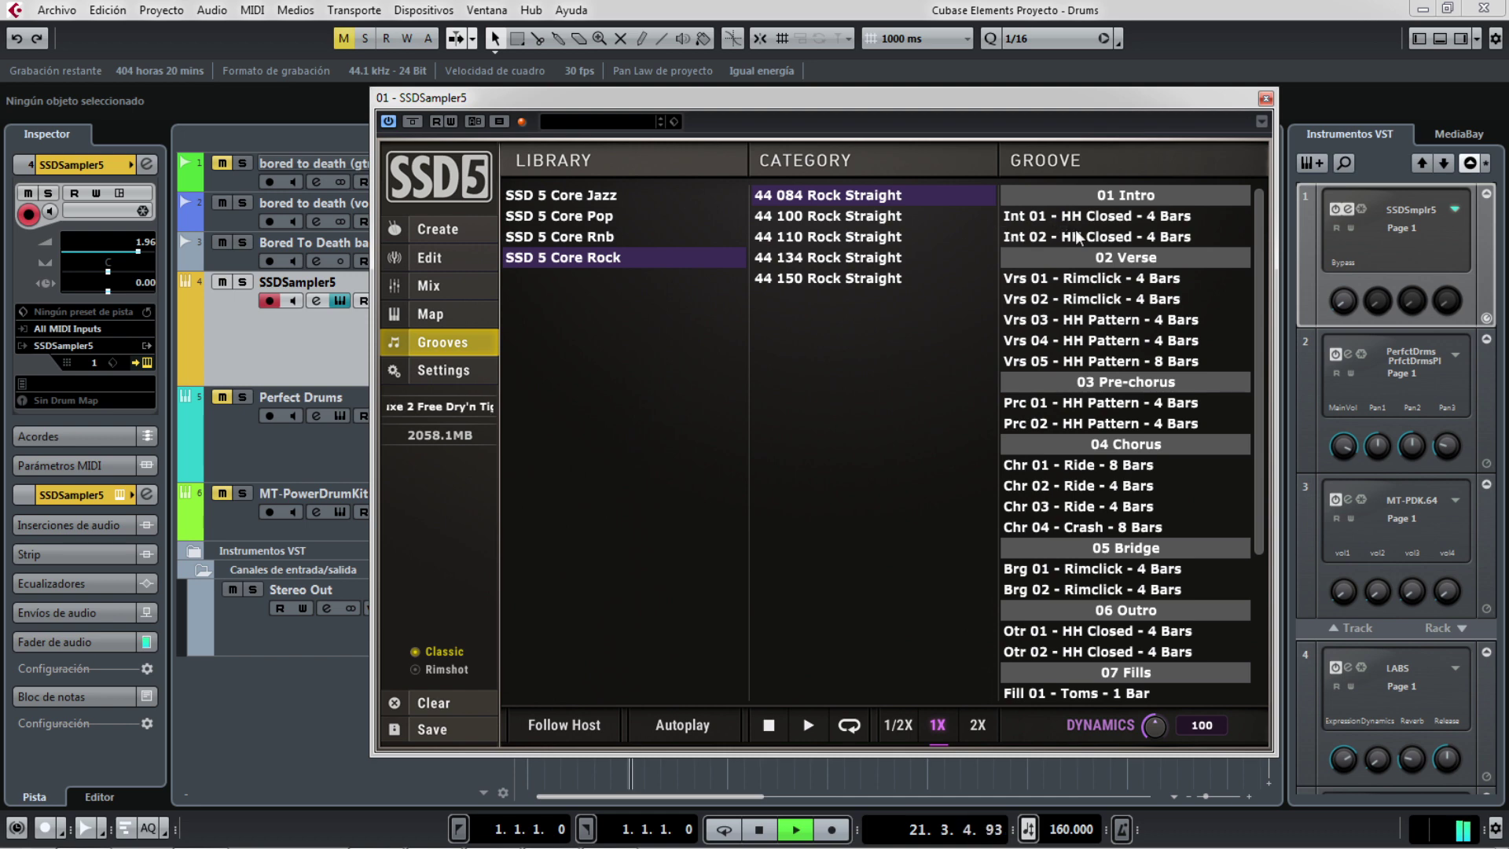
click(441, 370)
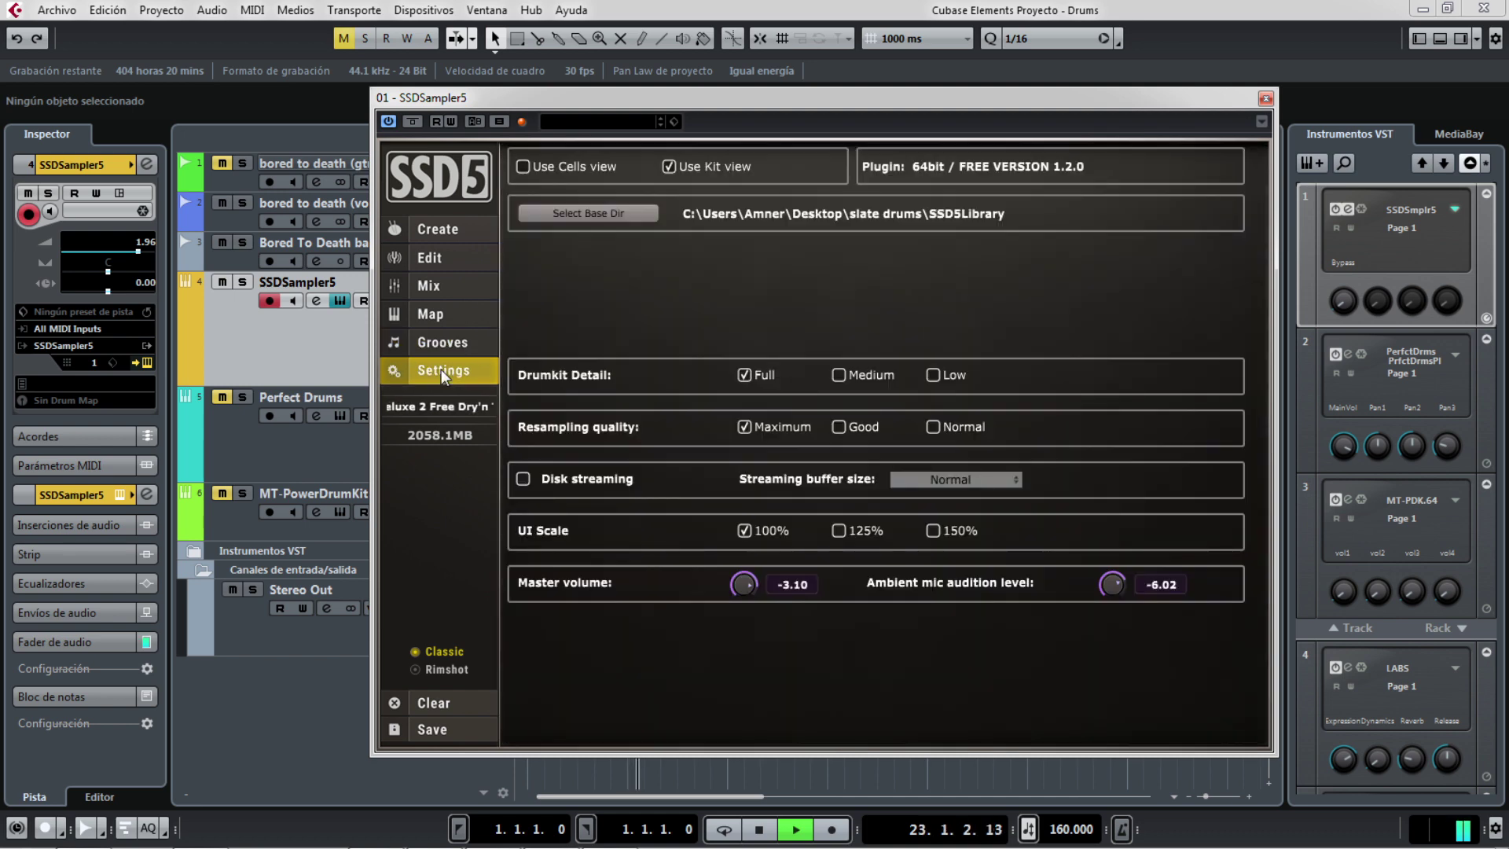
click(437, 229)
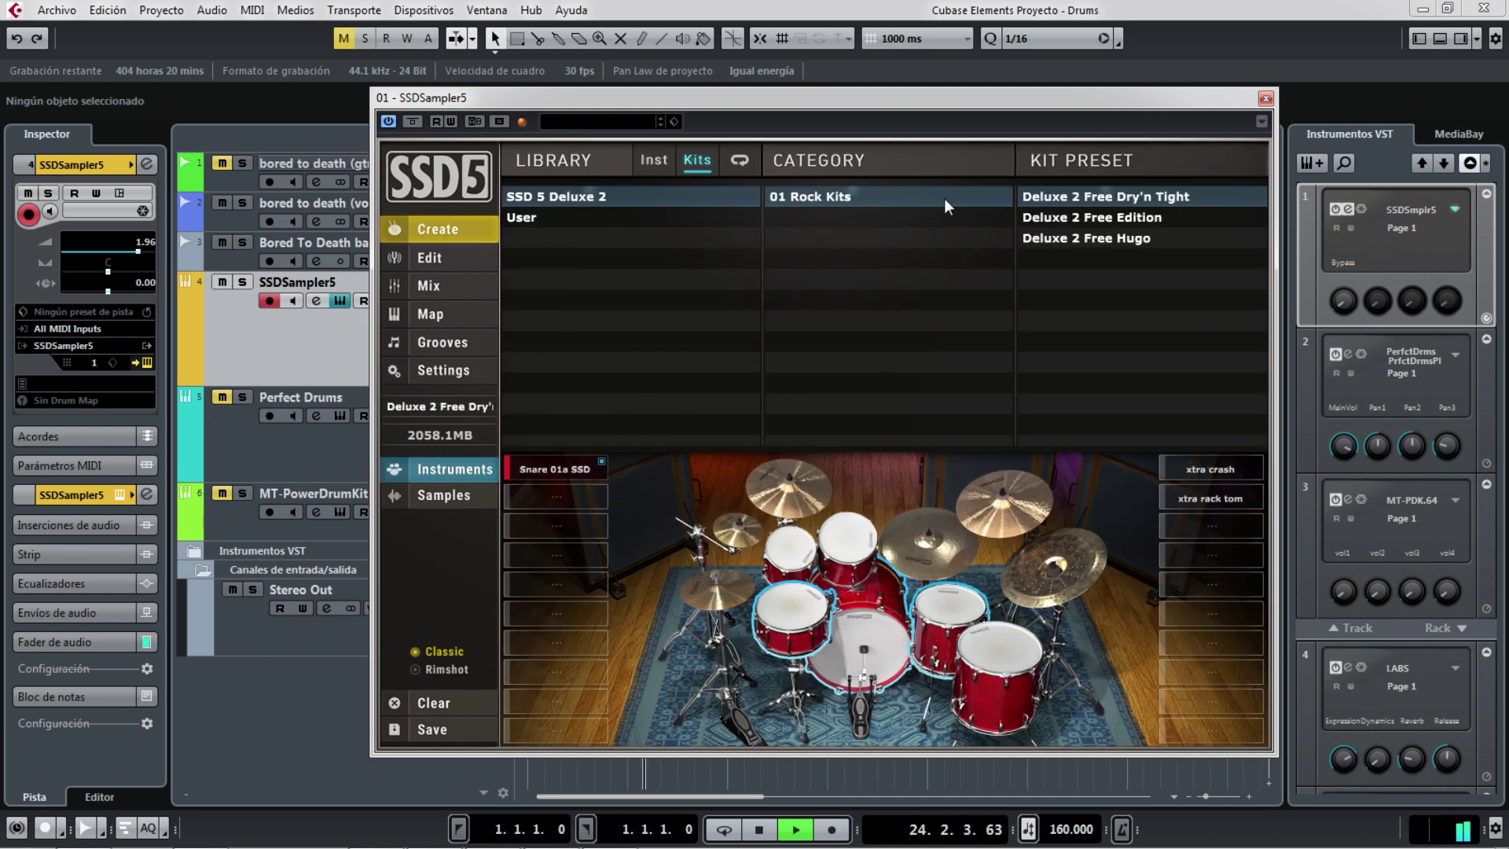
click(1265, 100)
- Restart playback from shortly after the 0:30 mark in the timeline
click(1022, 283)
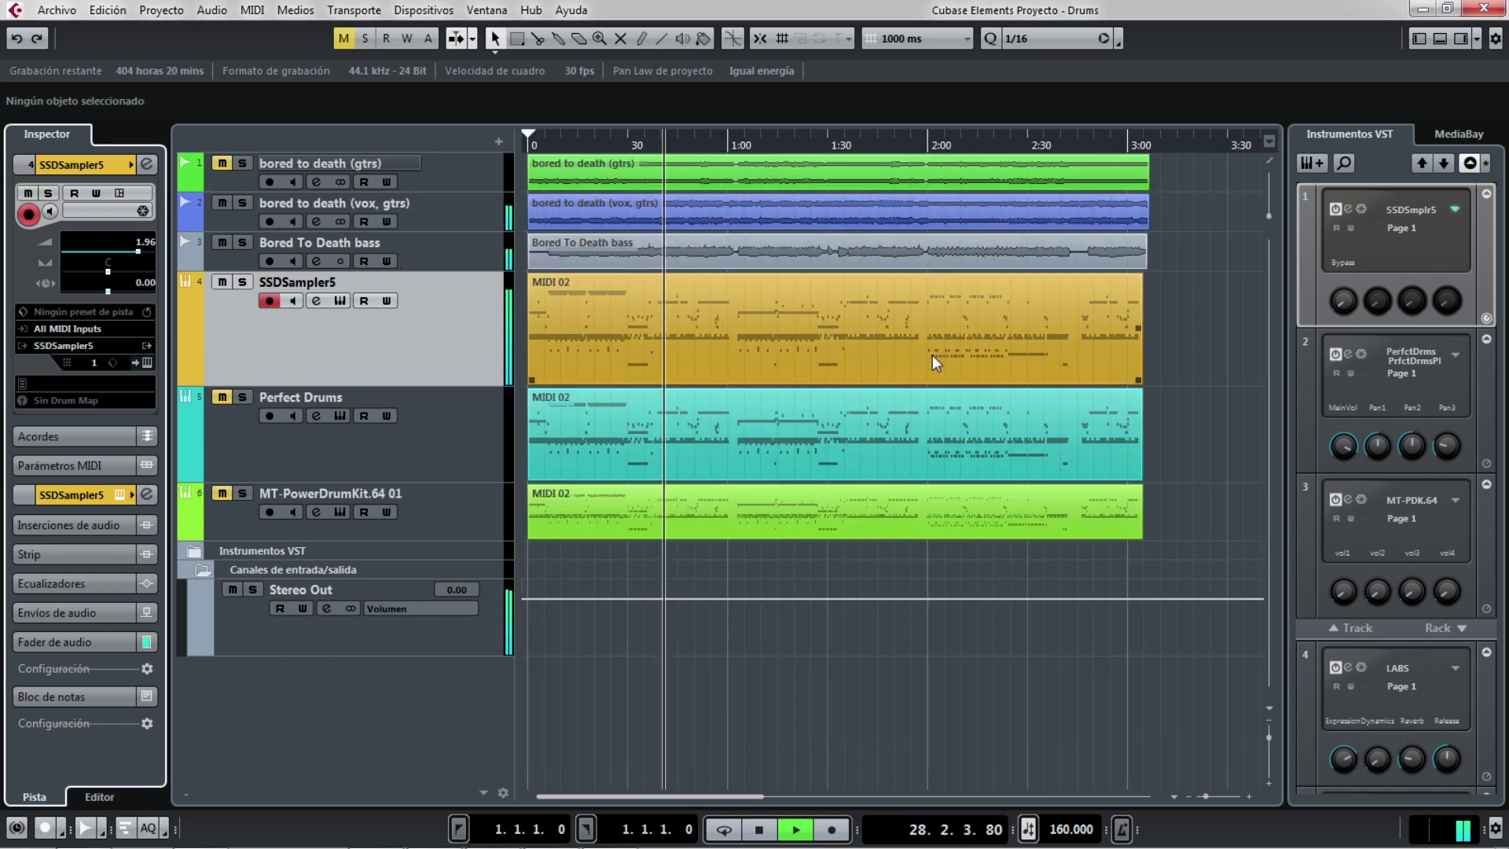
click(857, 393)
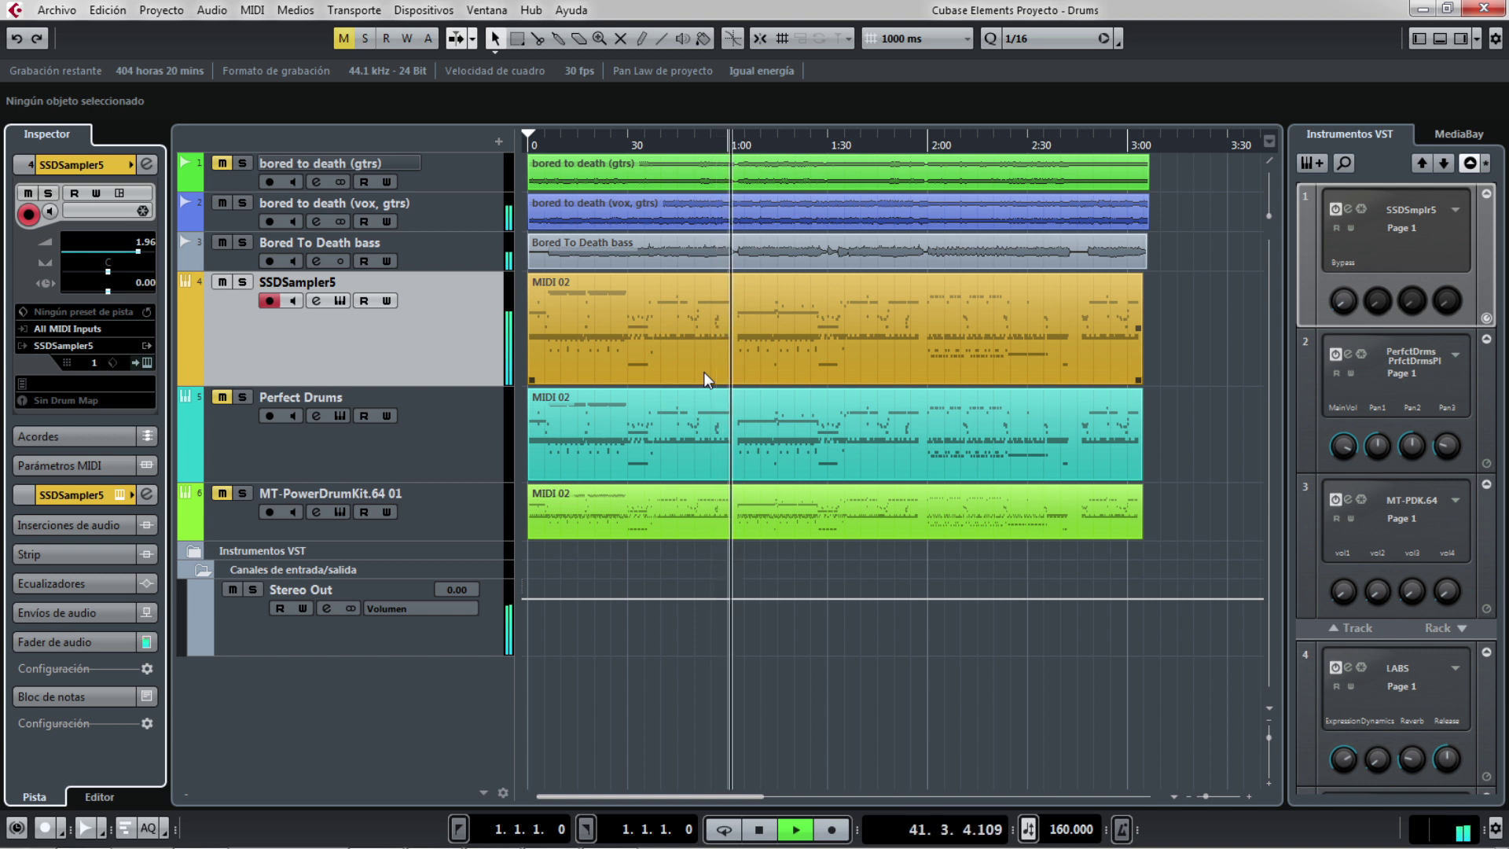
key(space)
click(652, 144)
key(space)
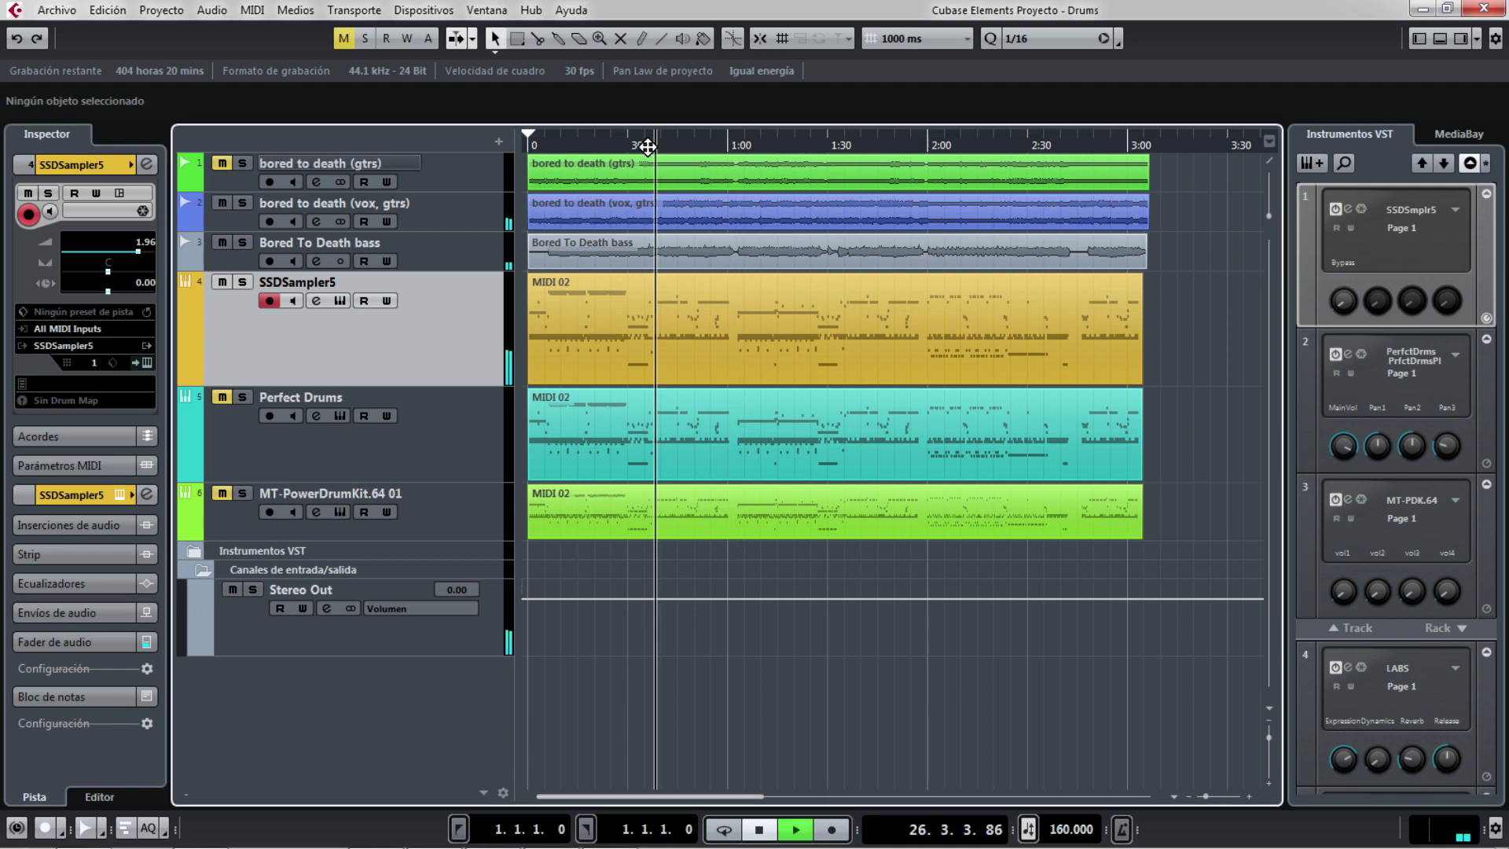
- Toggle solo on the SSDSampler5 track to compare the drums alone with the full mix, and stop playback
click(244, 285)
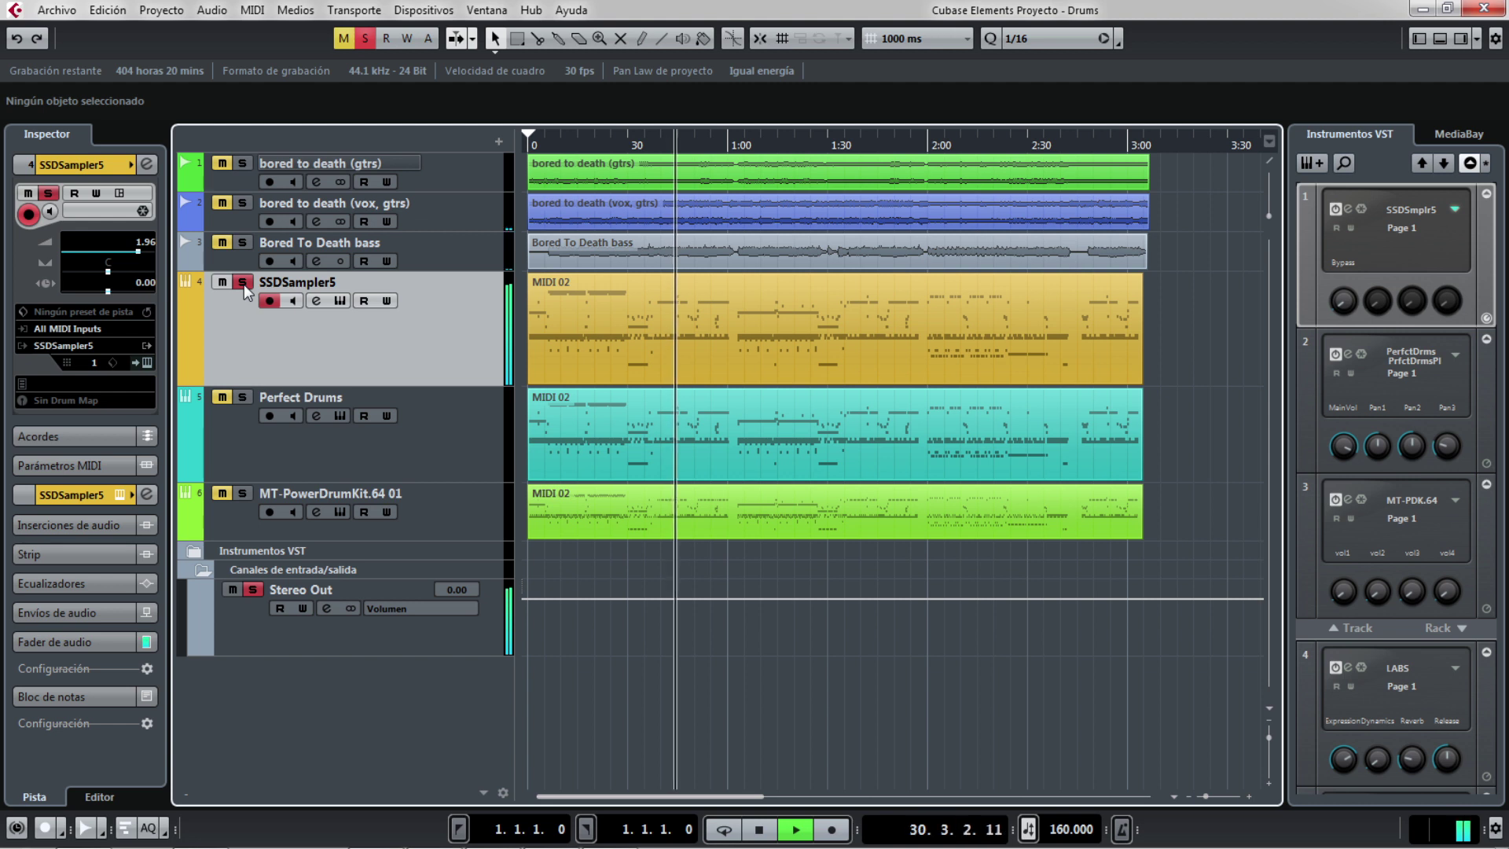
click(244, 284)
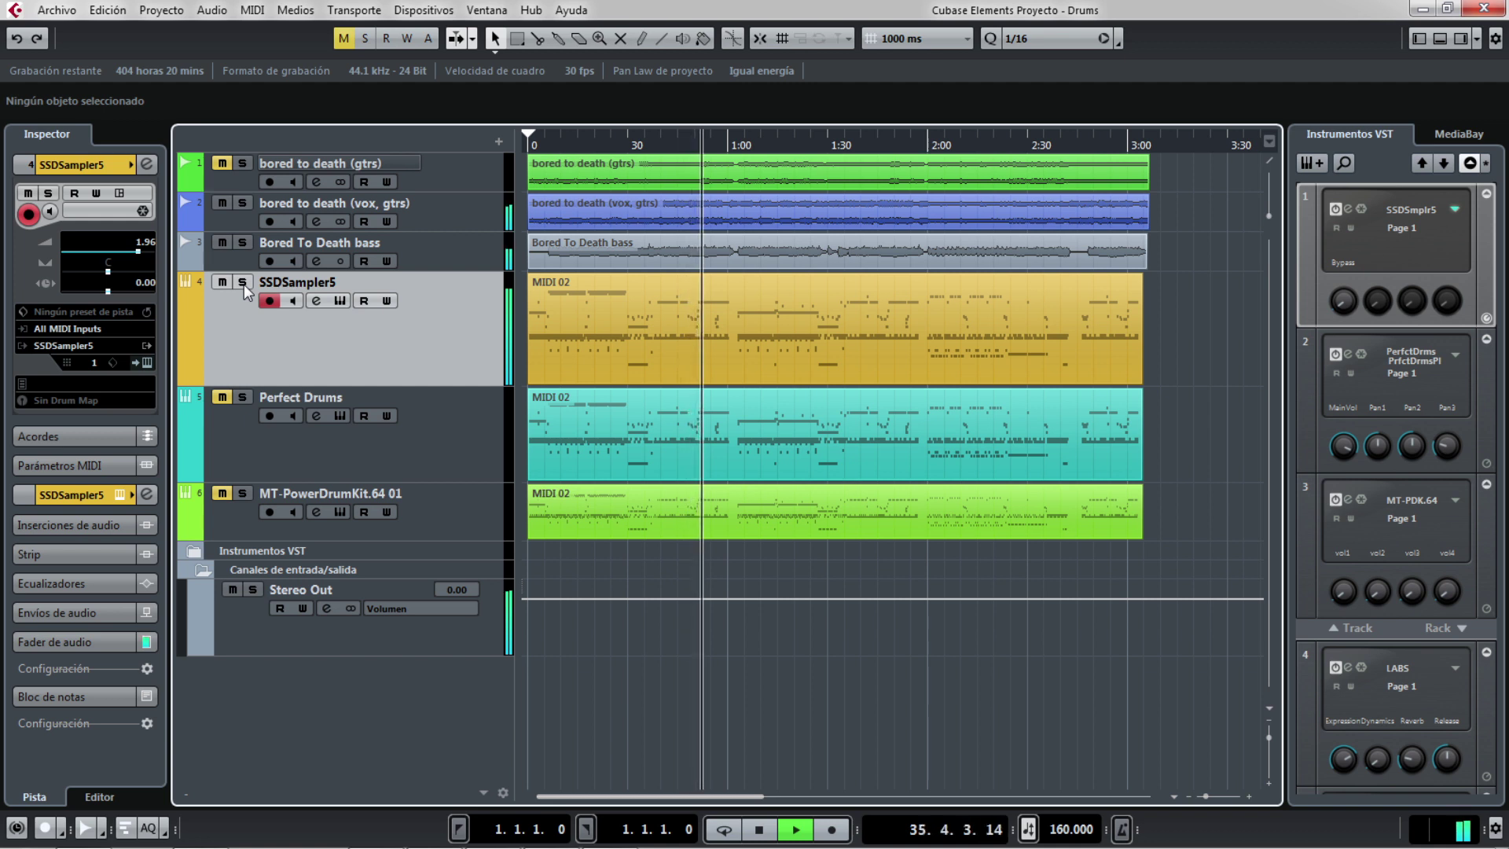
click(244, 284)
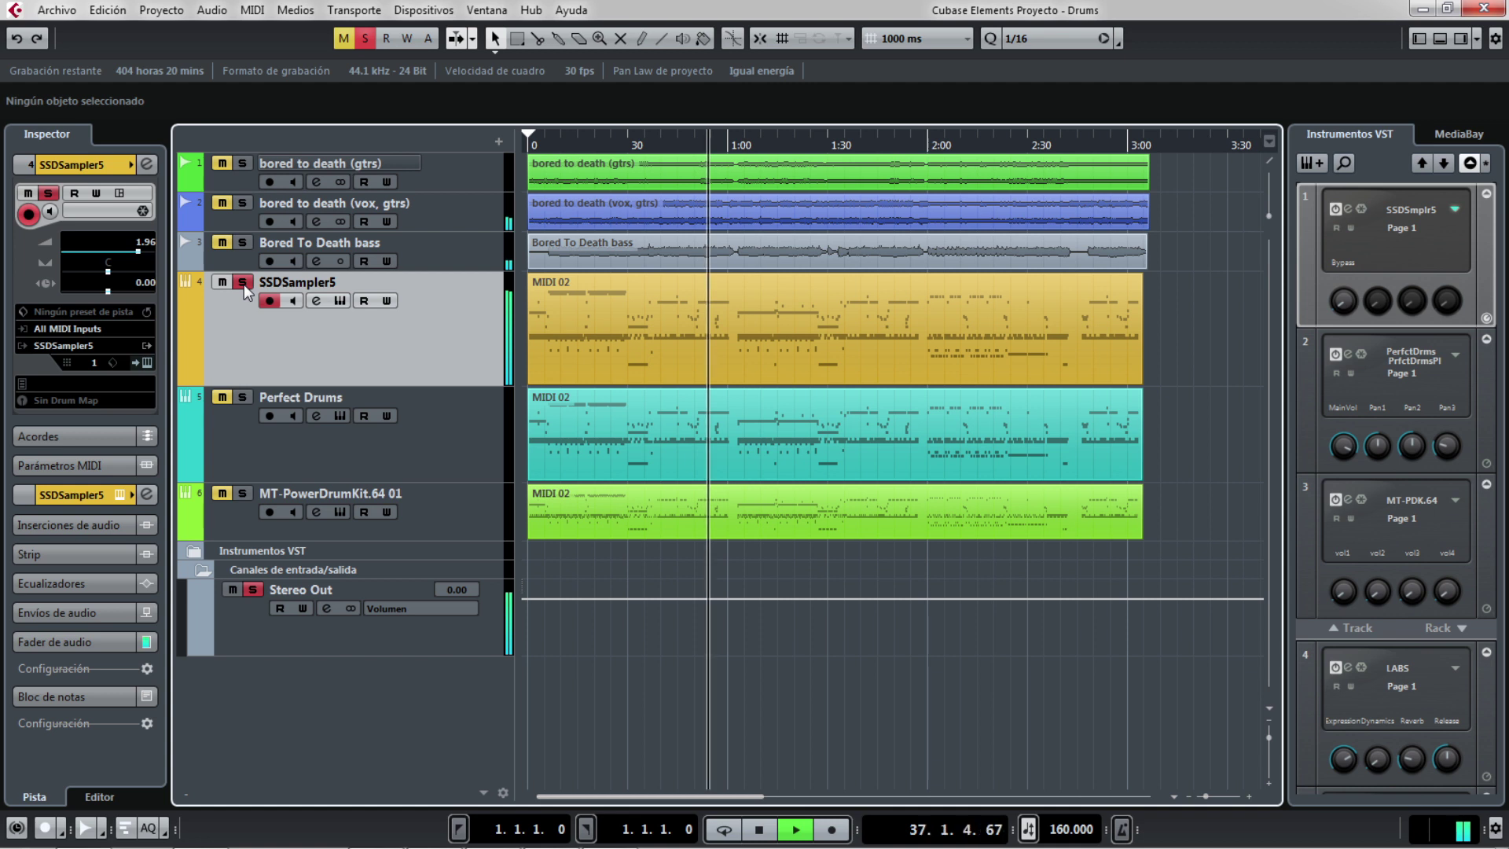
click(244, 285)
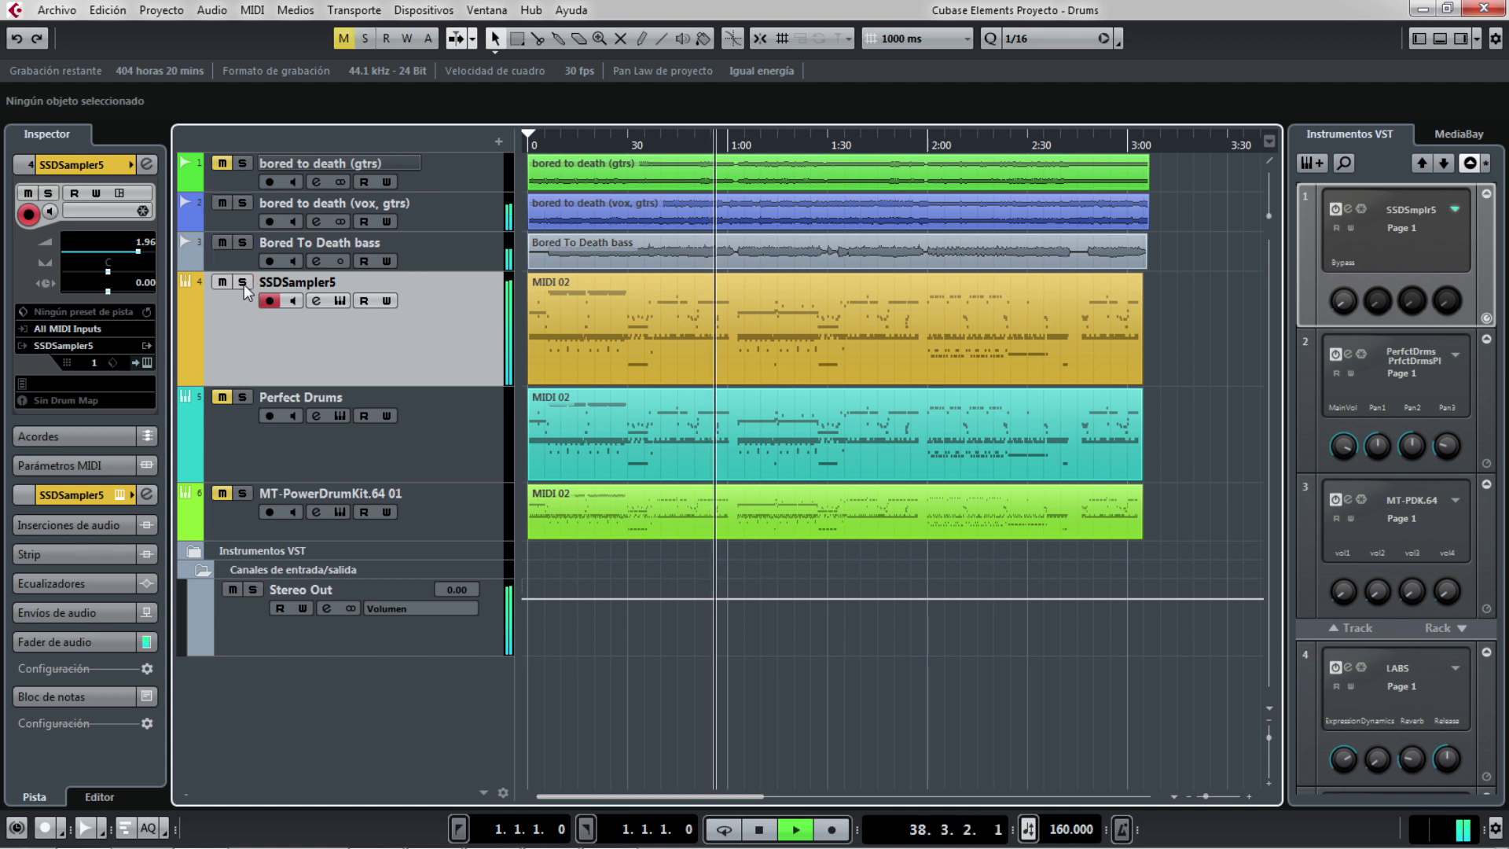
click(243, 284)
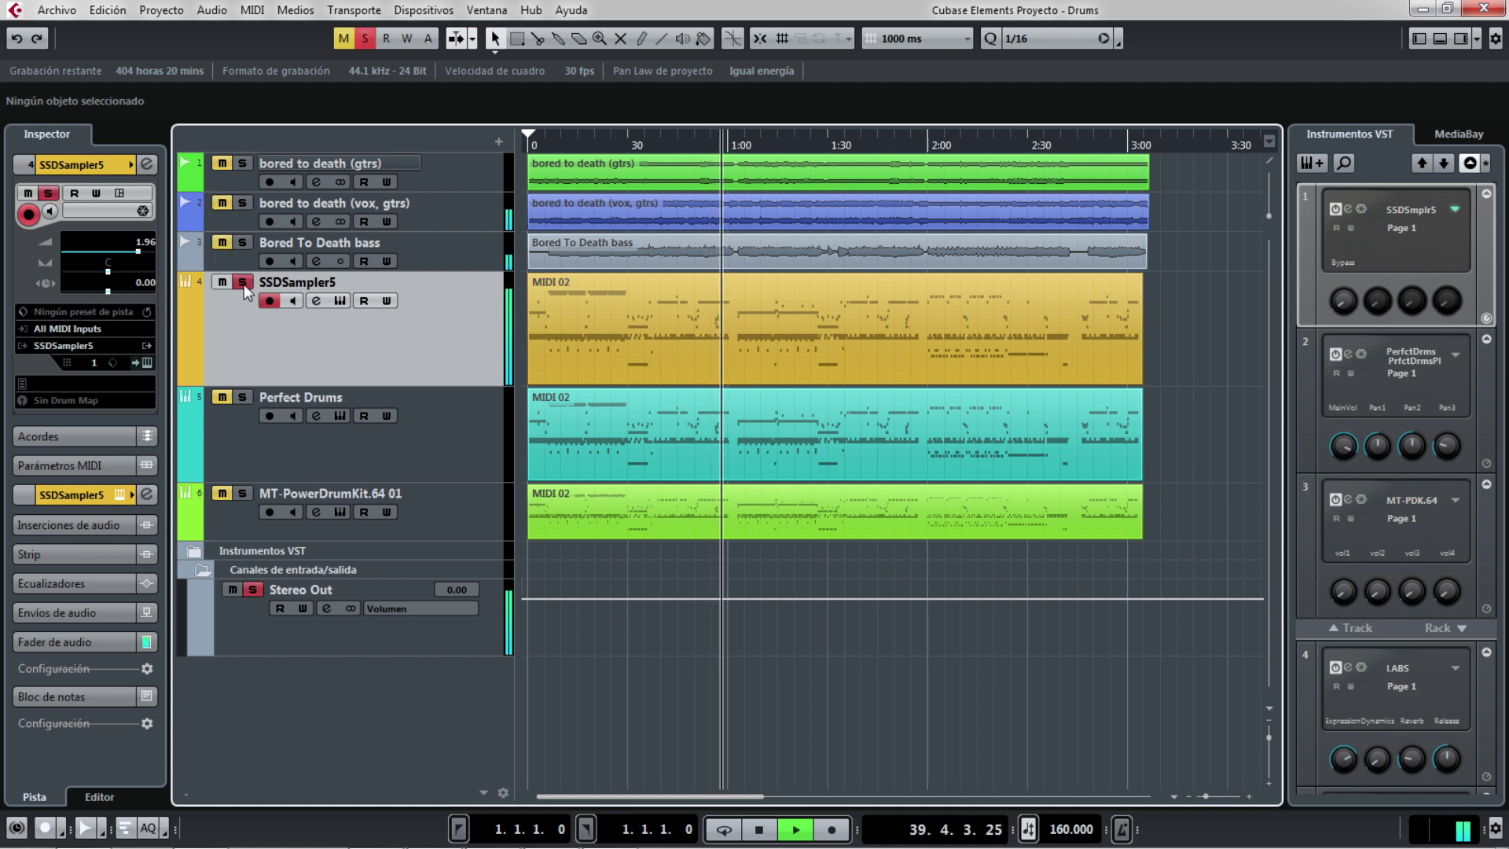
key(space)
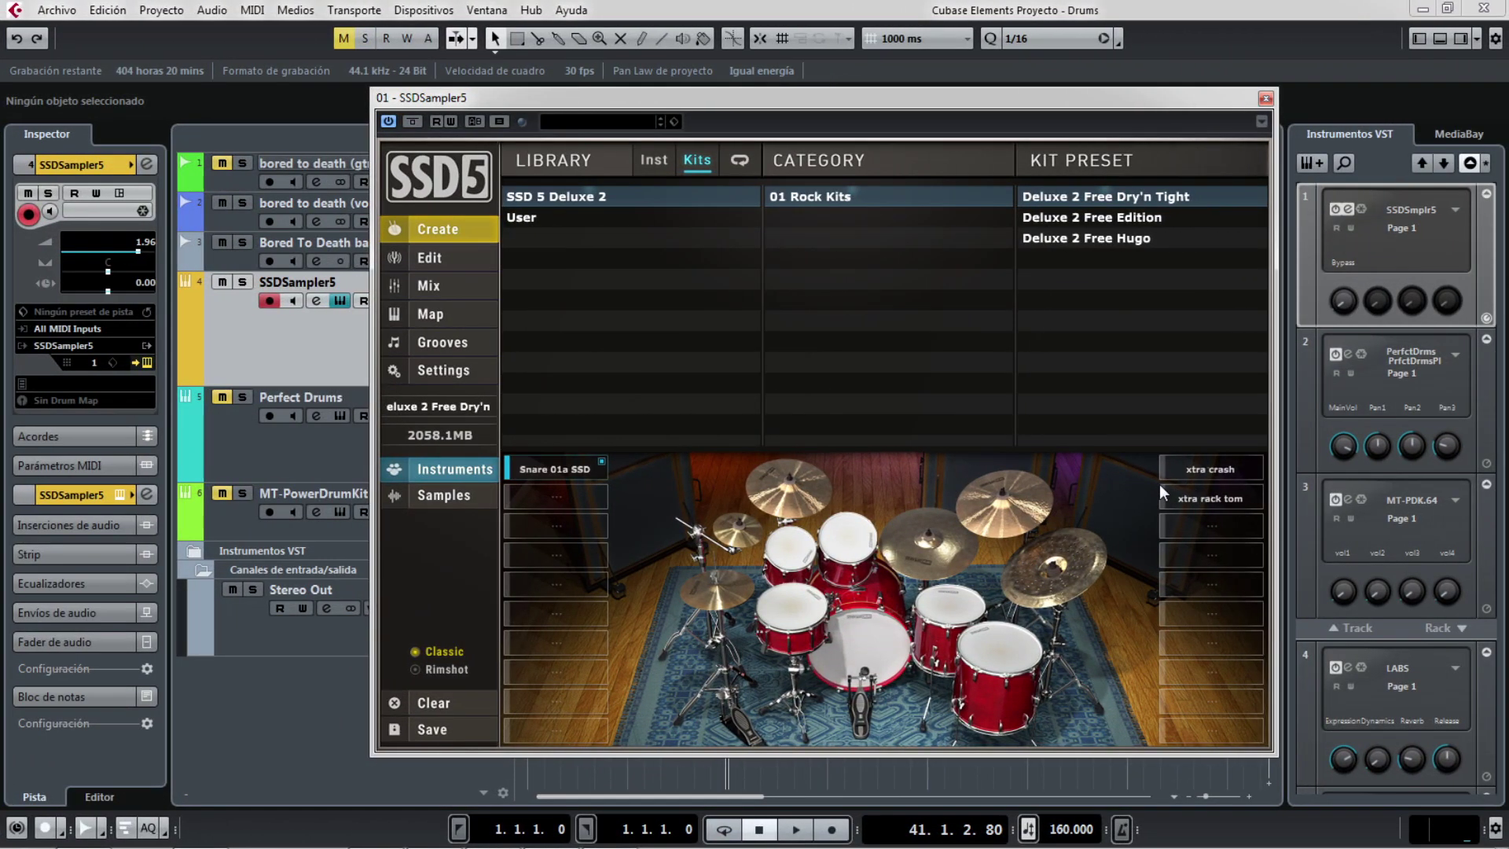
- Look through the SSDSampler5 mixer channels from the kick to the overhead and room microphones, and close the instrument
click(442, 290)
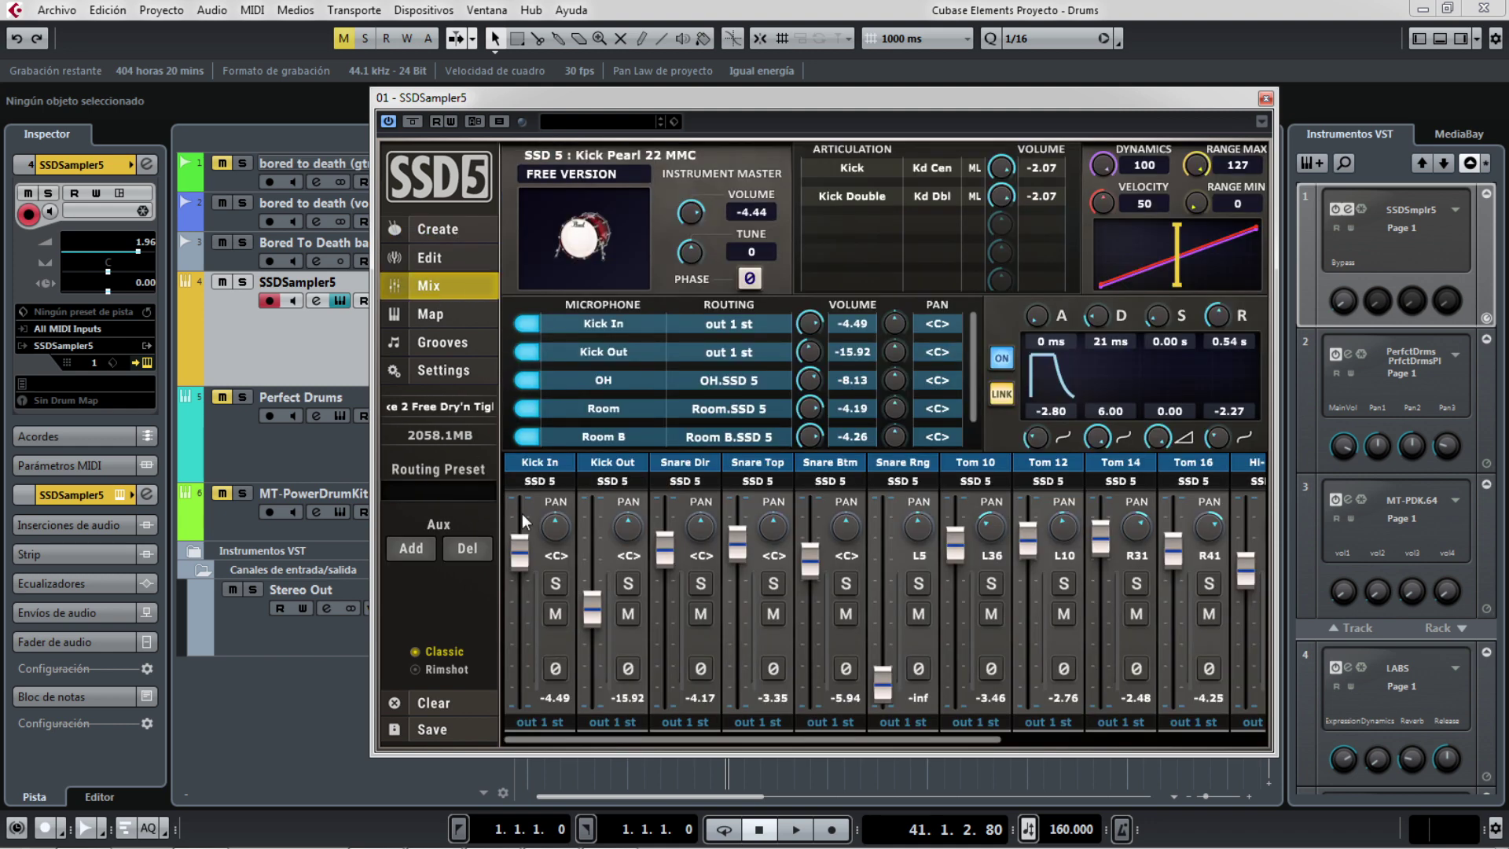
drag(845, 739, 1079, 732)
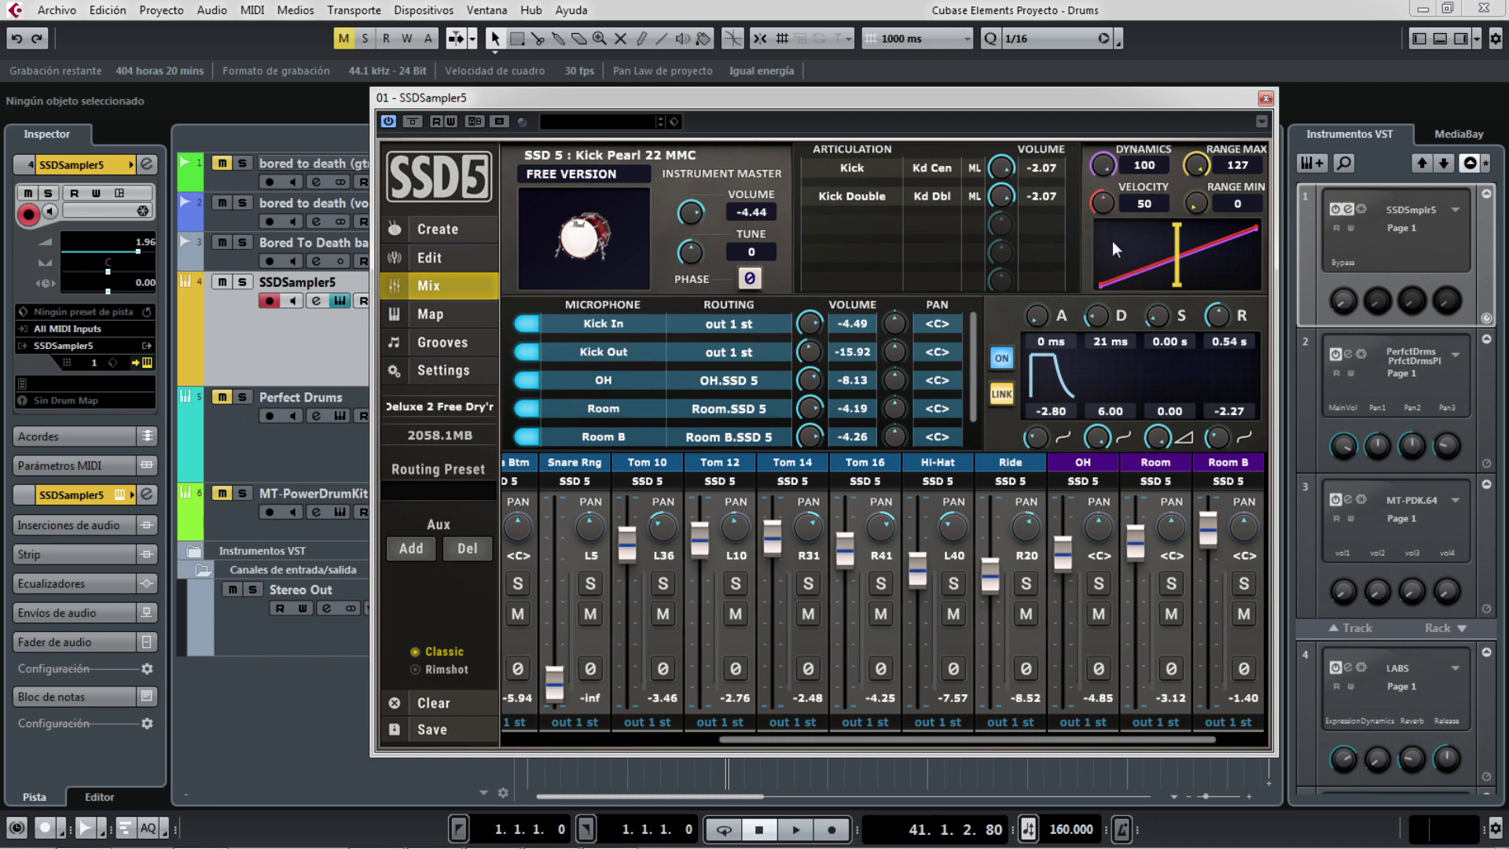
click(1266, 99)
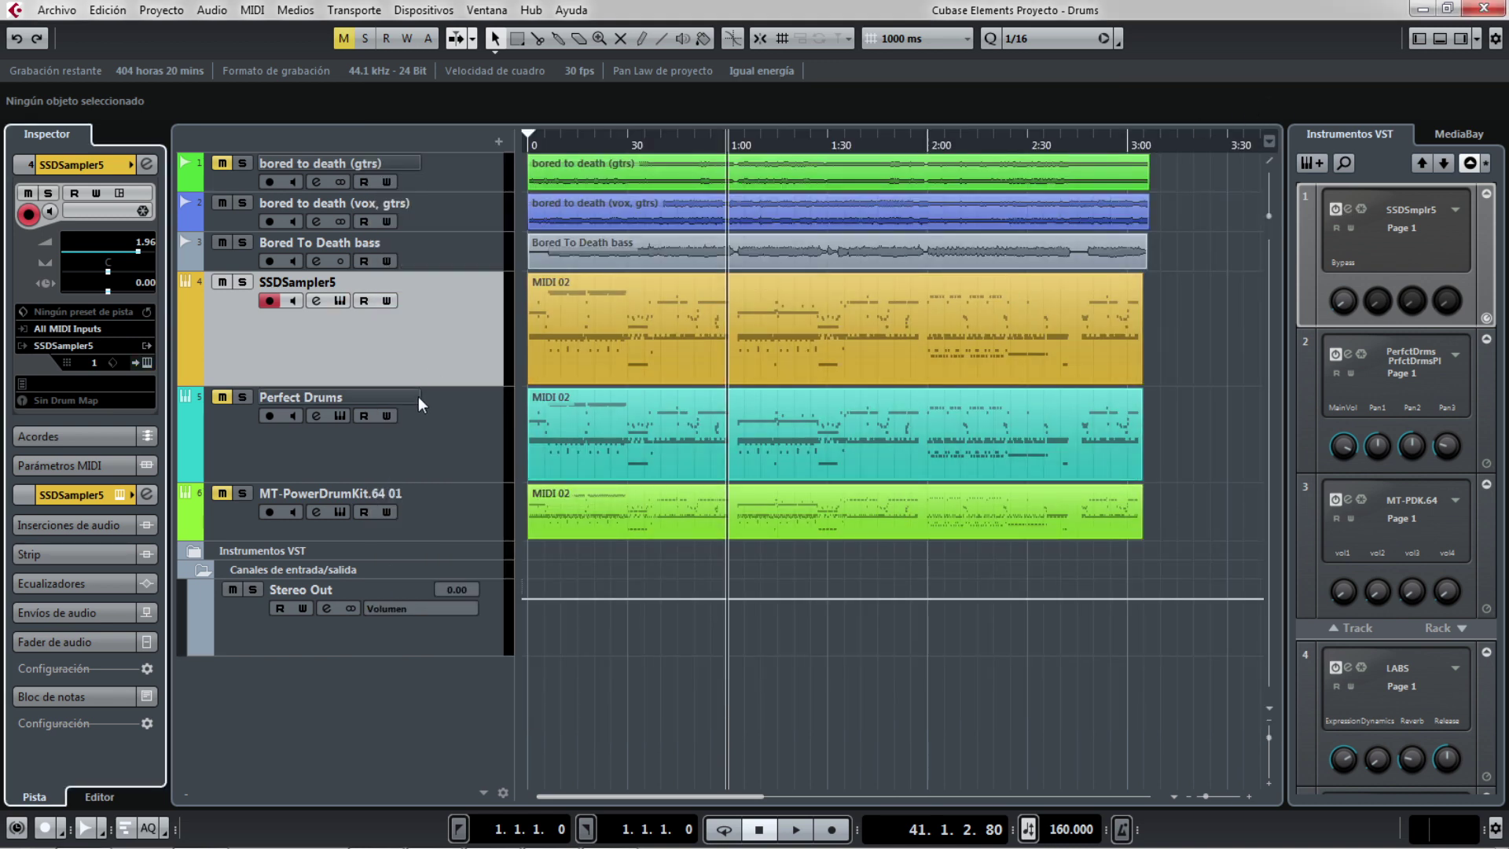
- Return the playhead to the project start and select the Perfect Drums track
key(F2)
click(573, 733)
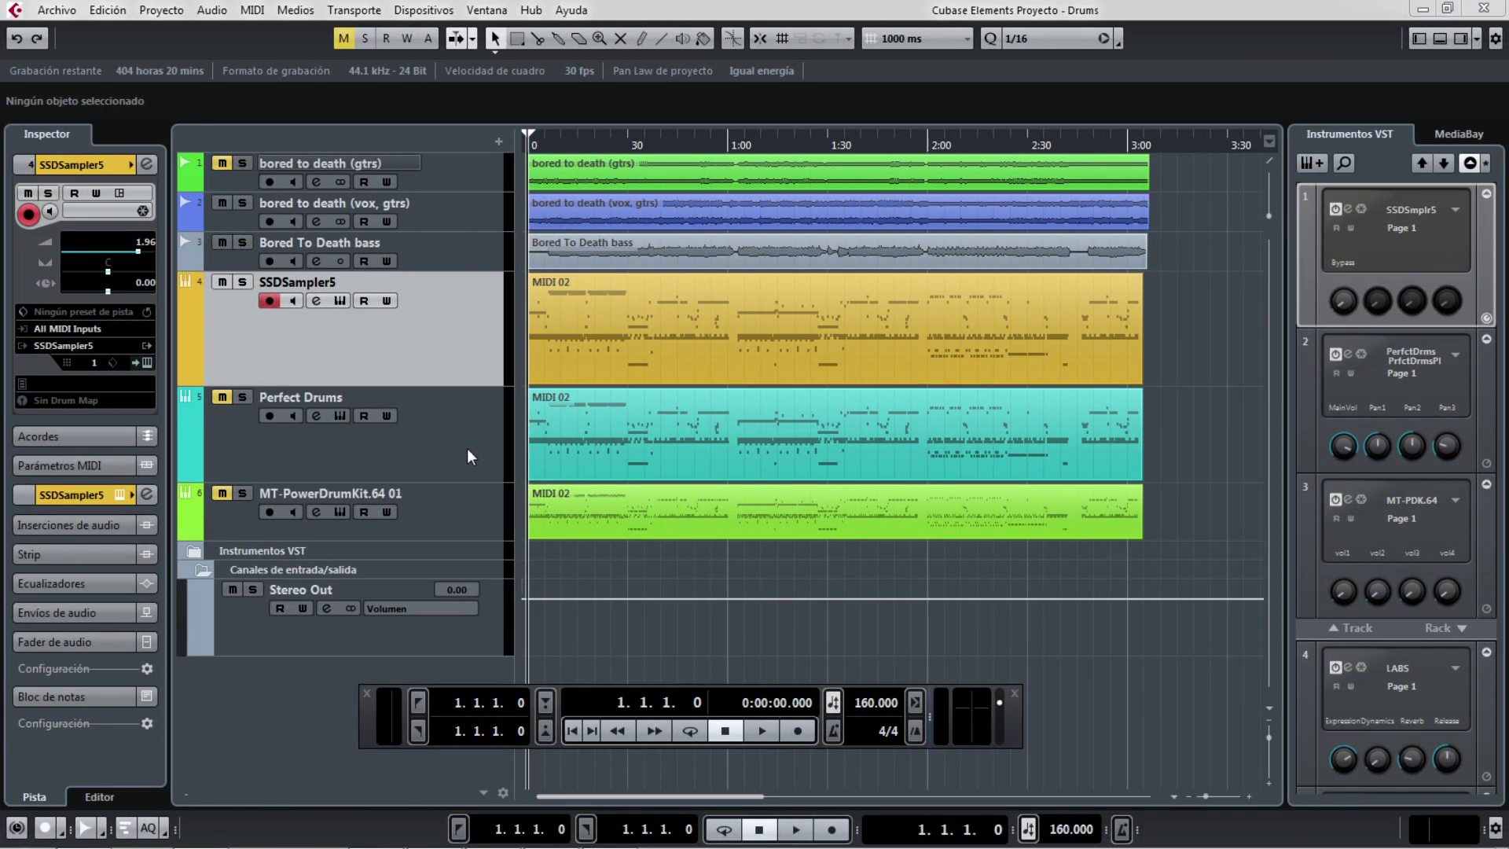
click(467, 456)
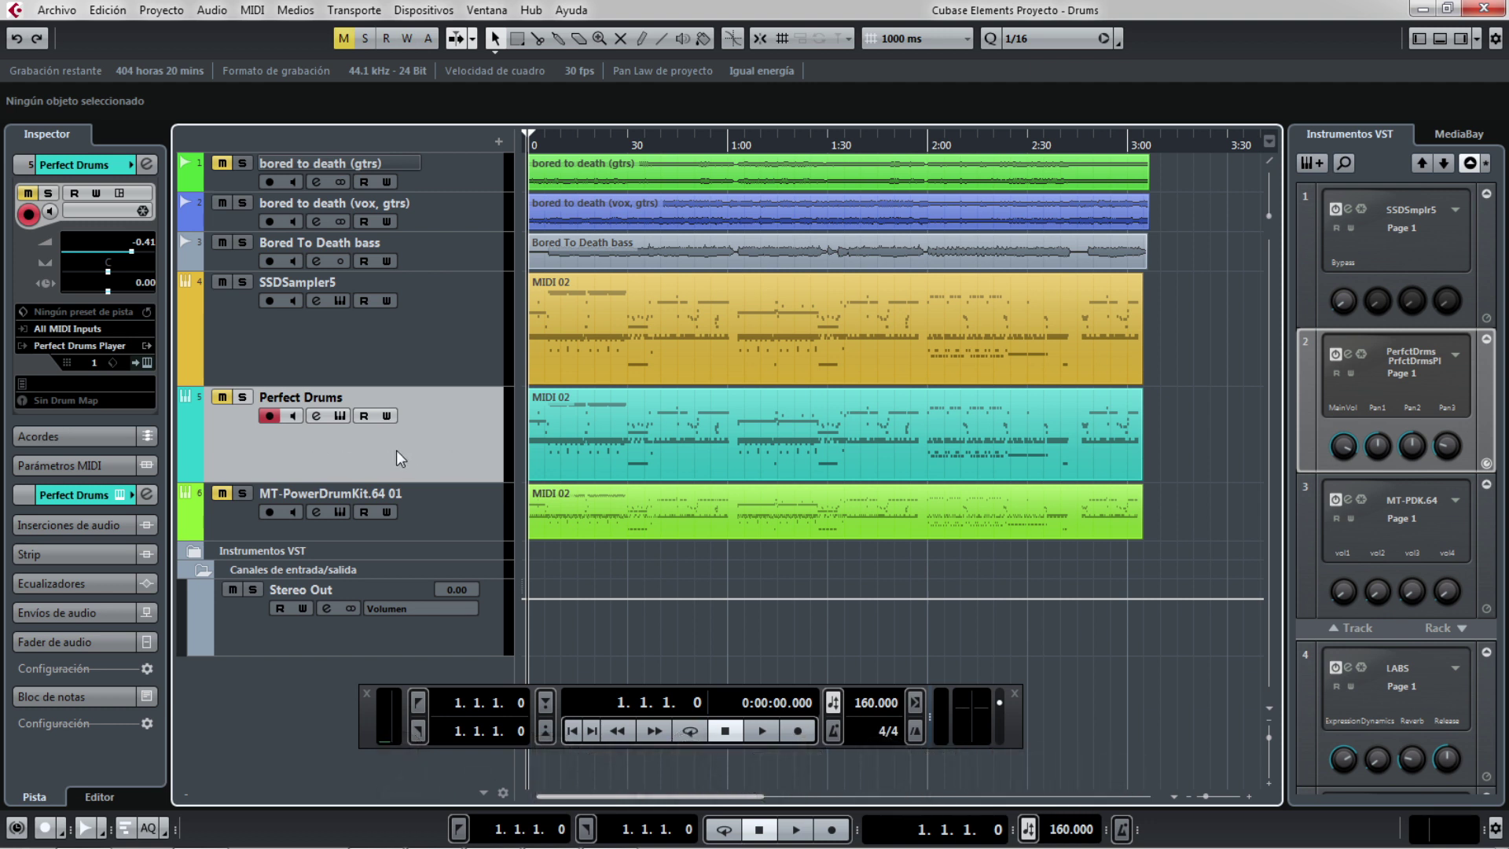
- Unmute the Perfect Drums track and look through its instrument's drums, sampler and mixer pages, including the kit designer options
click(223, 398)
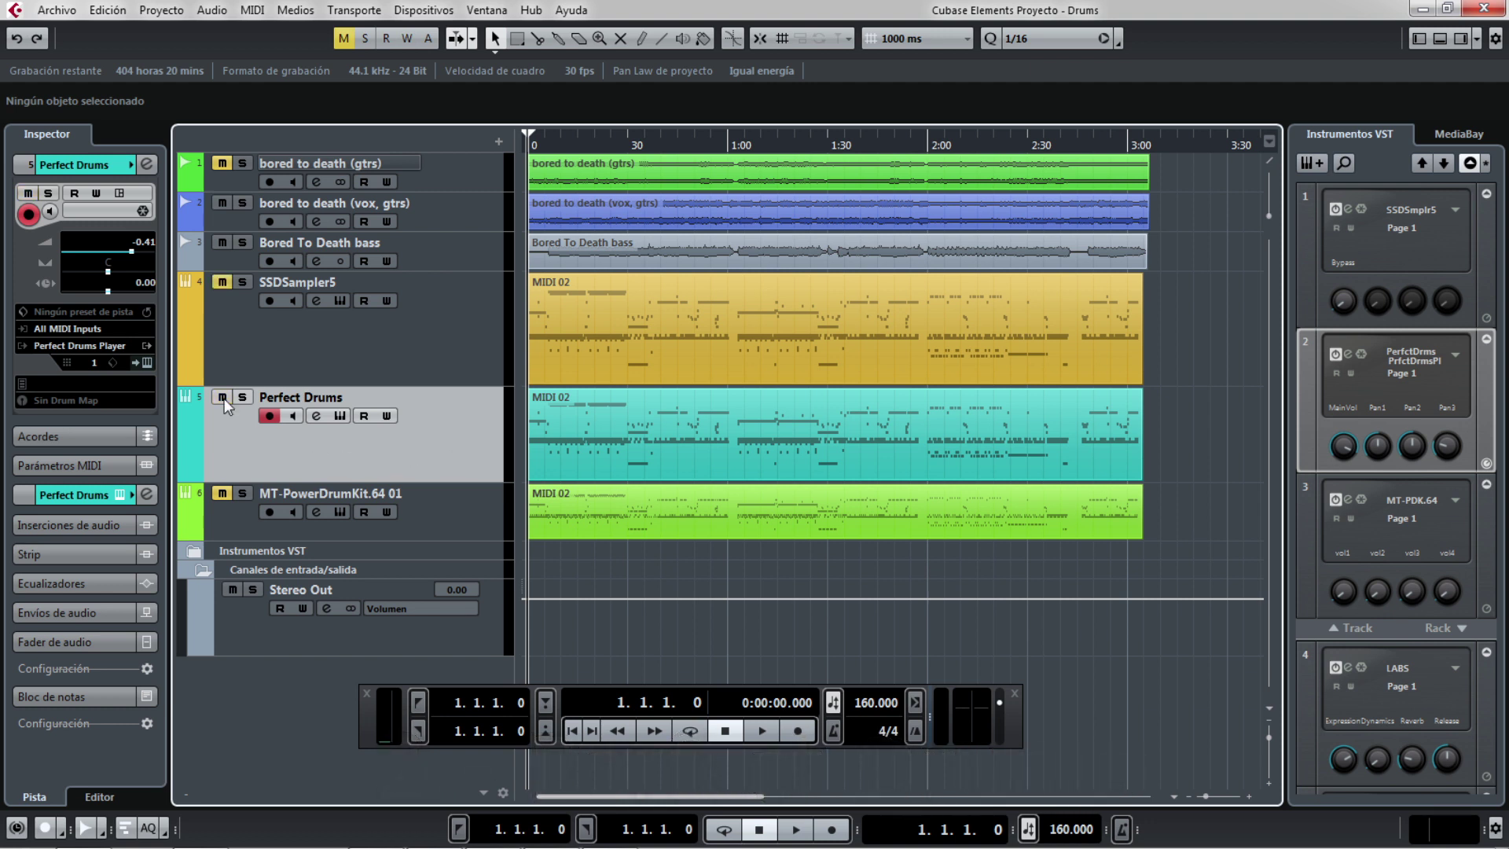
click(145, 362)
click(467, 88)
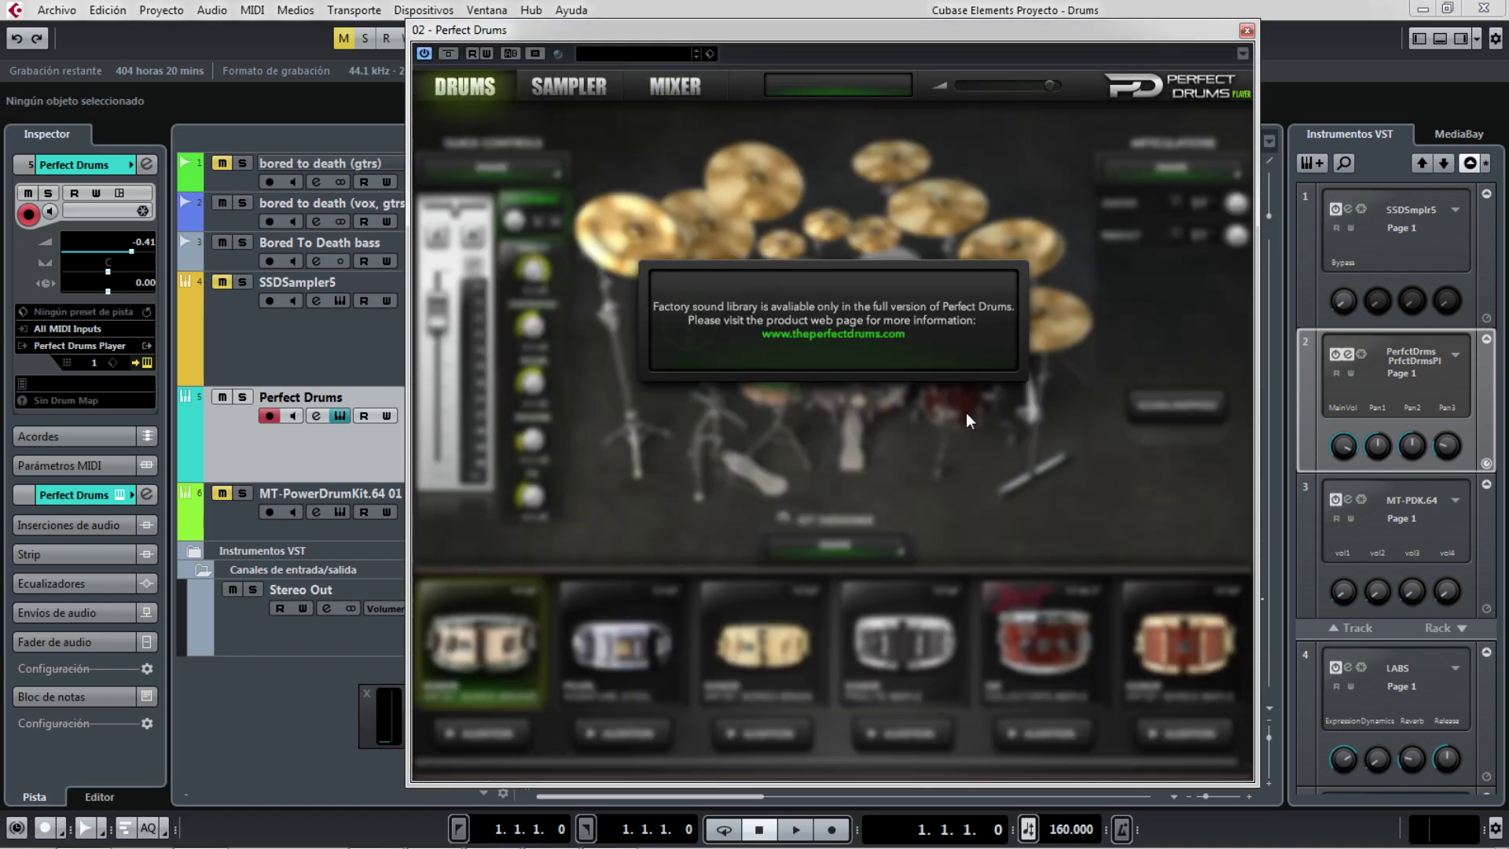
click(569, 86)
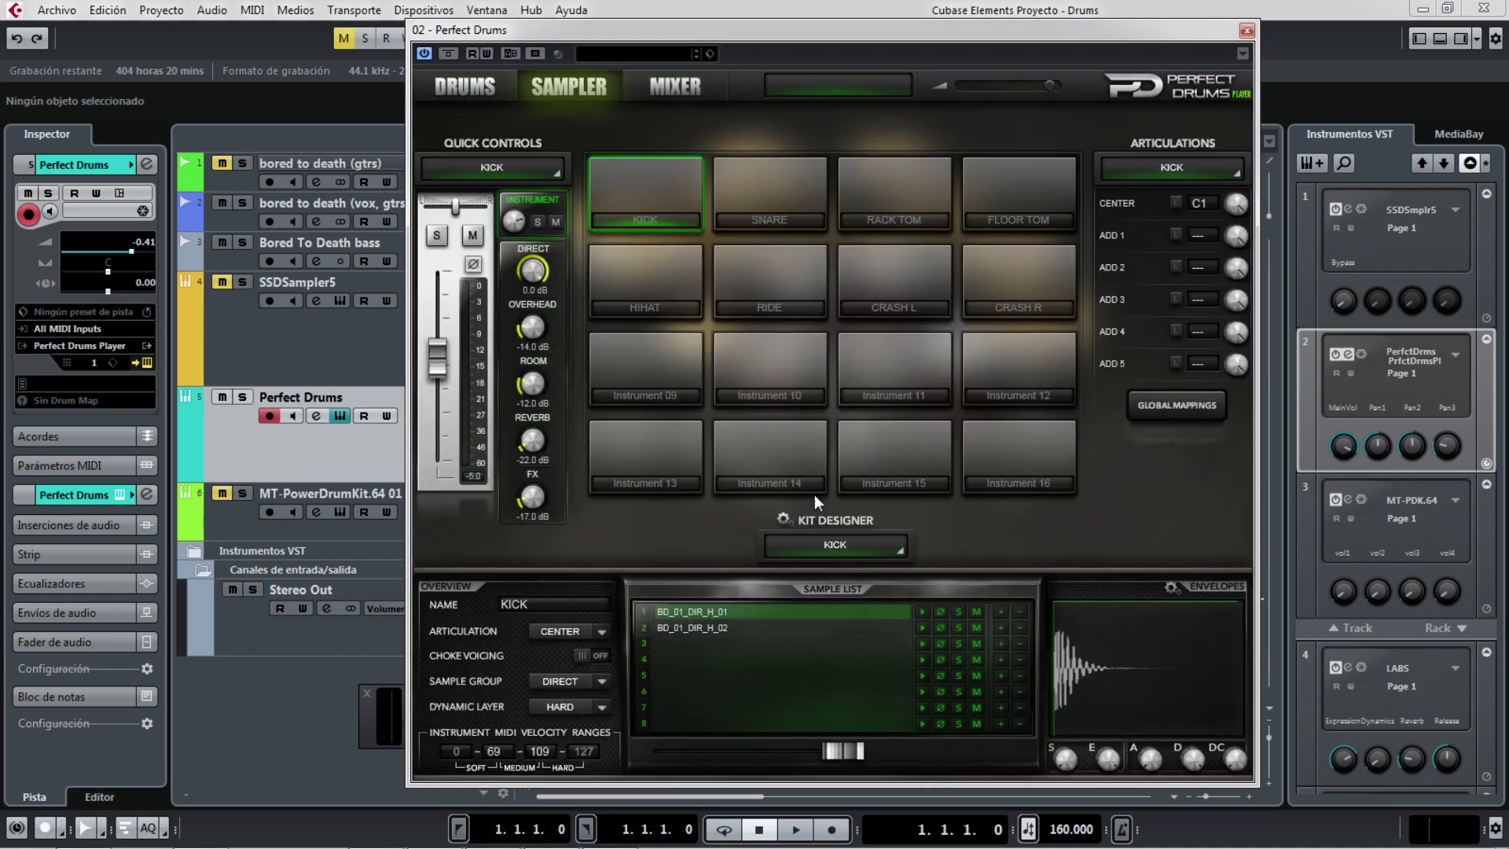
click(785, 517)
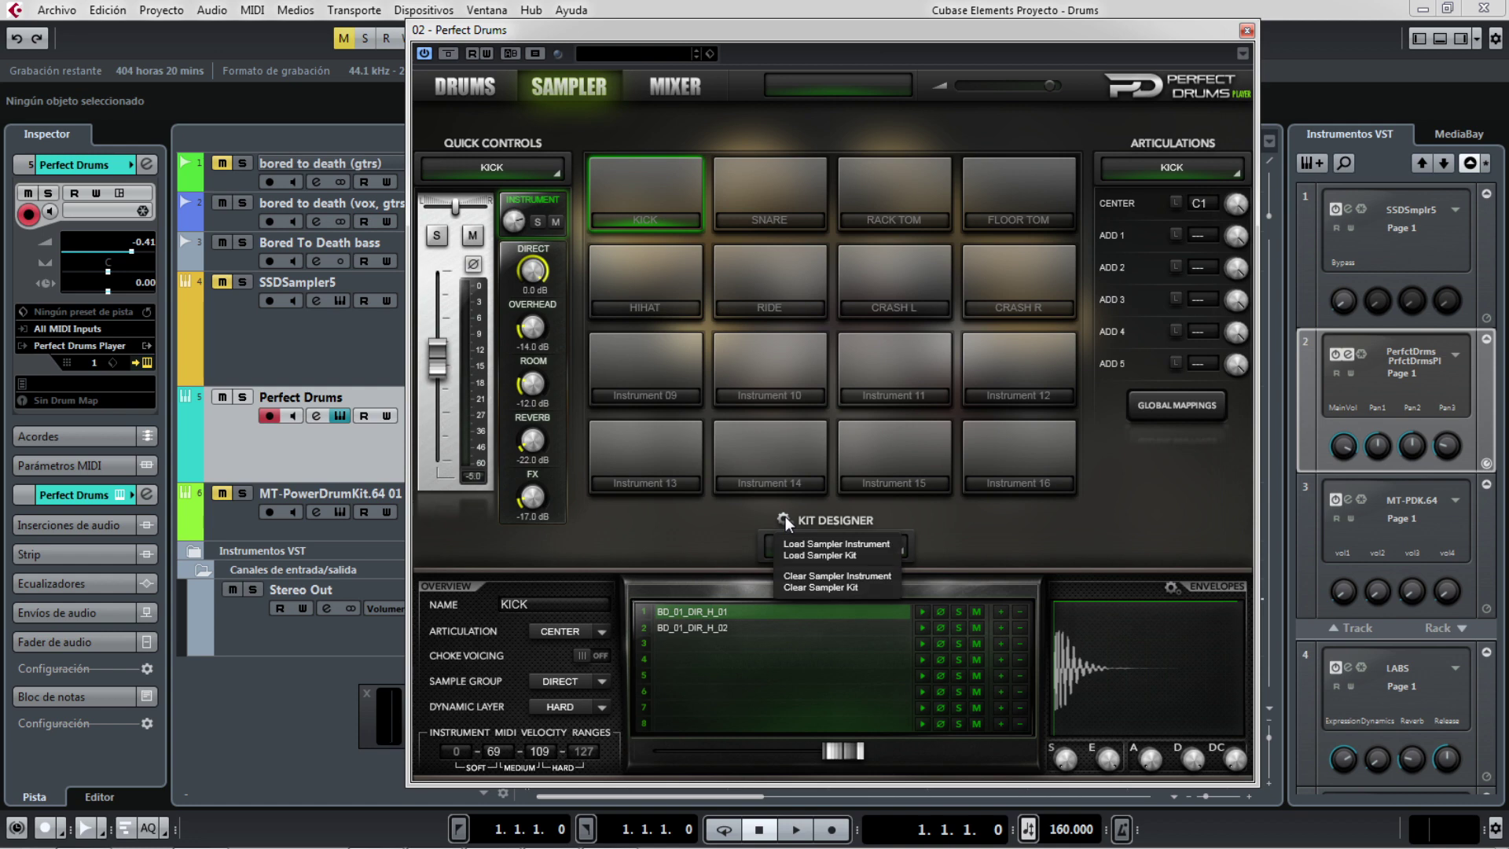
click(707, 534)
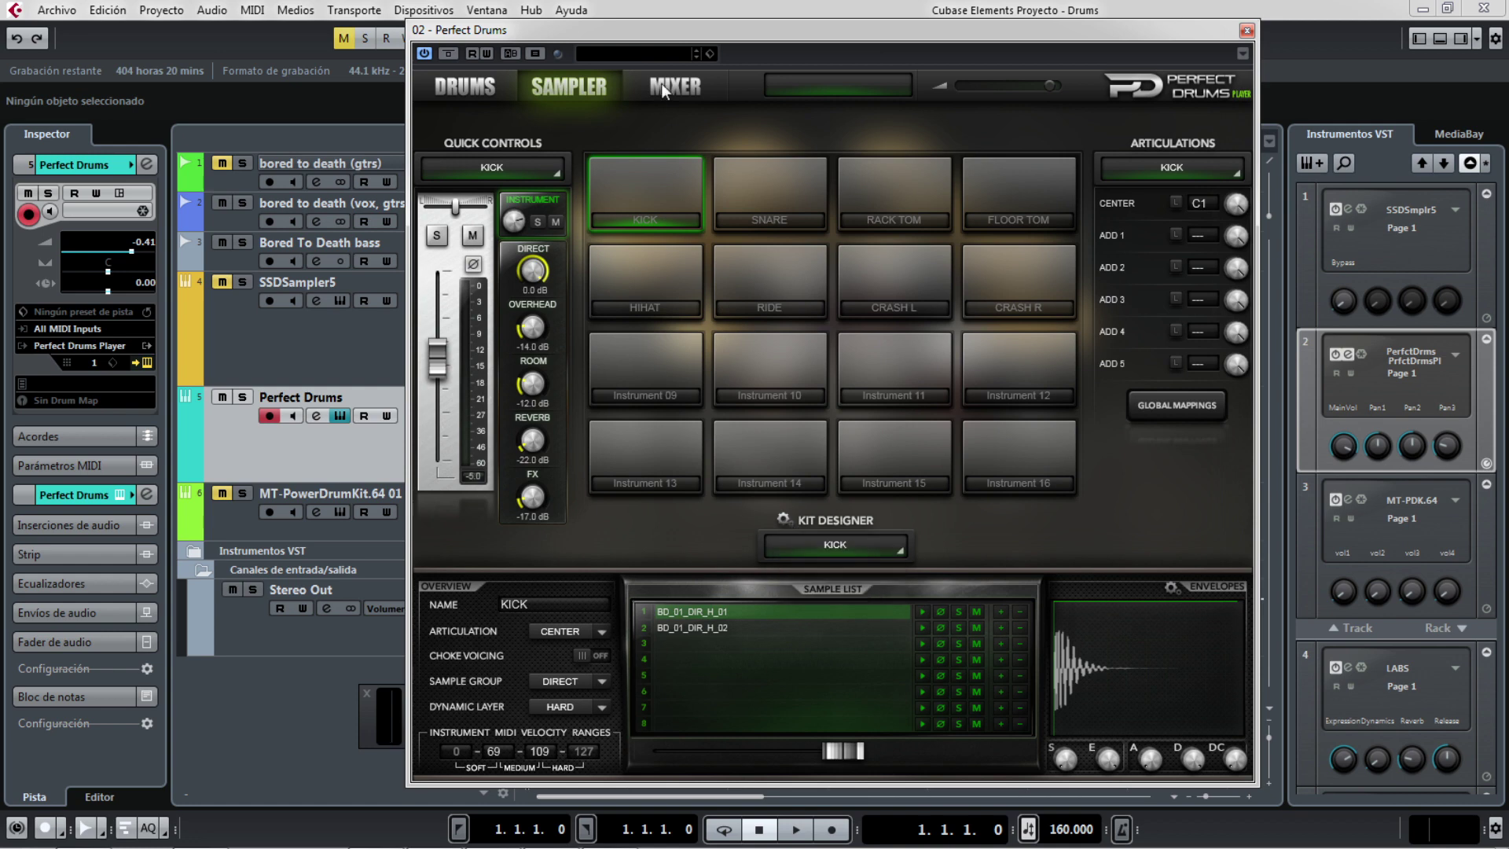
click(664, 84)
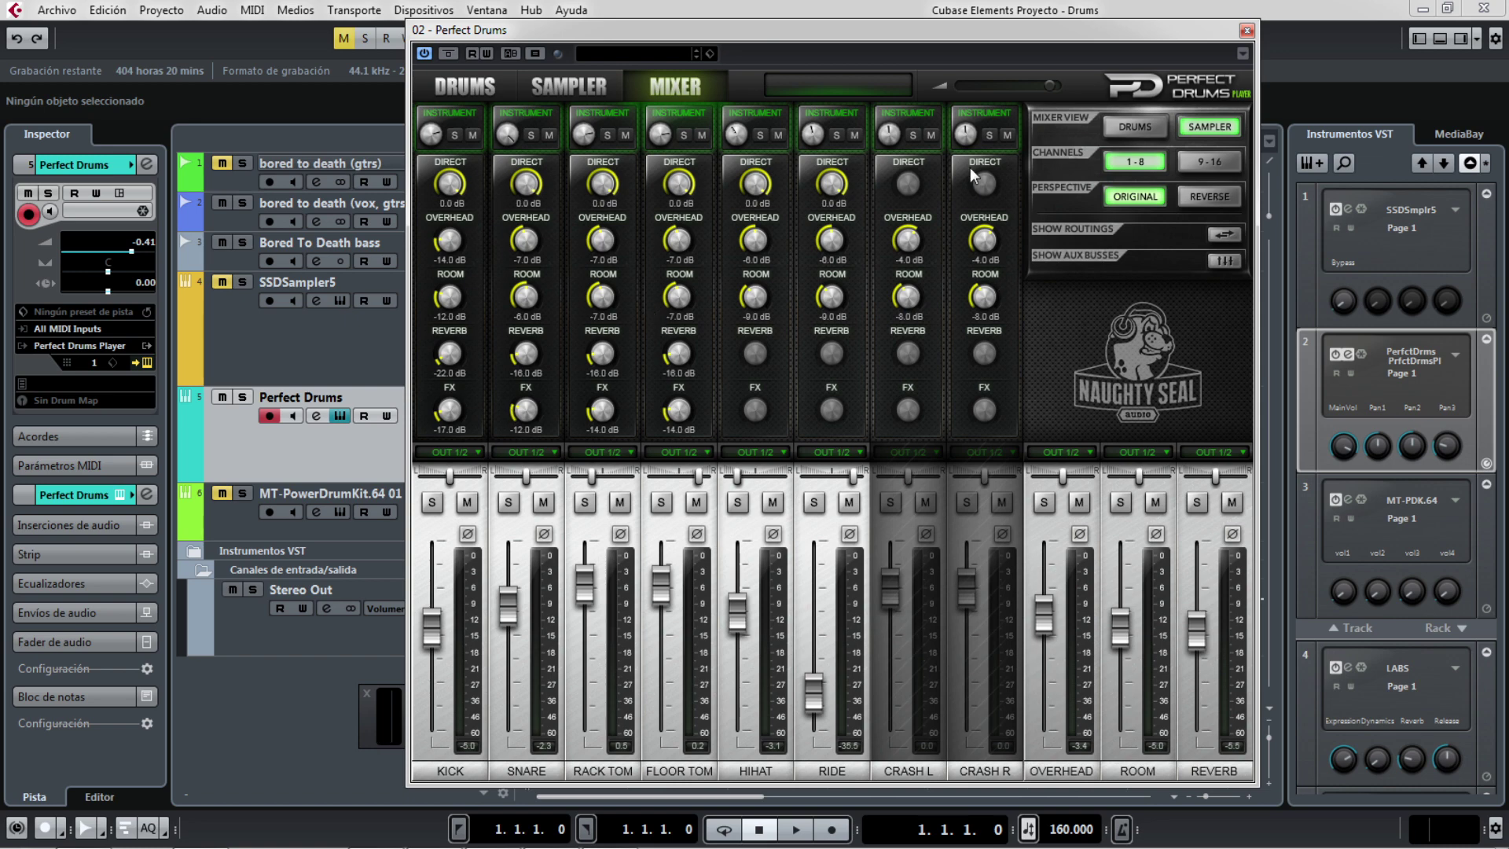
click(1247, 30)
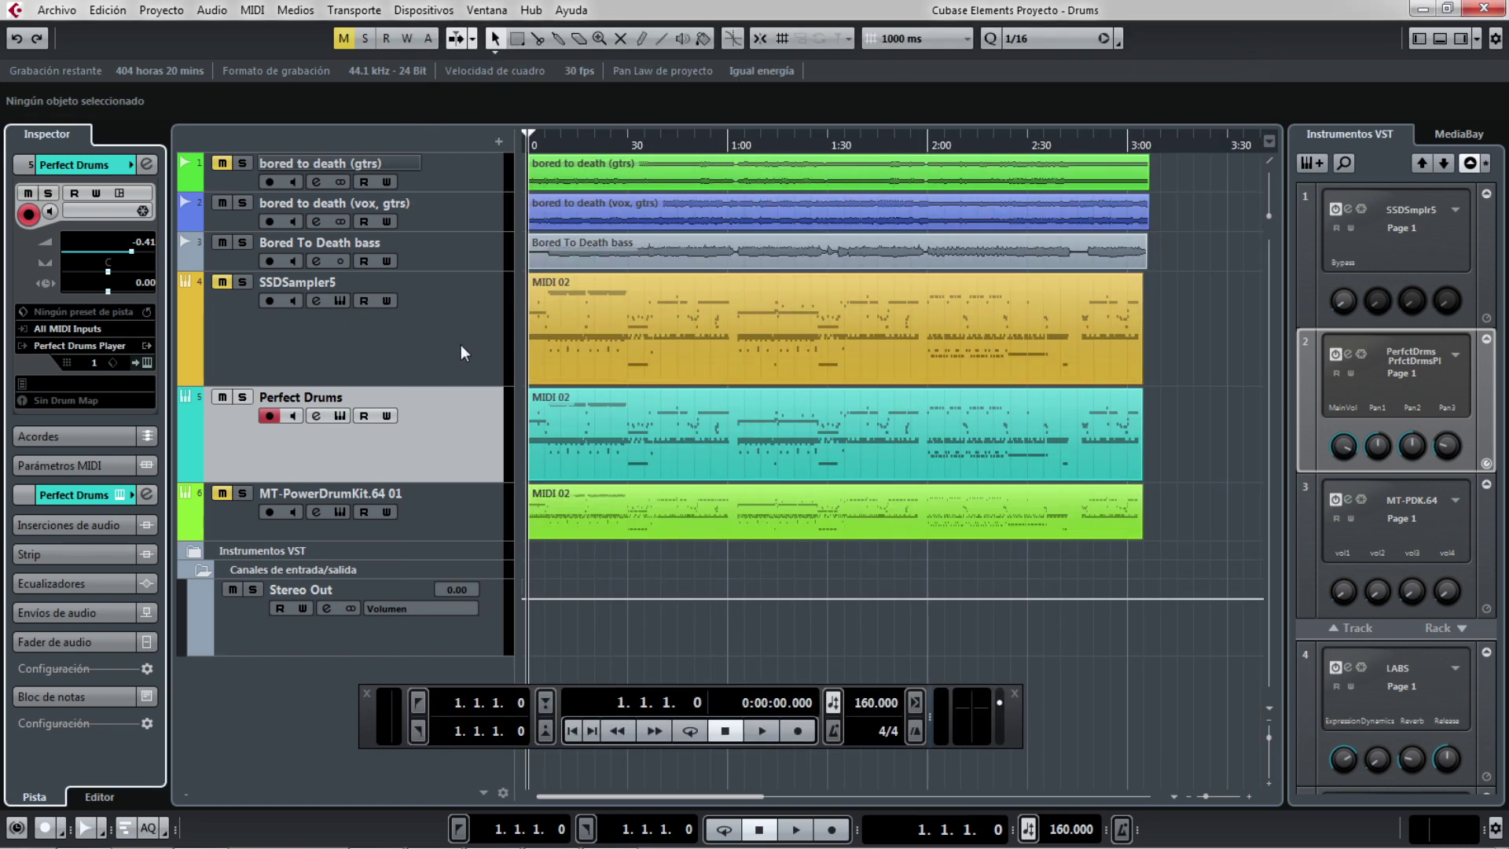
- Play the song from the project start and watch the Perfect Drums mixer levels and sampler page during playback
key(space)
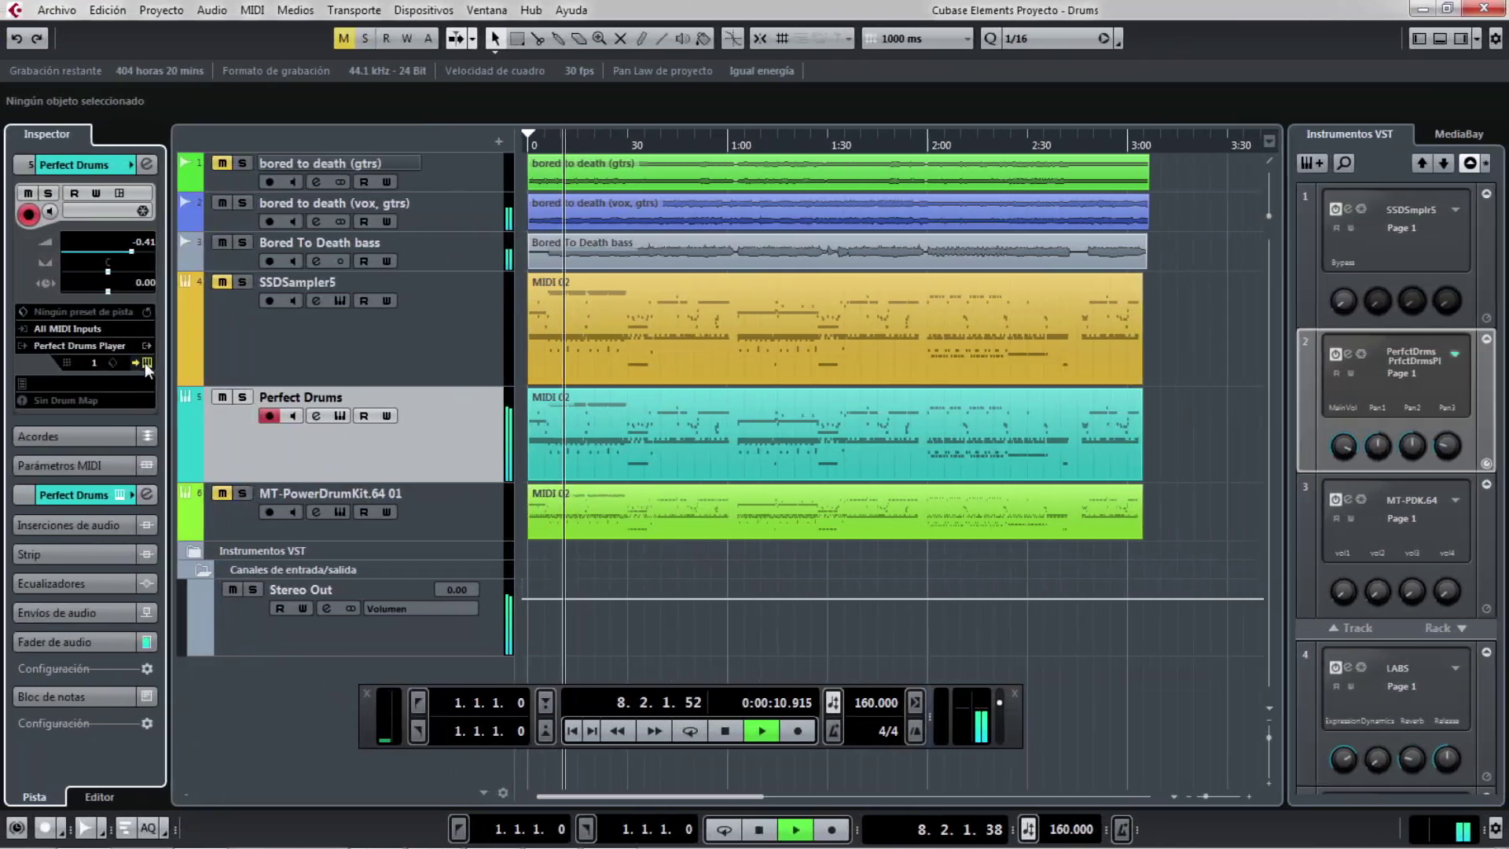
click(339, 416)
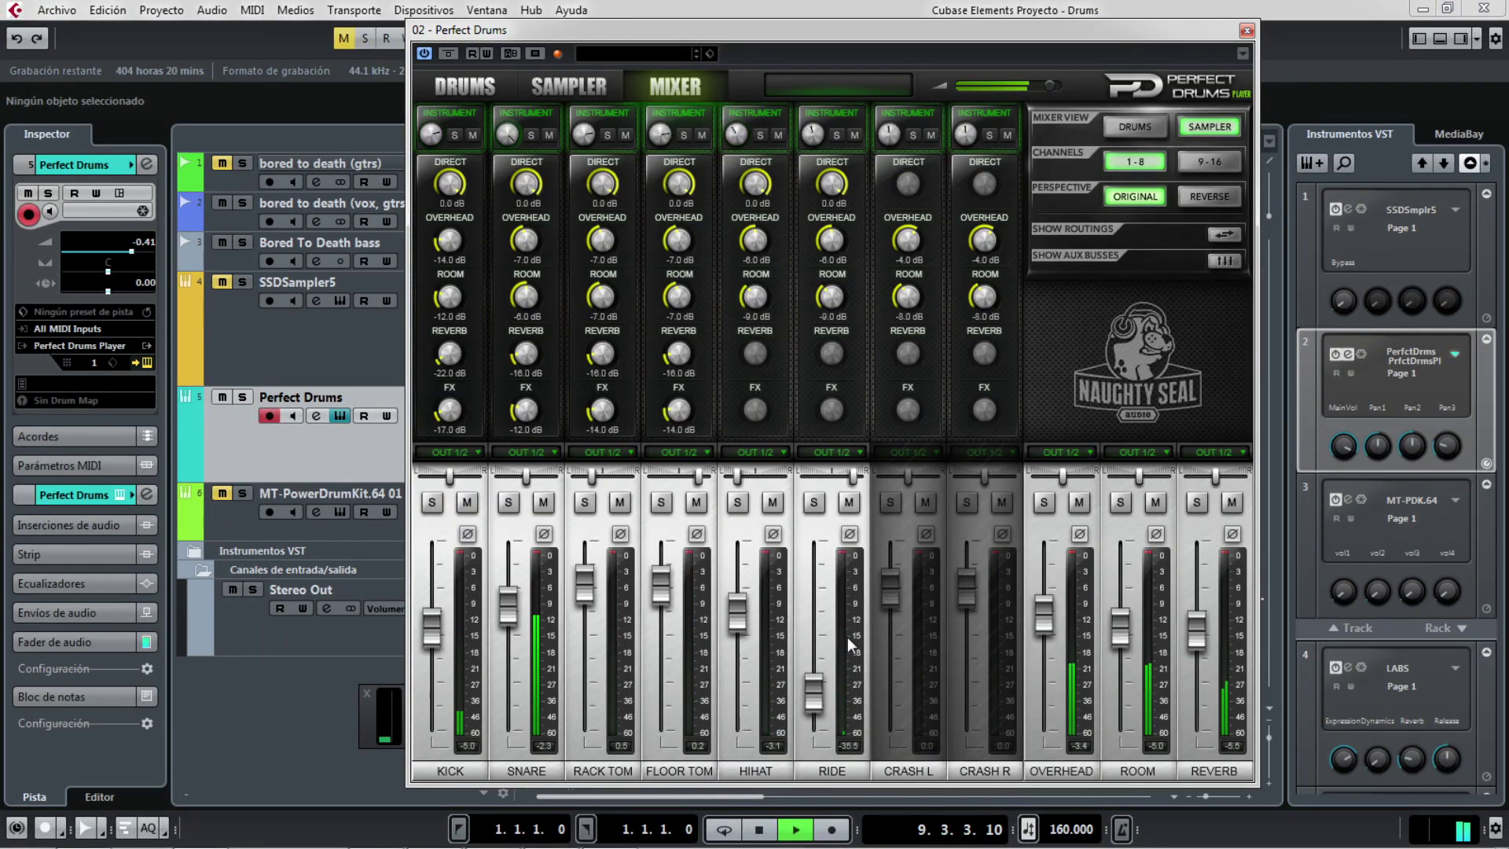
click(580, 86)
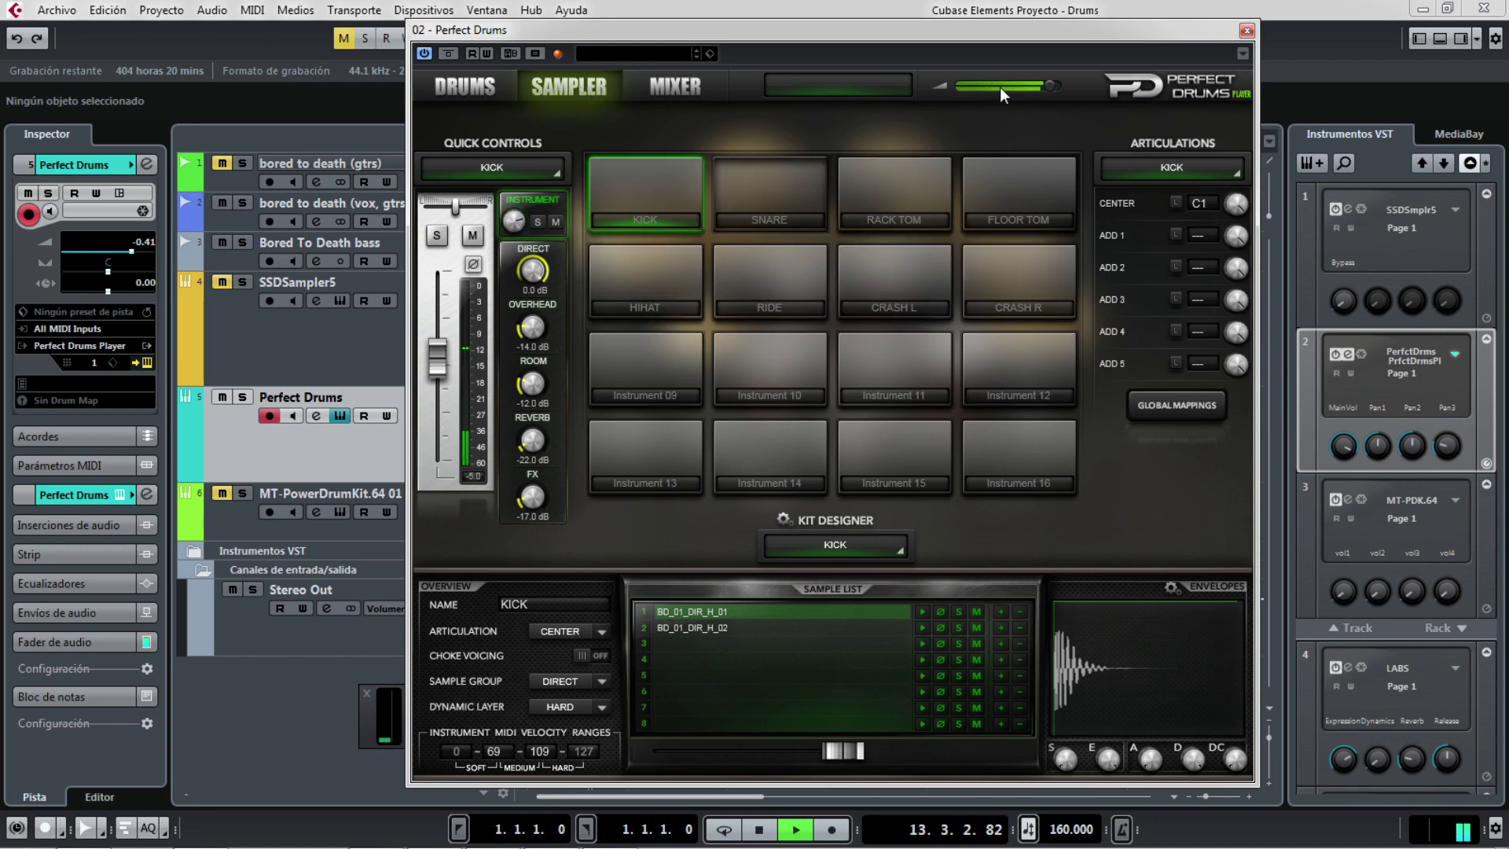
click(1241, 33)
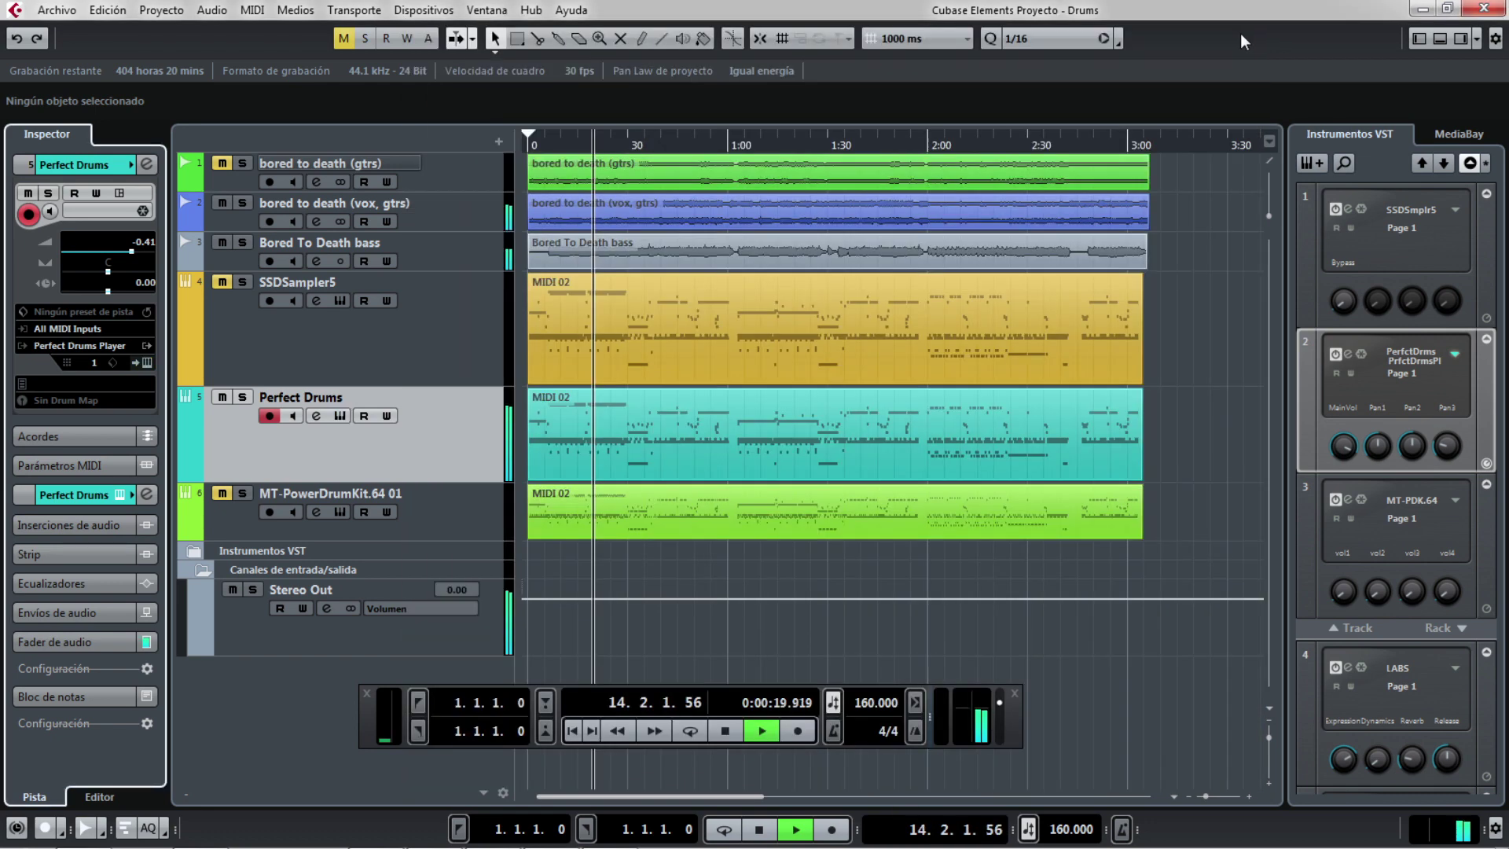
- Toggle solo on the Perfect Drums track to compare it with the full mix, and move playback to about 0:30
click(243, 398)
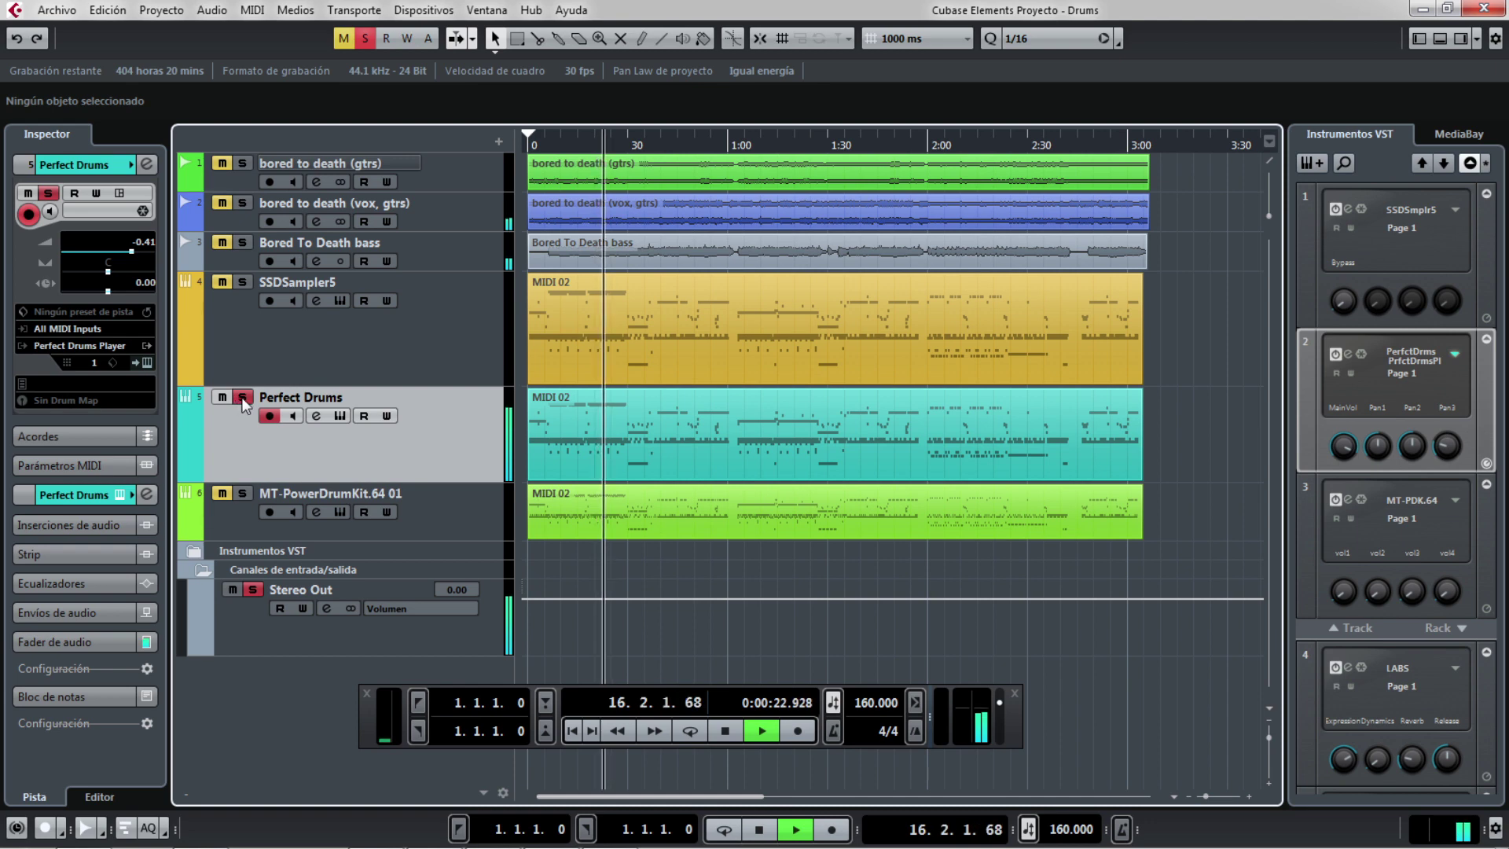
click(242, 398)
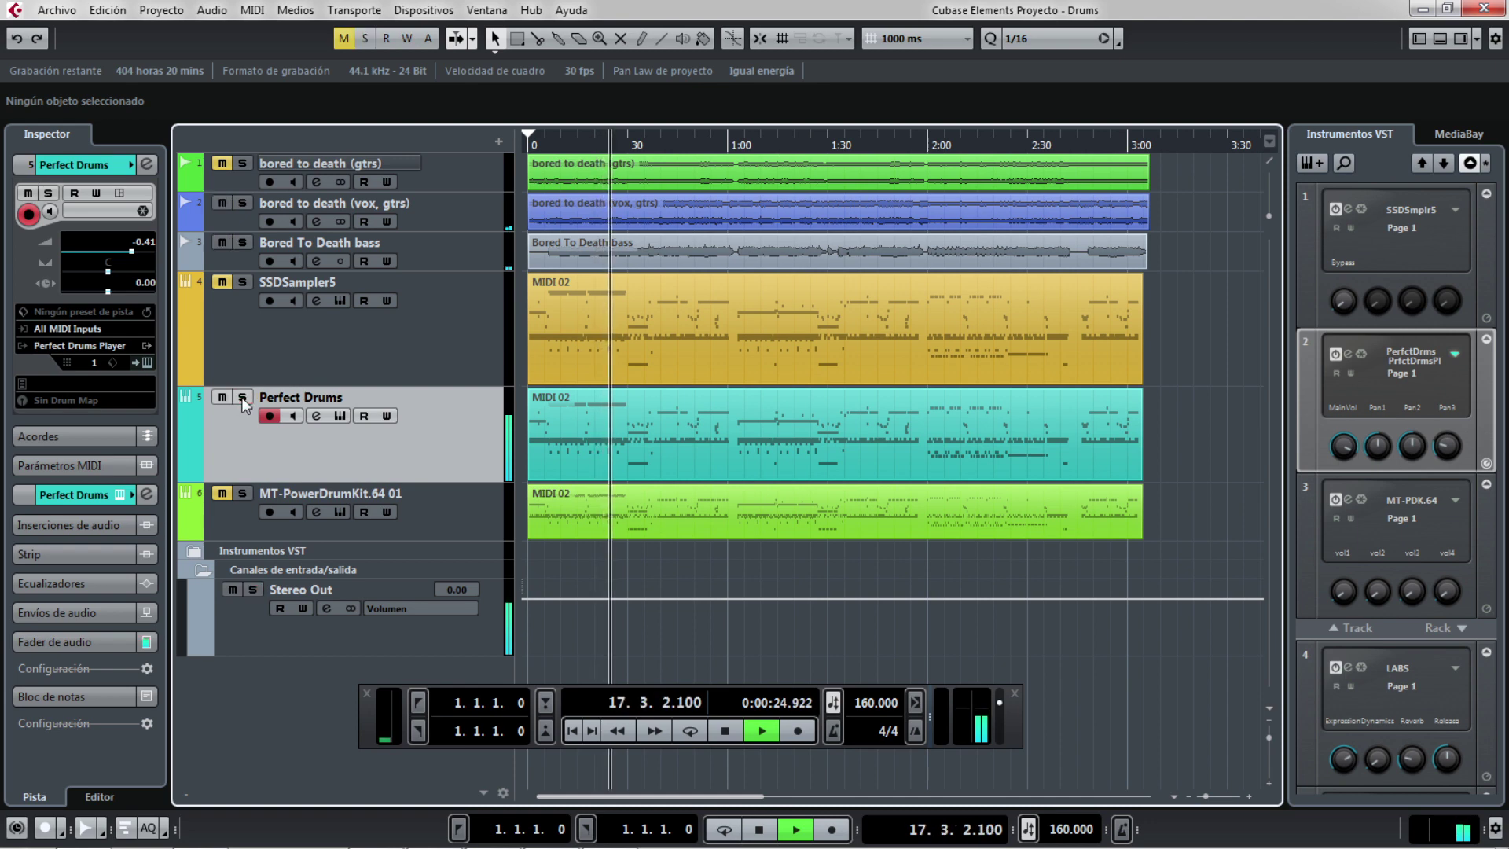
click(633, 146)
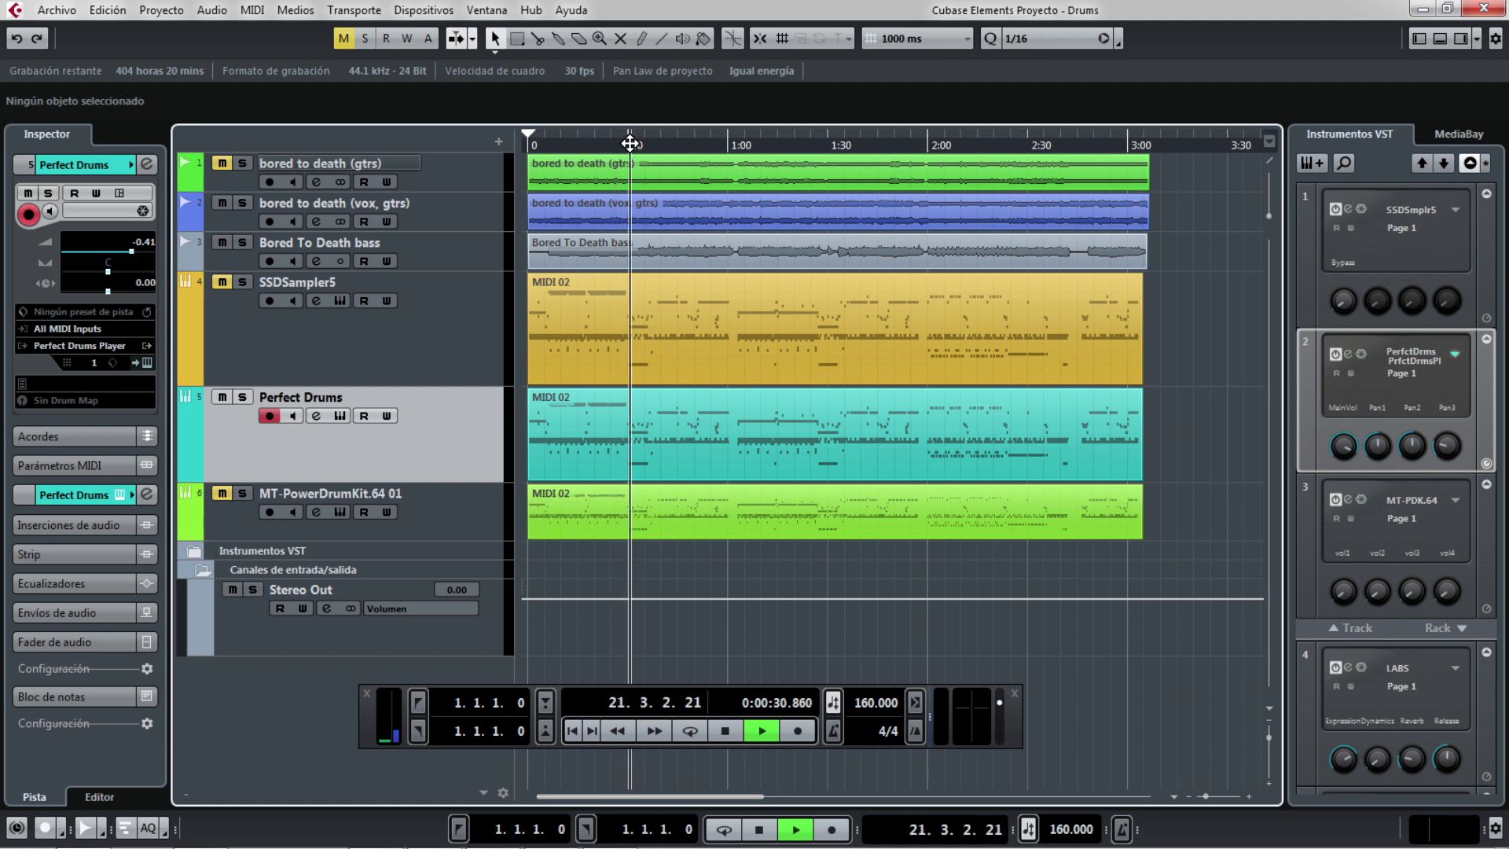
- Solo Perfect Drums again, alternating with the full mix, and view its instrument mixer levels with the drums soloed
click(244, 398)
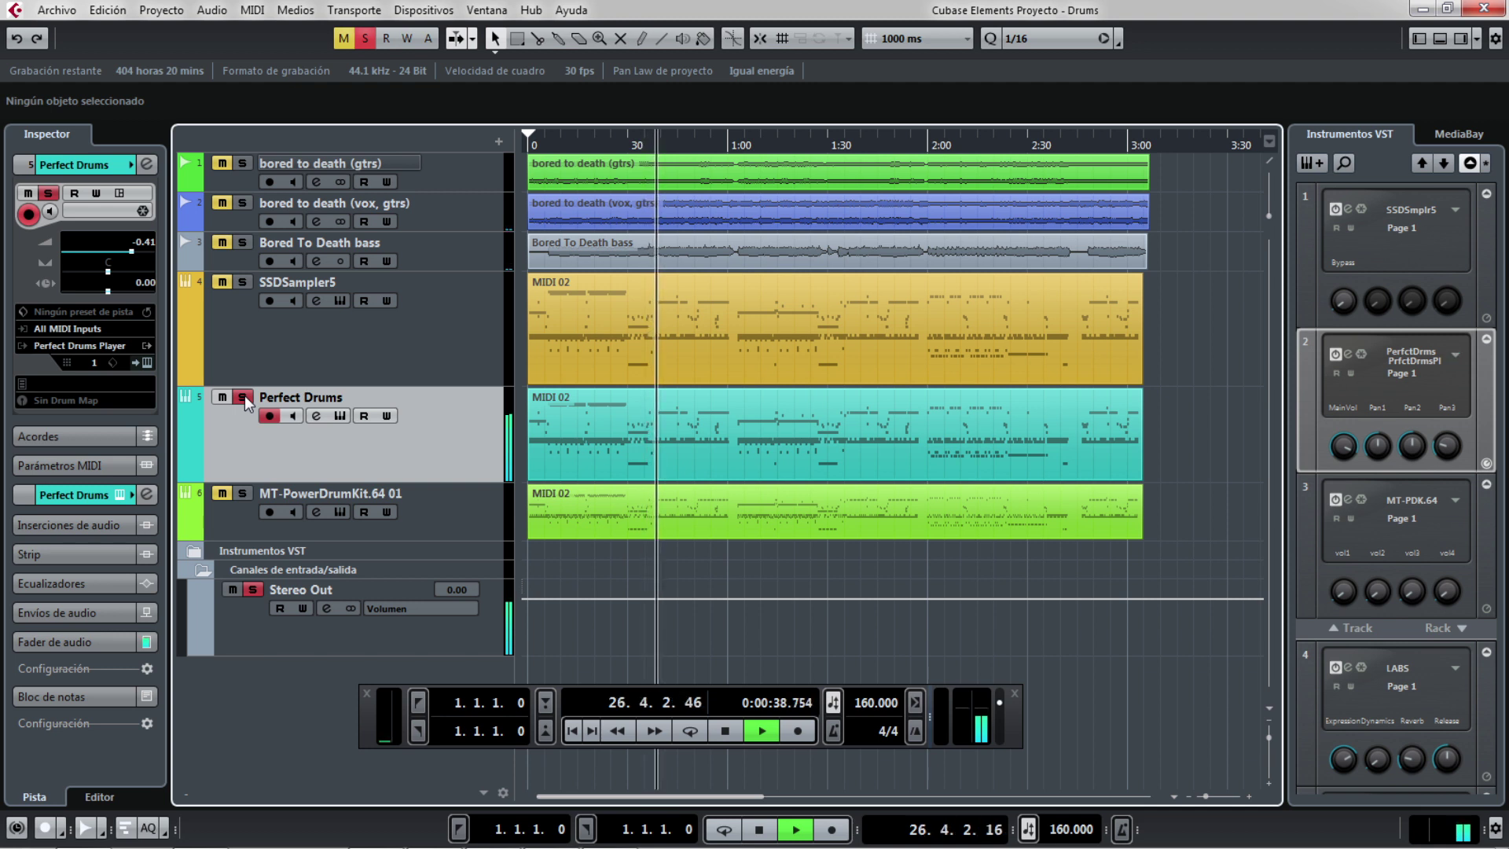
click(244, 399)
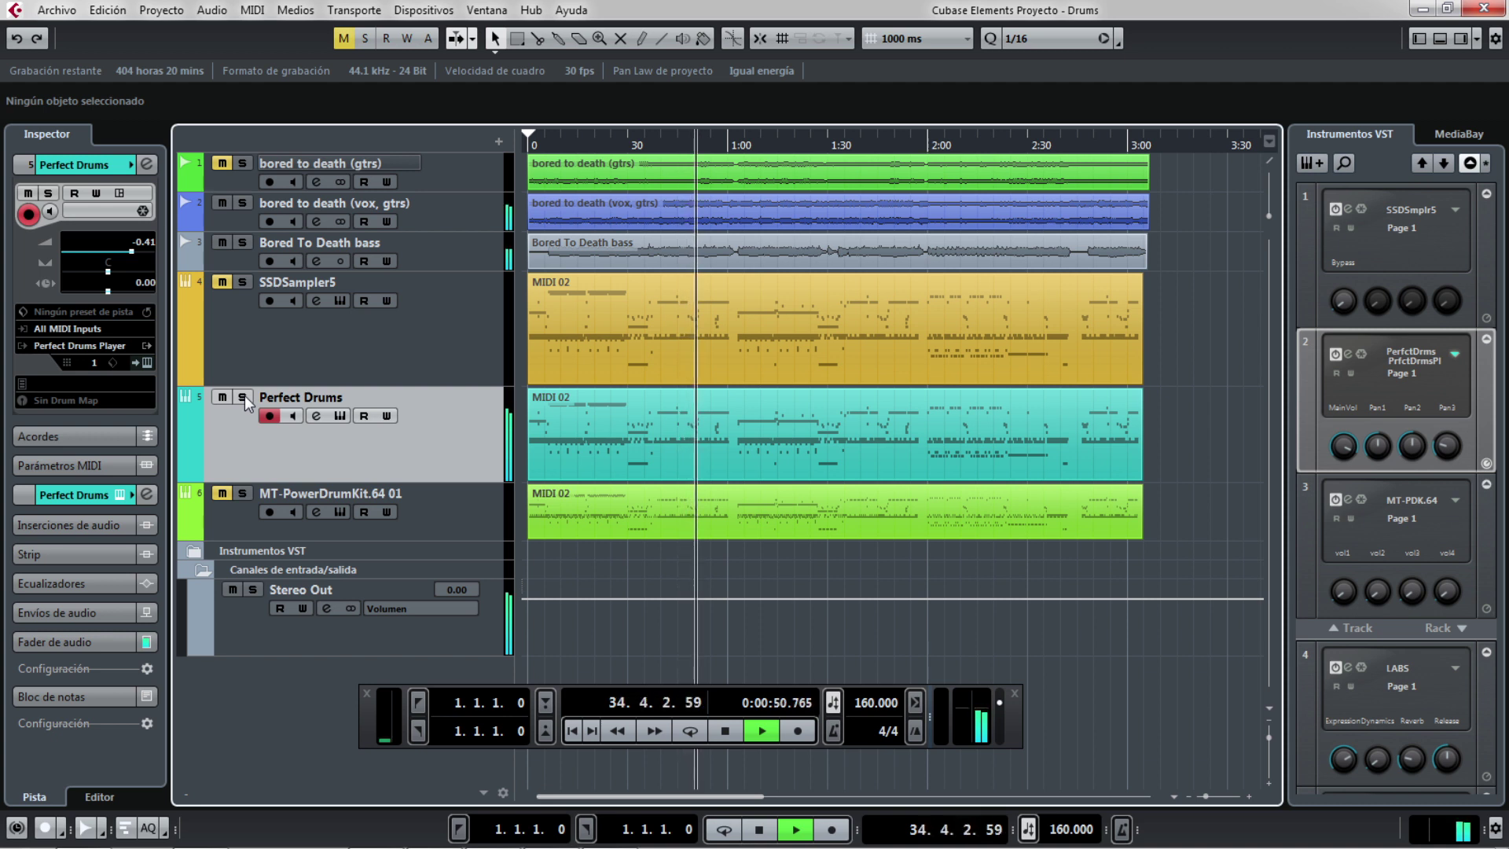
click(243, 397)
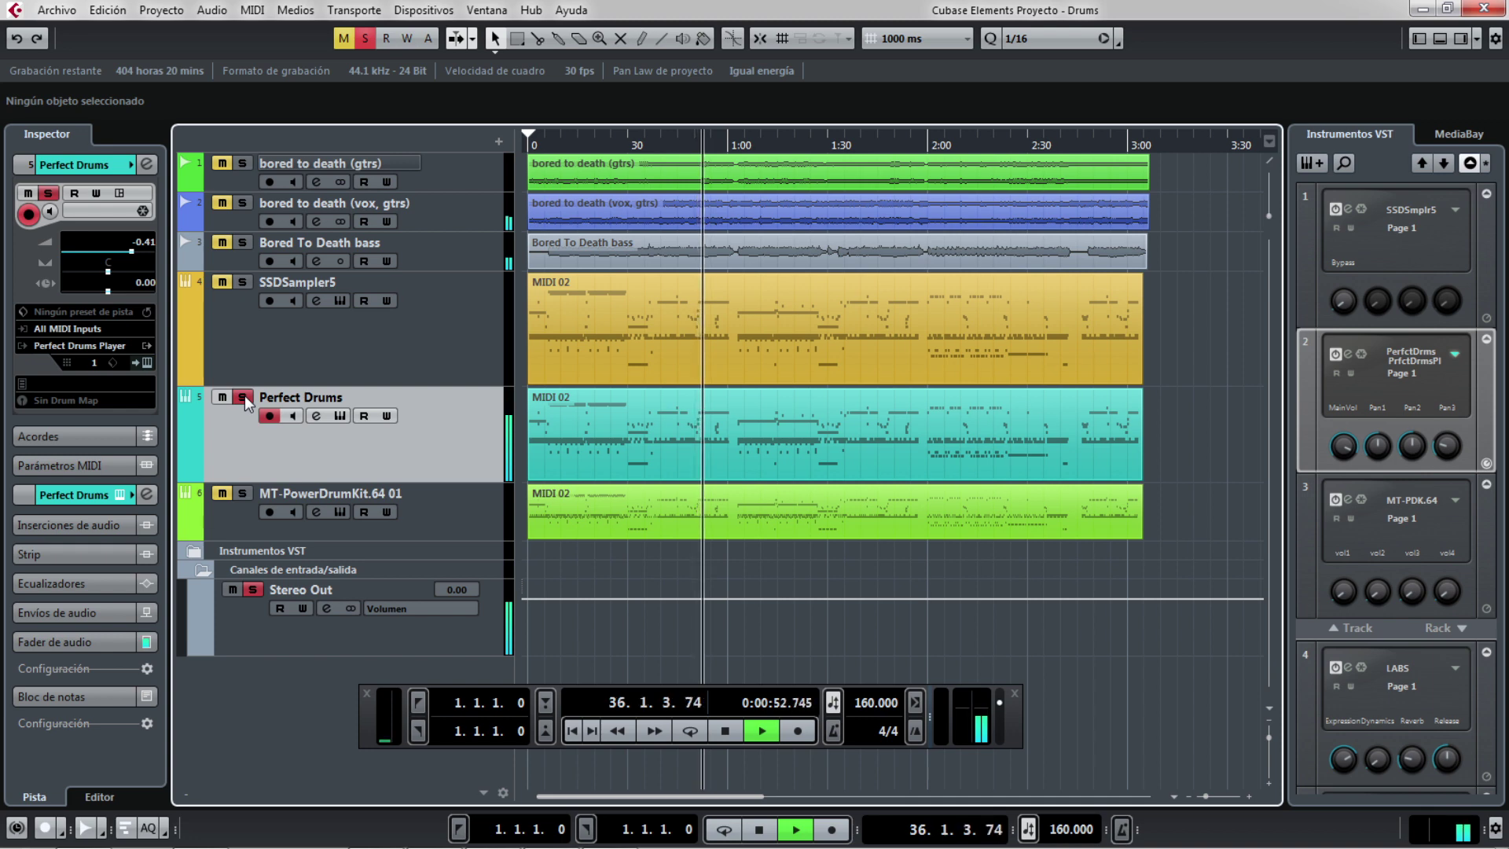
click(146, 362)
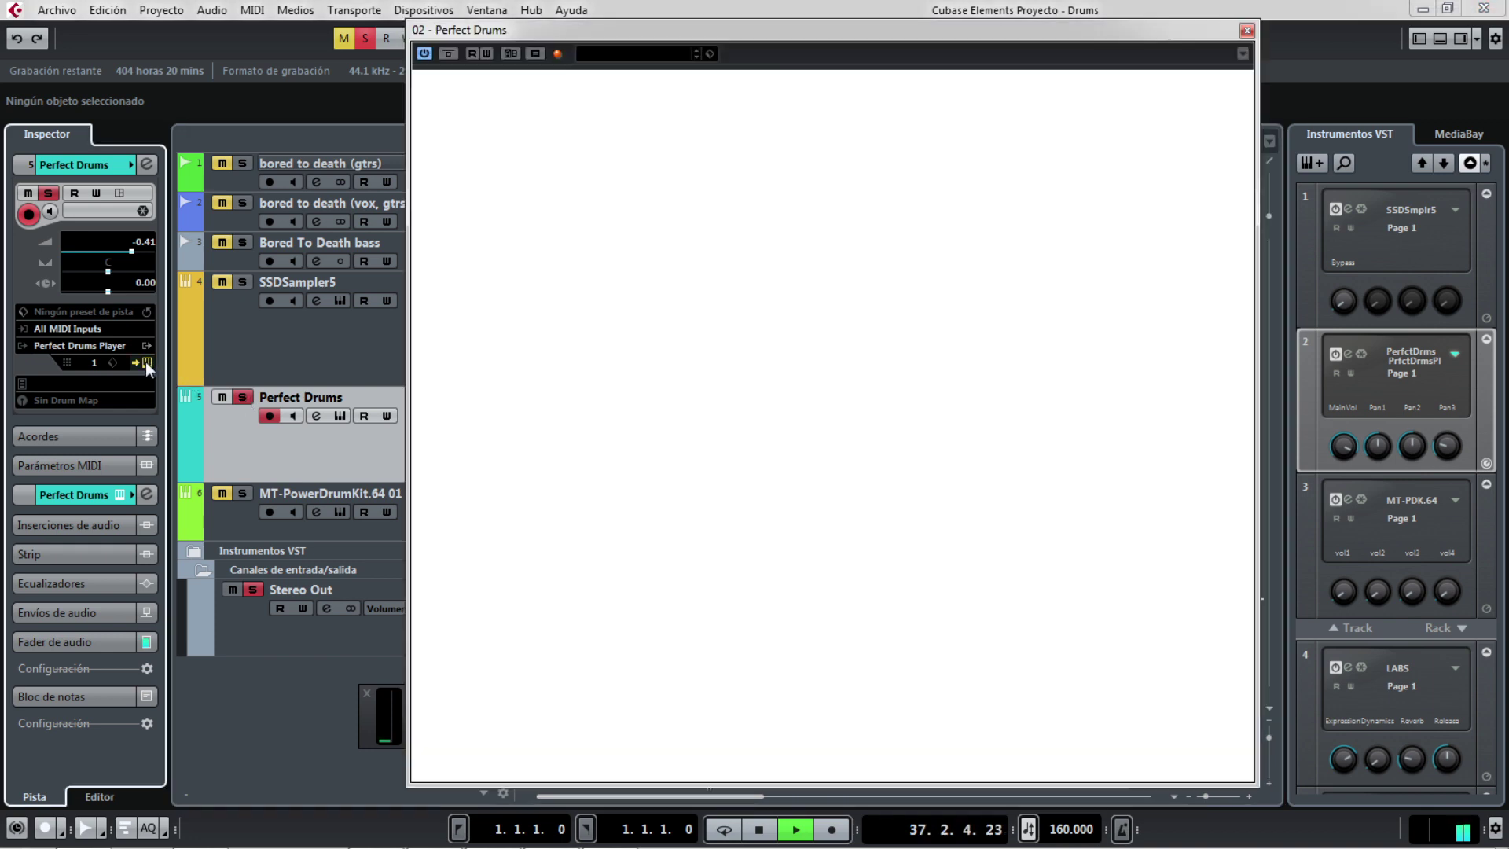
click(677, 84)
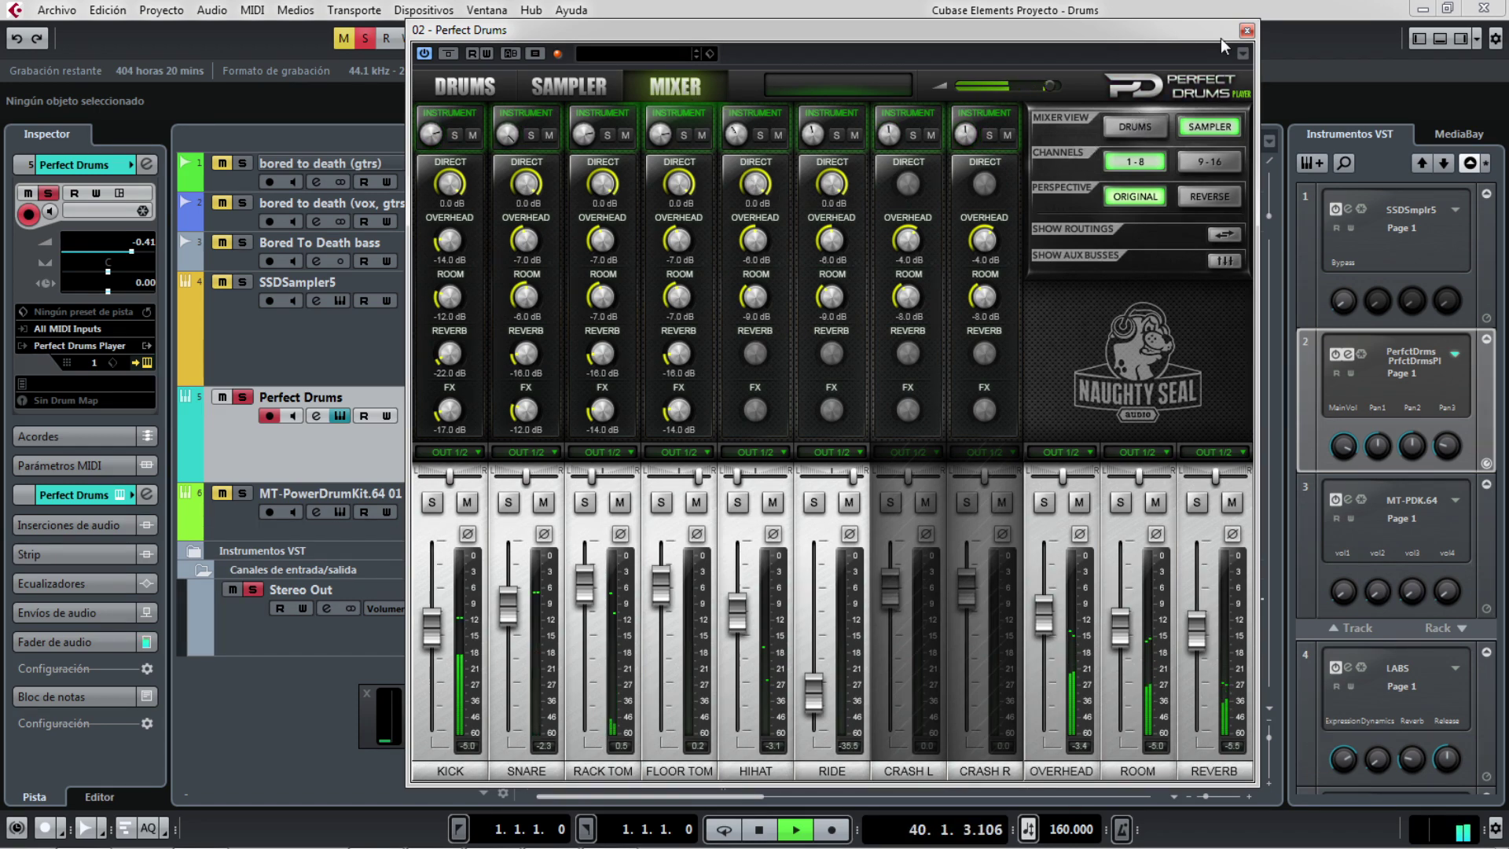
click(1247, 31)
- Turn off solo on Perfect Drums, stop playback and return the playhead to the project start
click(247, 395)
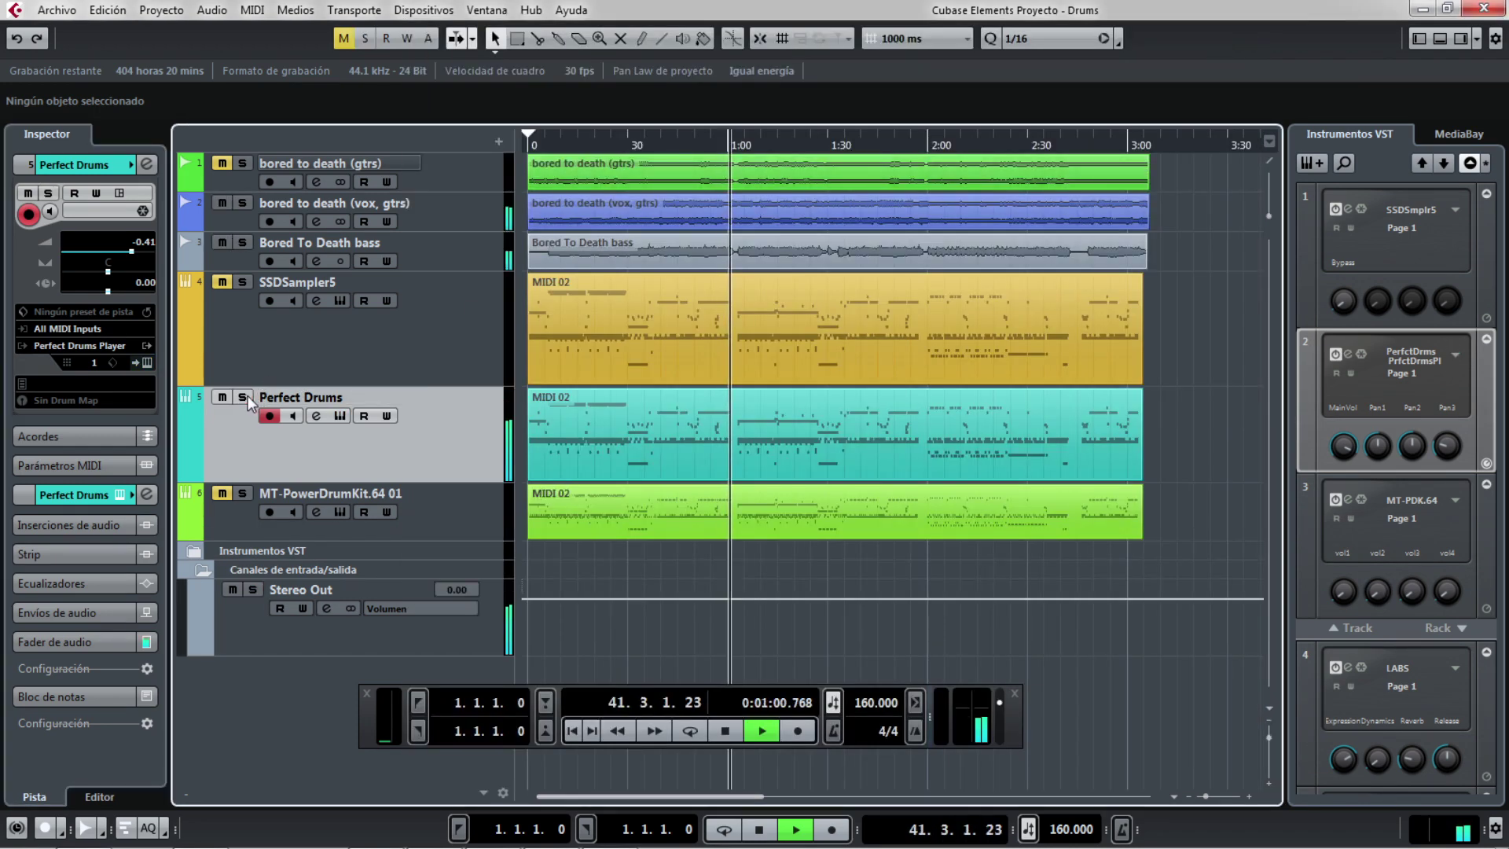
key(space)
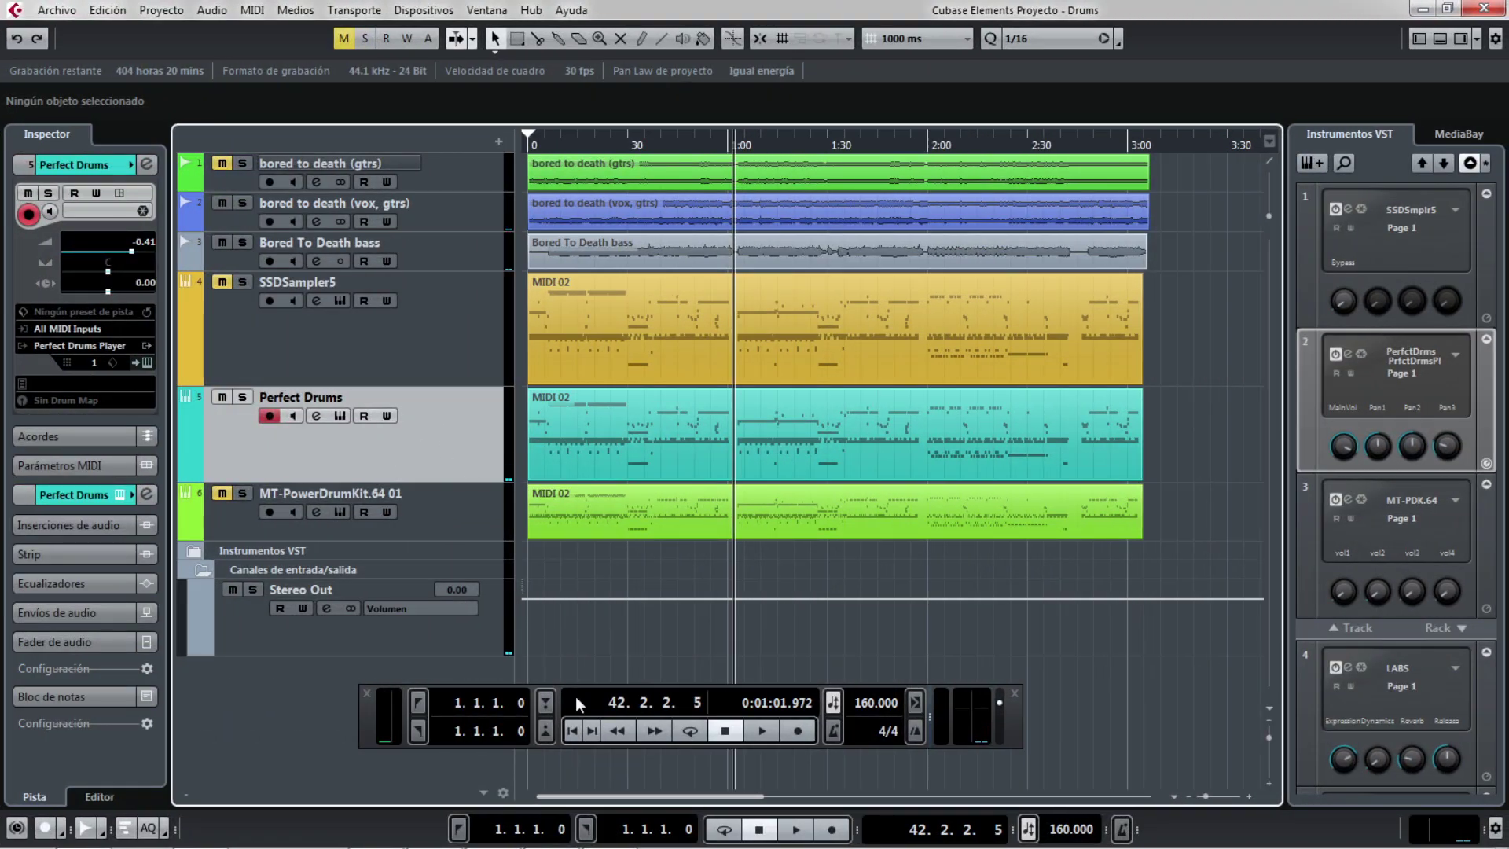
click(574, 731)
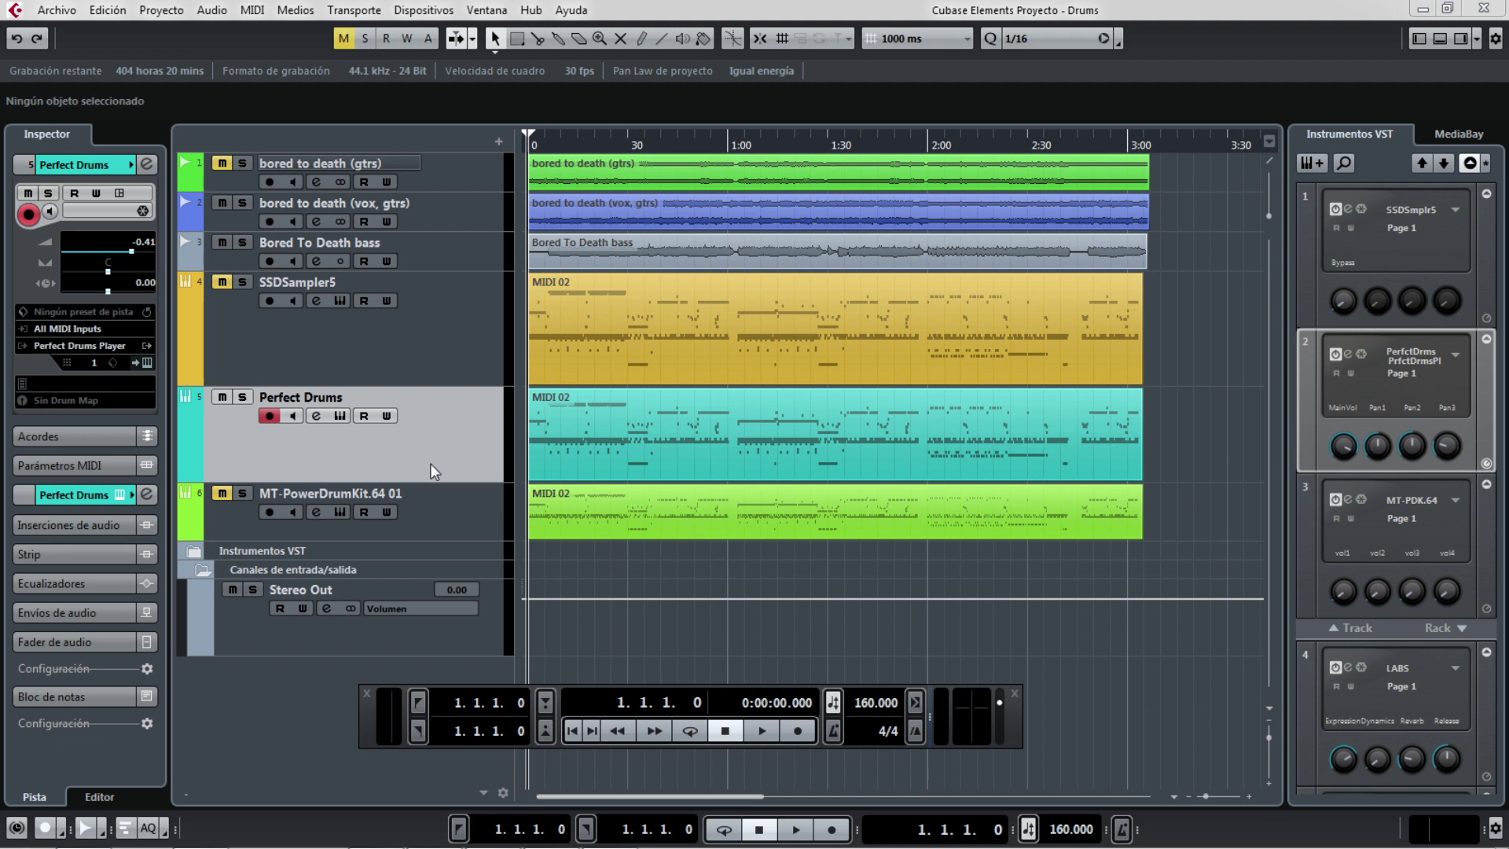
- Mute the Perfect Drums track, and unmute and select the MT-PowerDrumKit.64 01 track
click(440, 506)
click(224, 397)
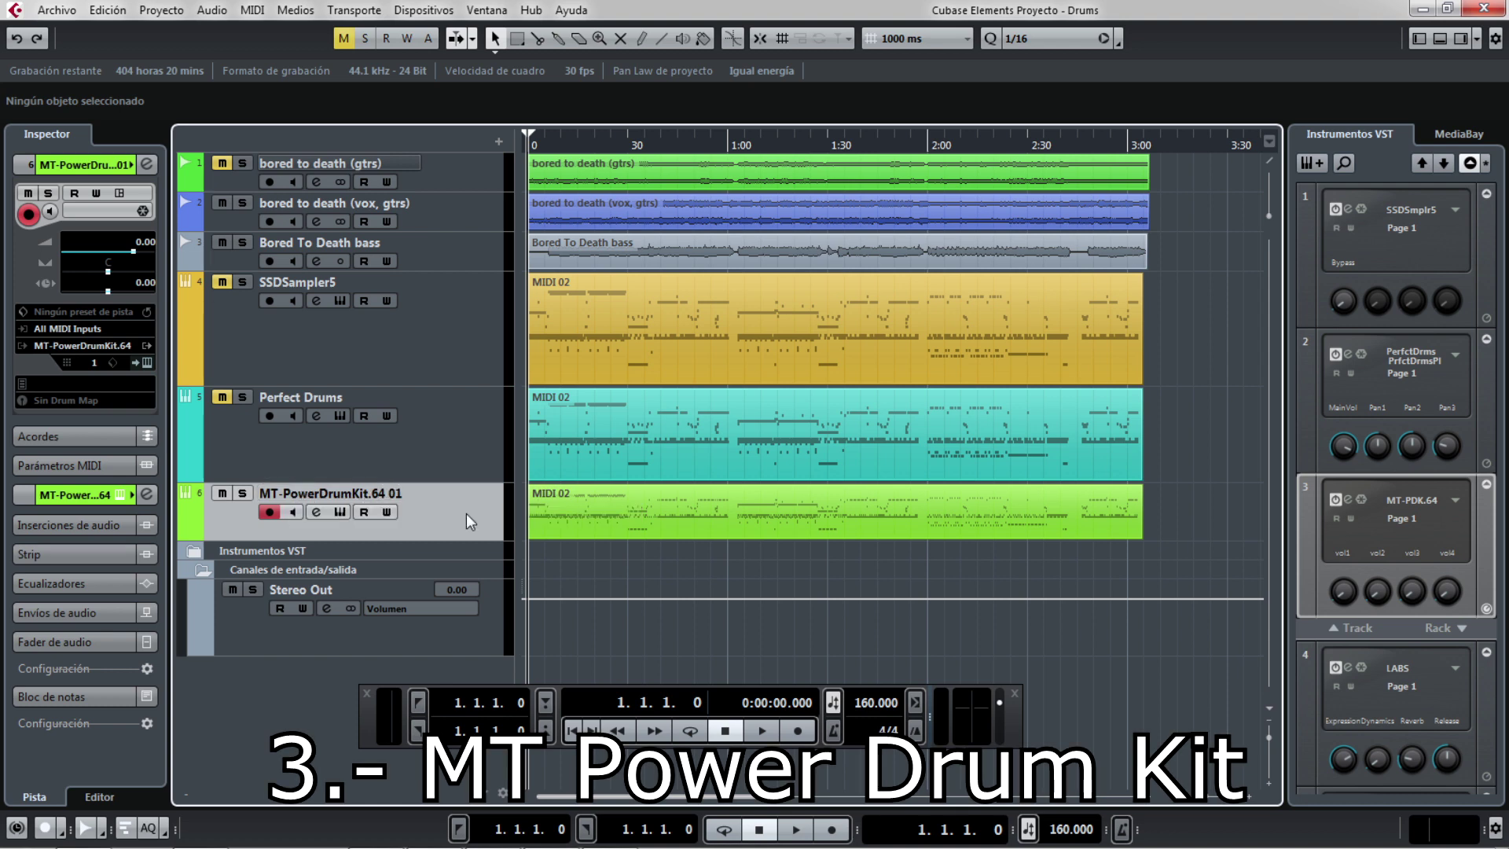
- Look at the MT-PowerDrumKit drum kit and its mixer channels from kick to master, including the output assignments
click(147, 363)
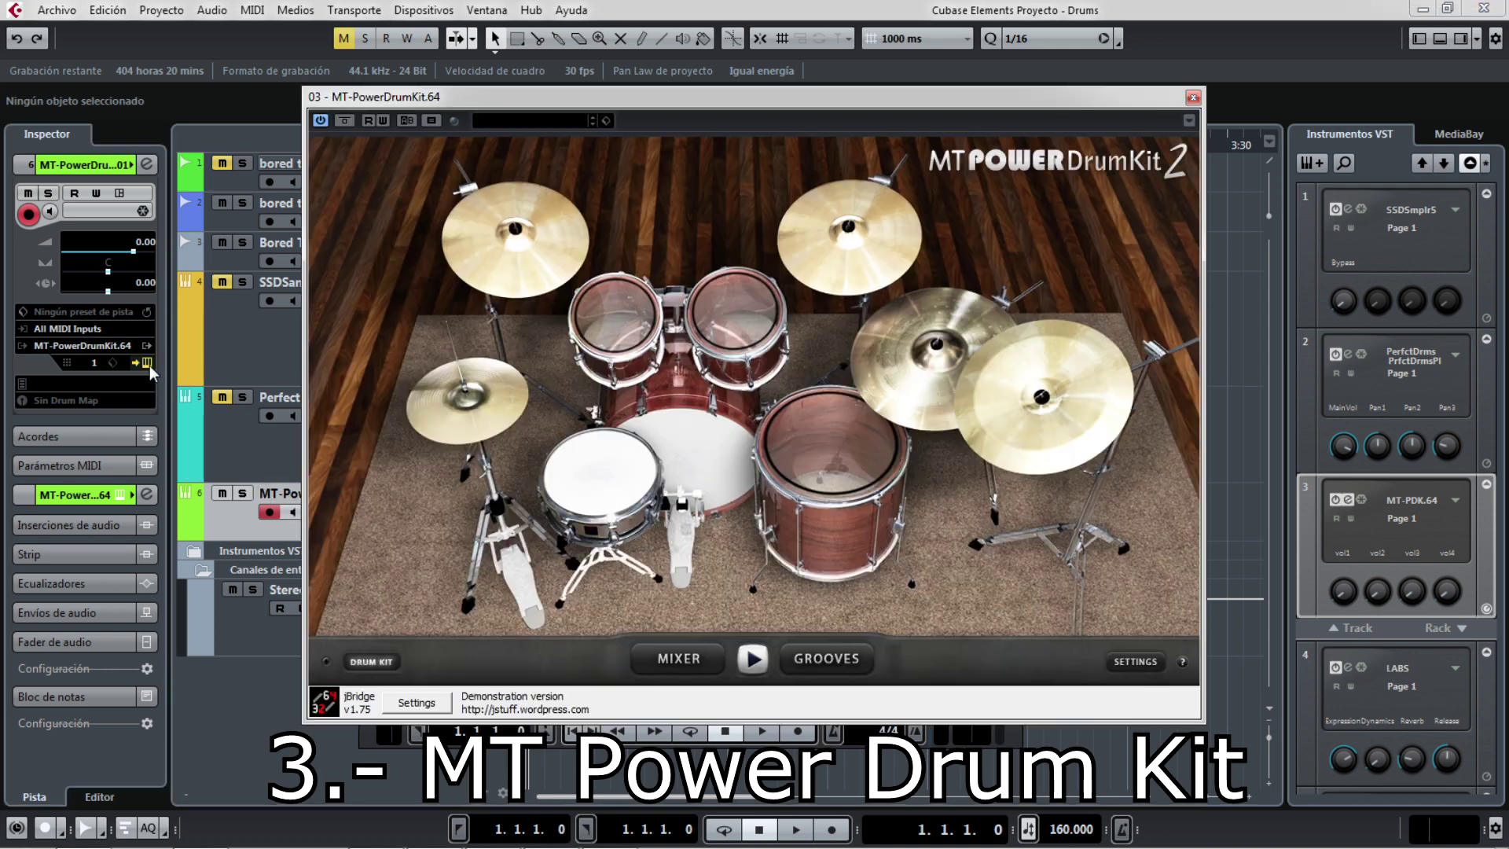
click(673, 657)
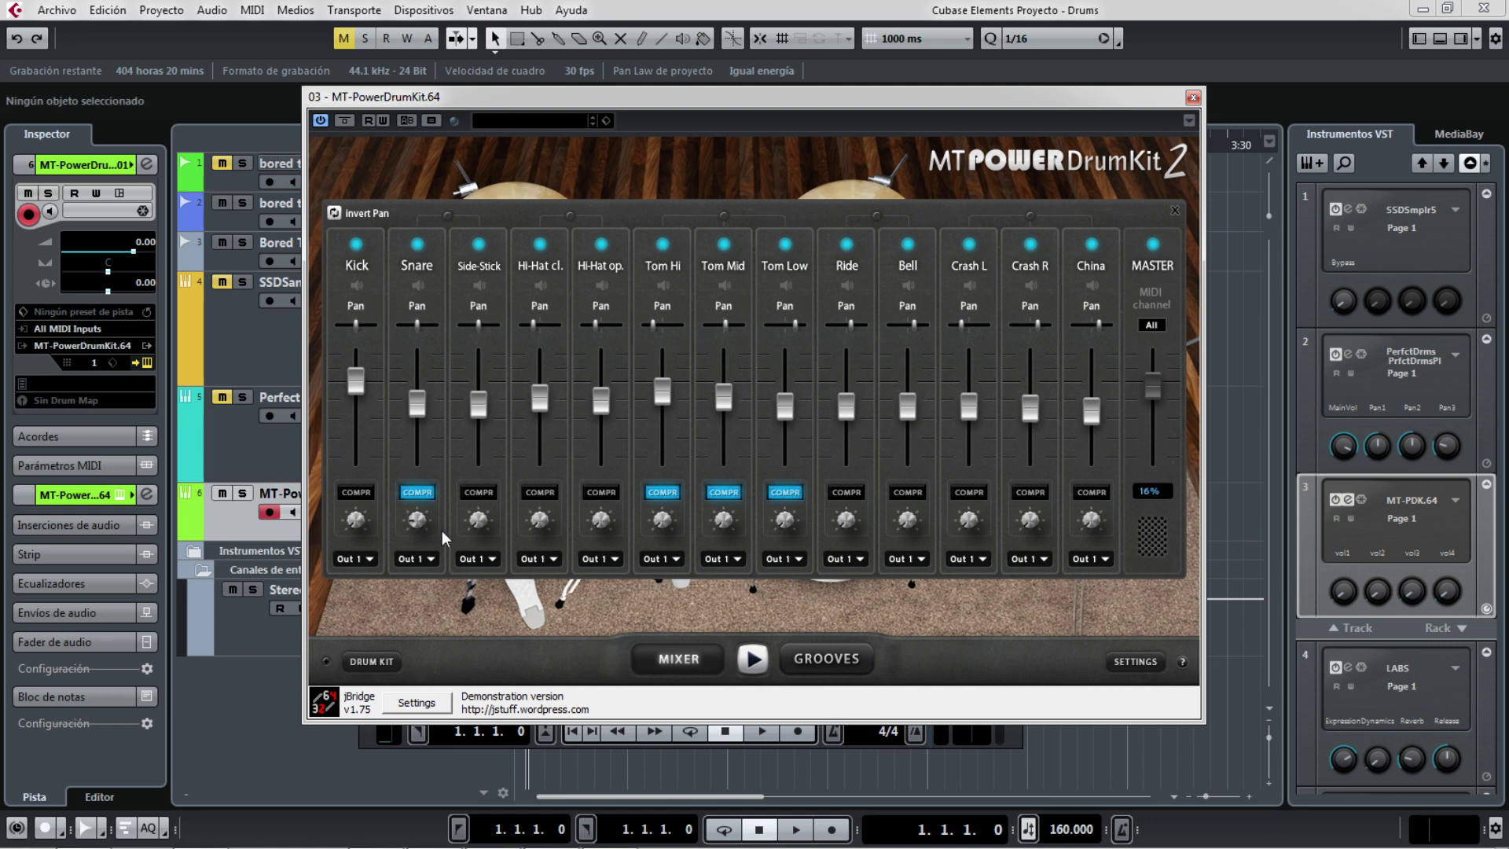
key(Escape)
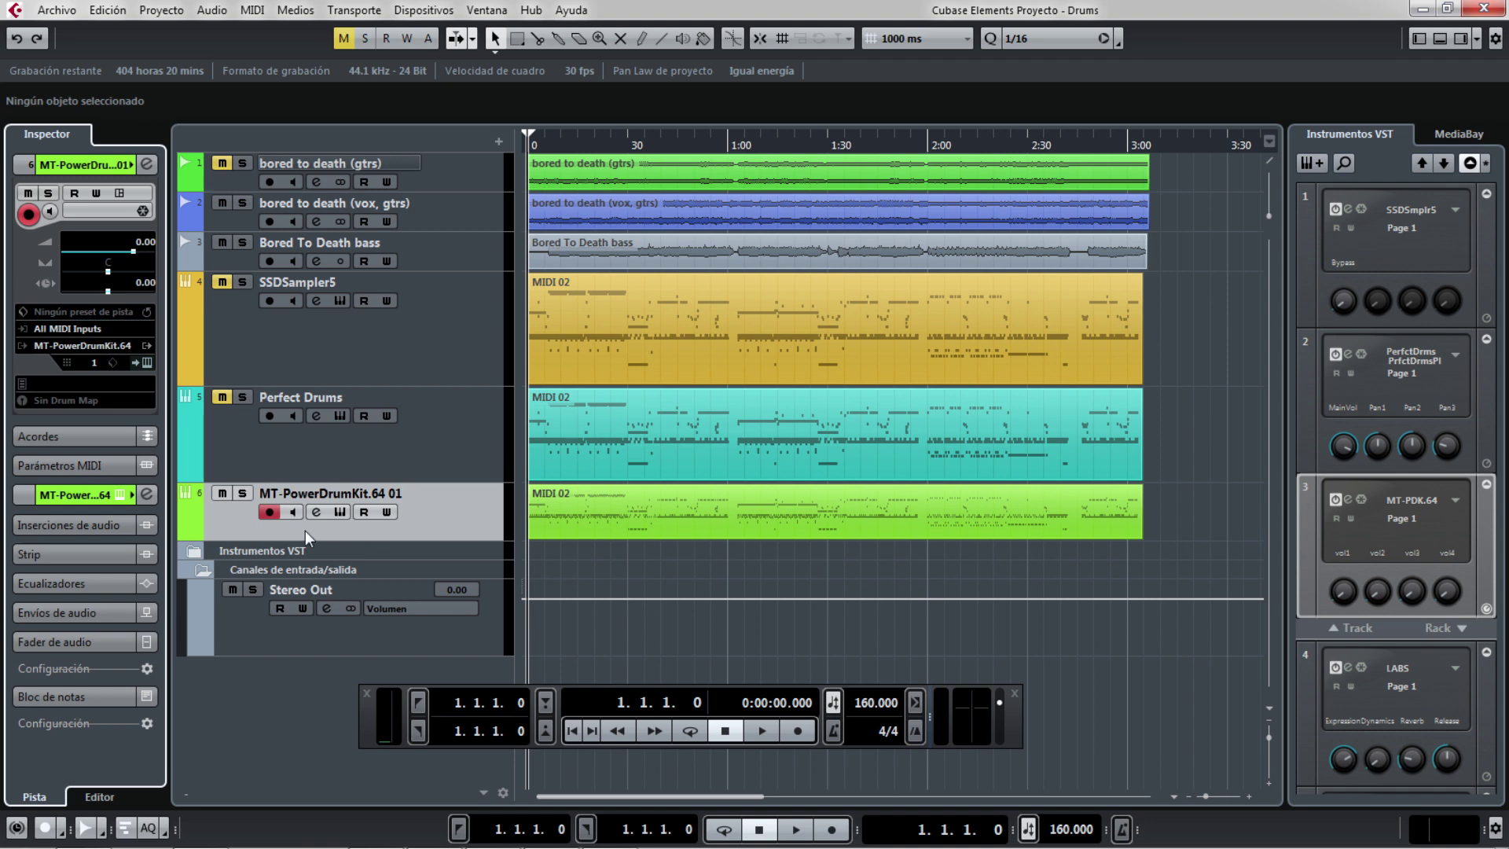
click(141, 362)
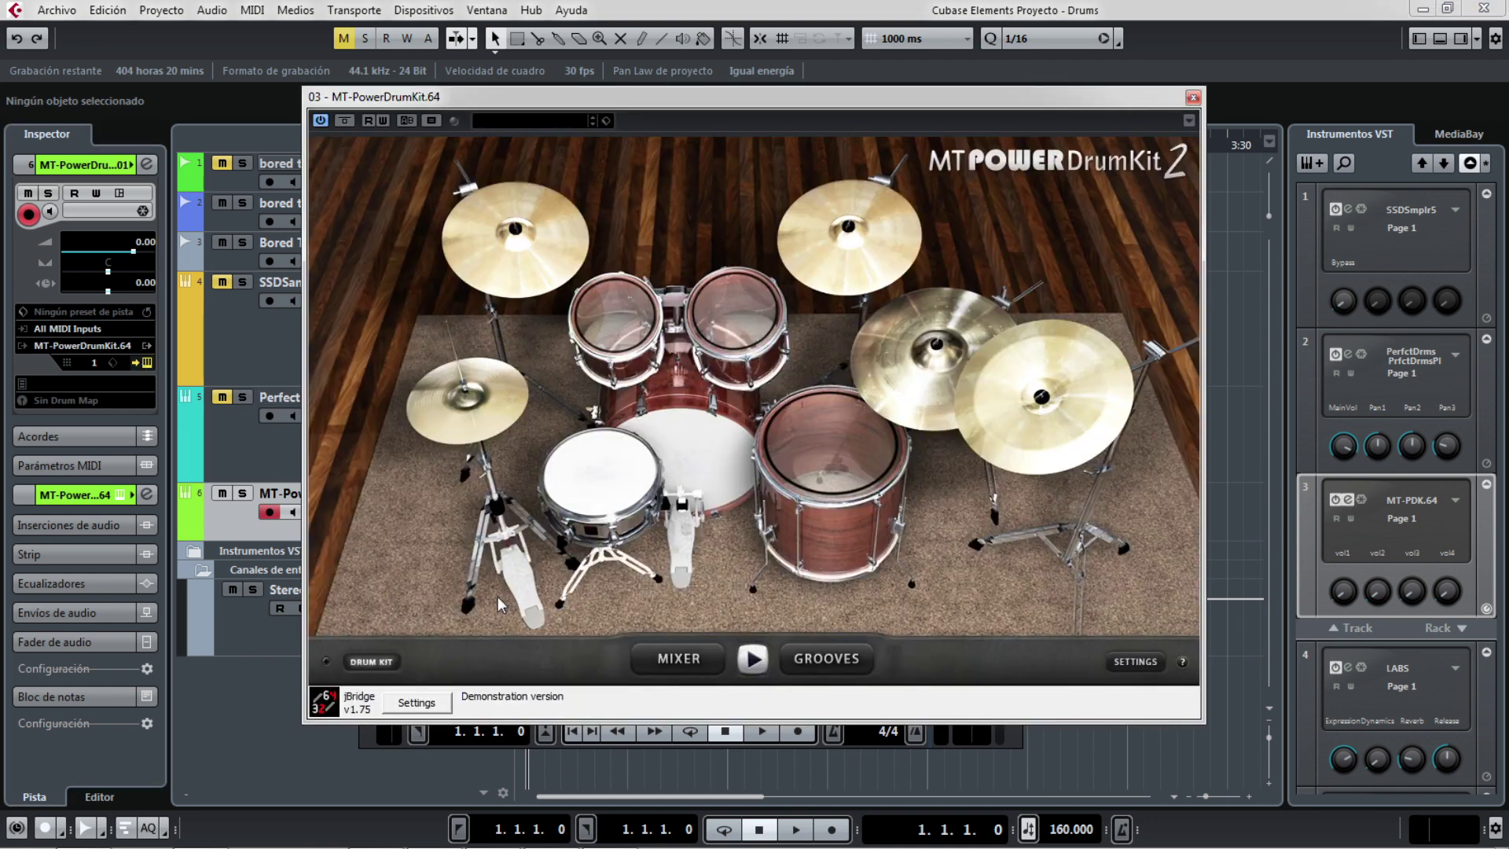
click(648, 664)
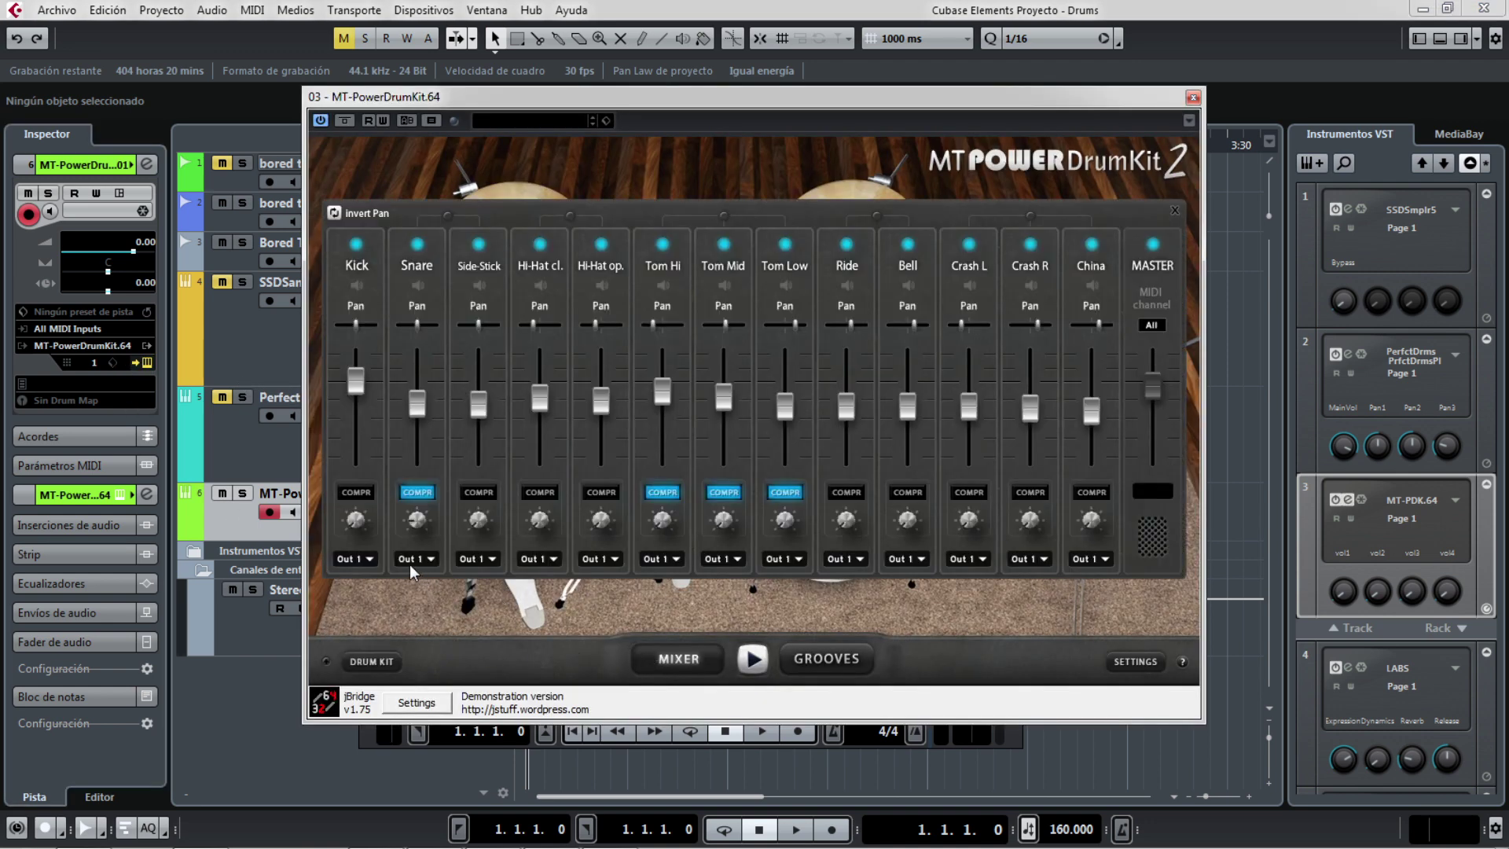
click(1193, 98)
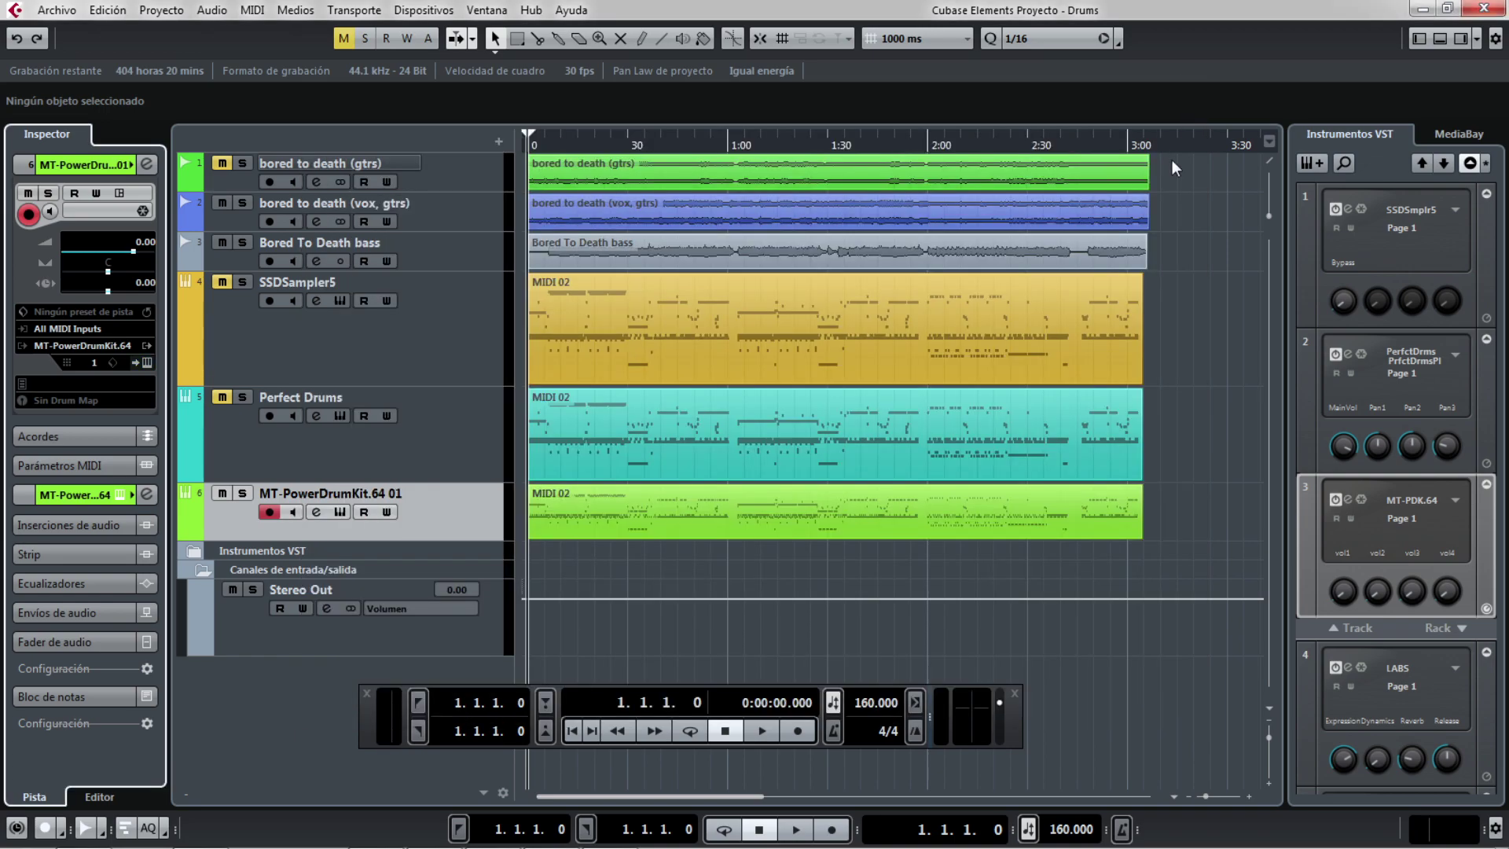
- Compare the project's MixConsole channels and inserts with the MT-PowerDrumKit instrument's own mixer, and reopen the instrument
key(F3)
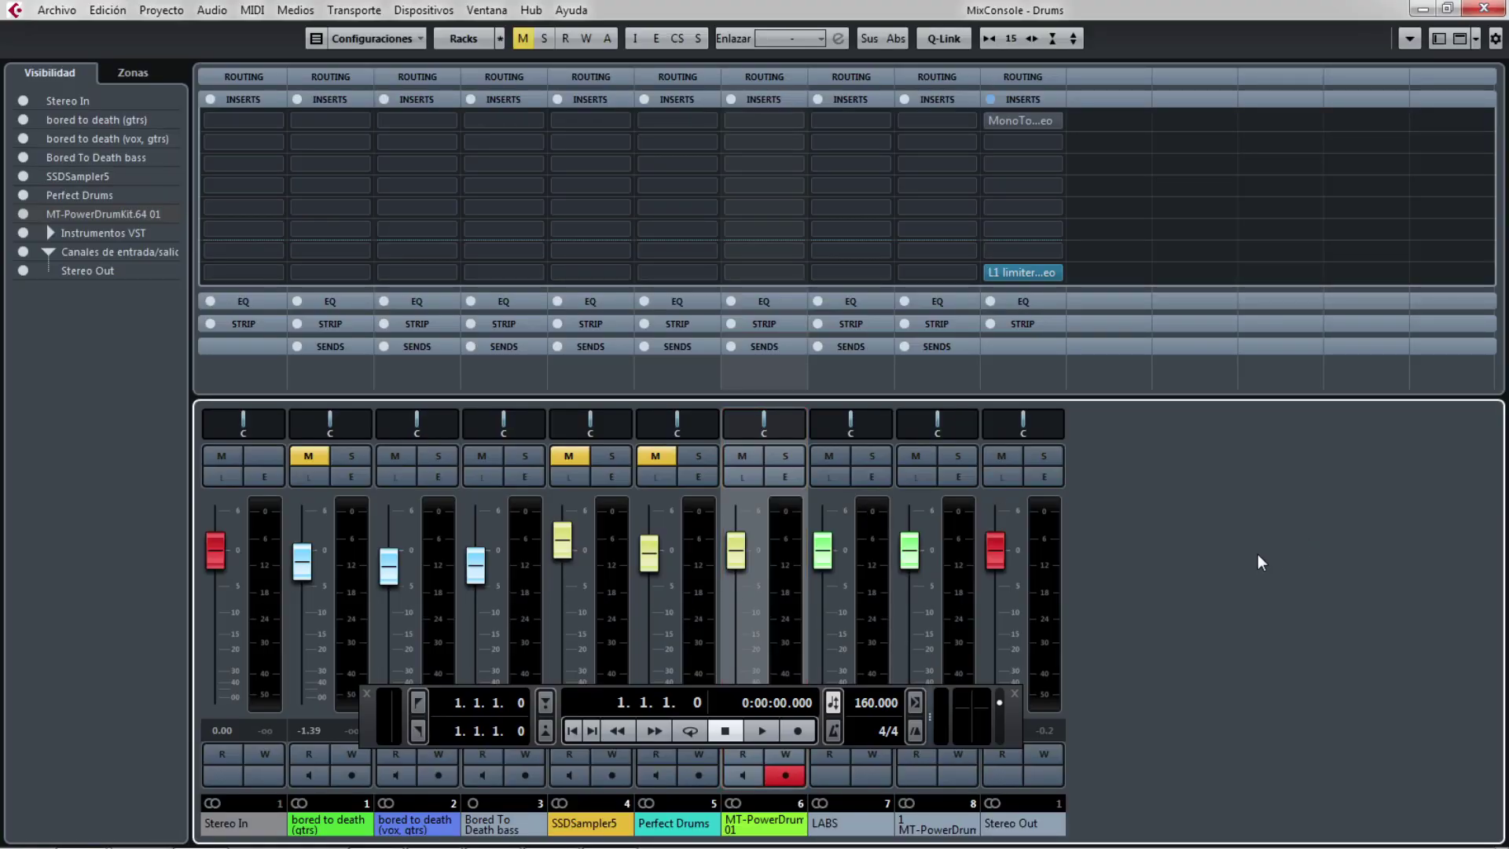
key(F3)
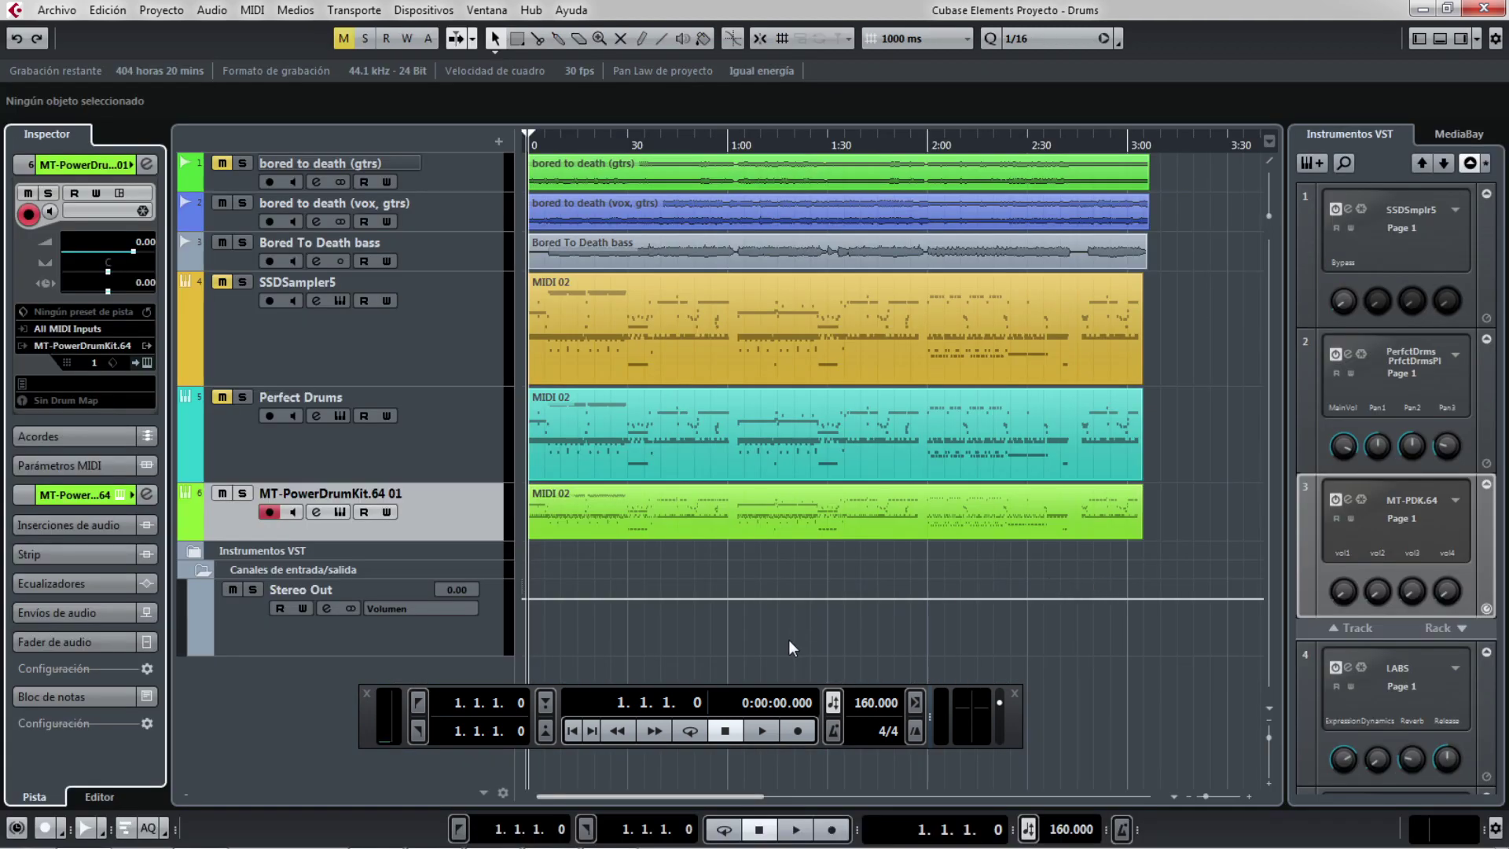
click(339, 512)
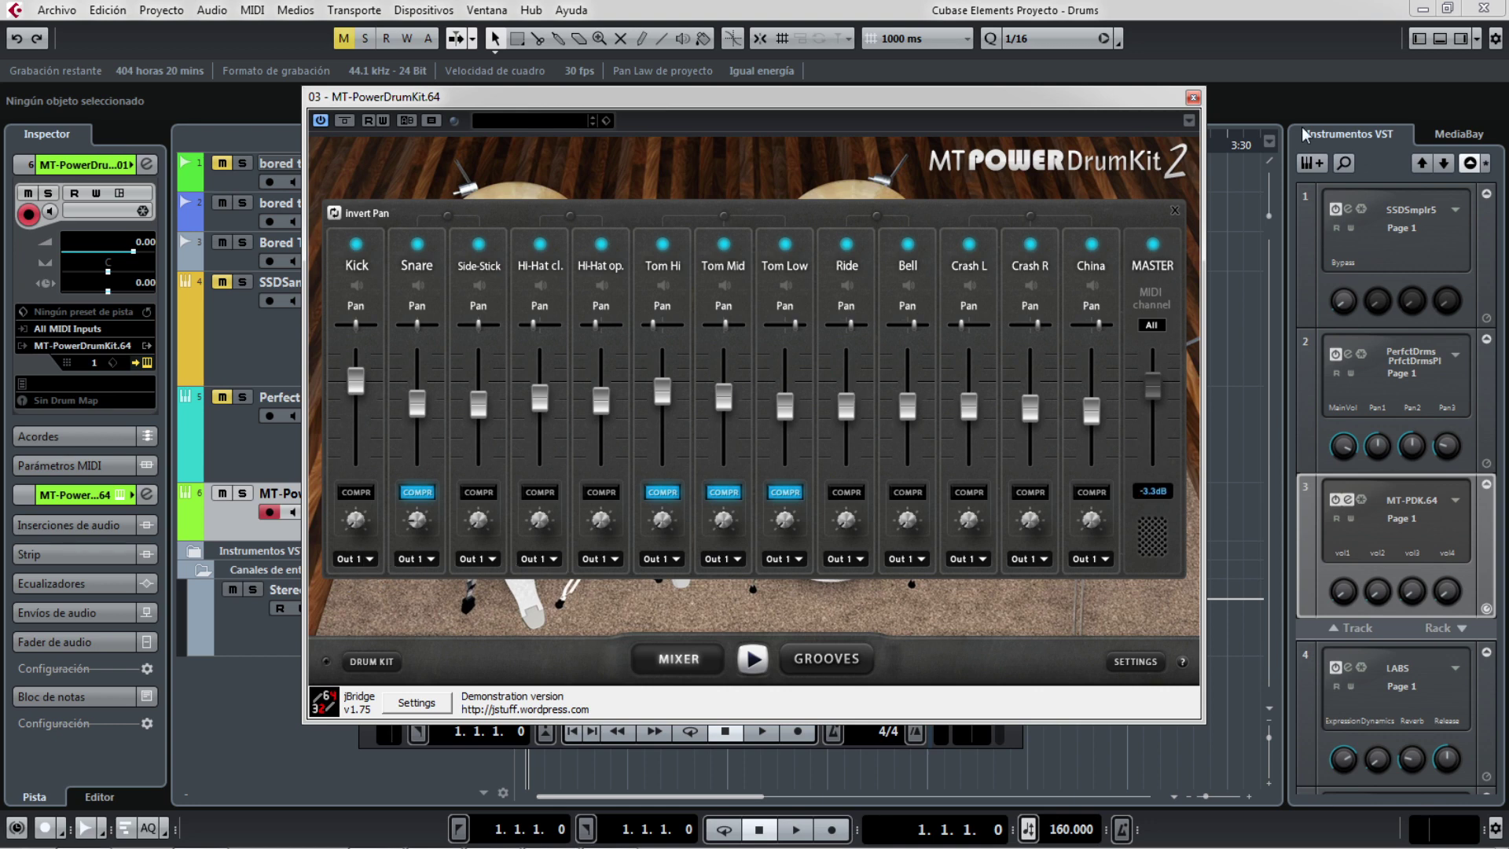
click(1193, 97)
key(F3)
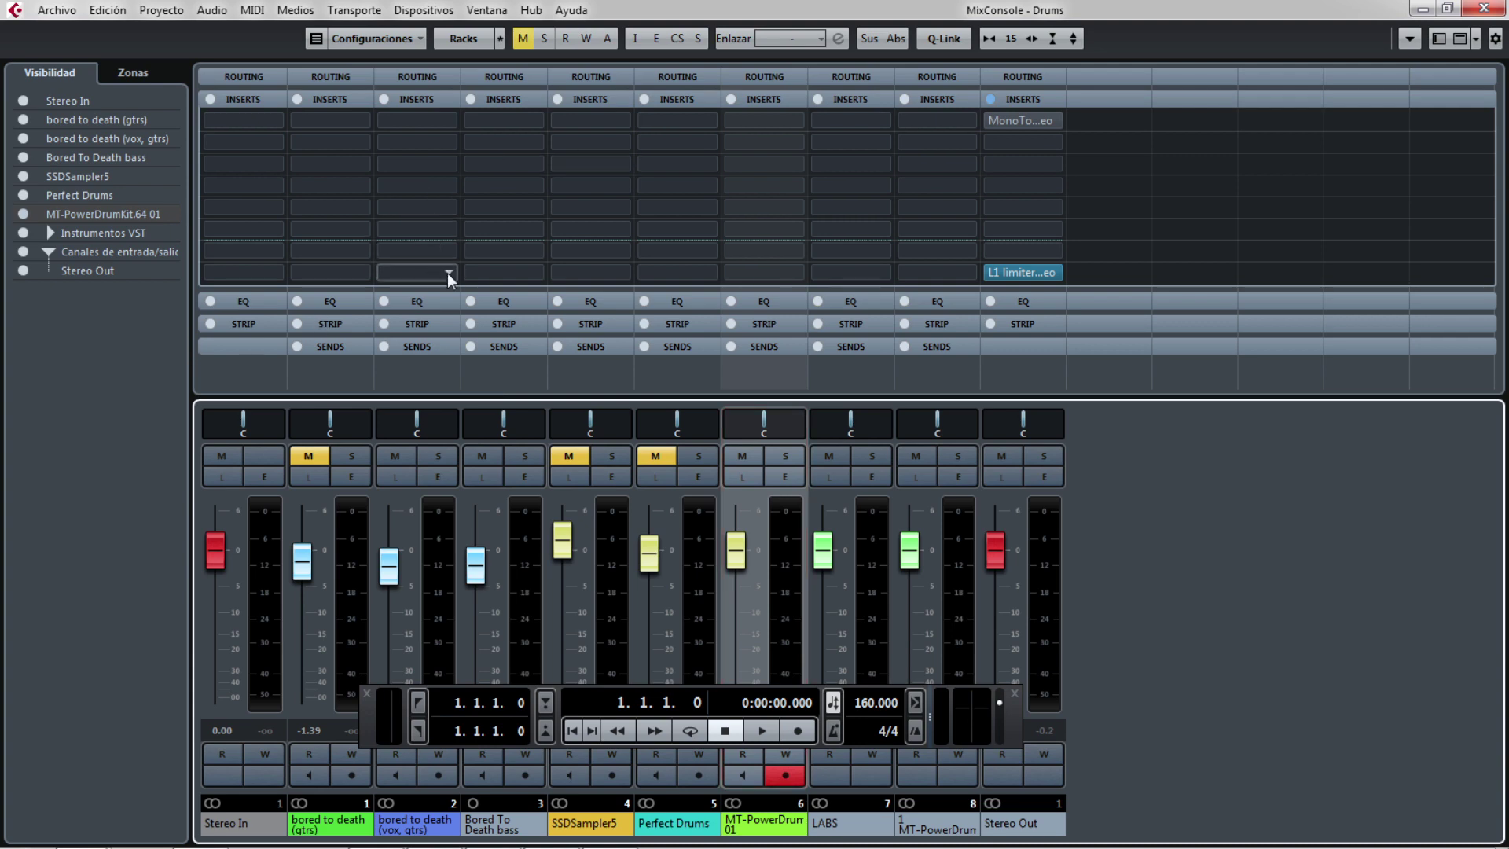
key(F3)
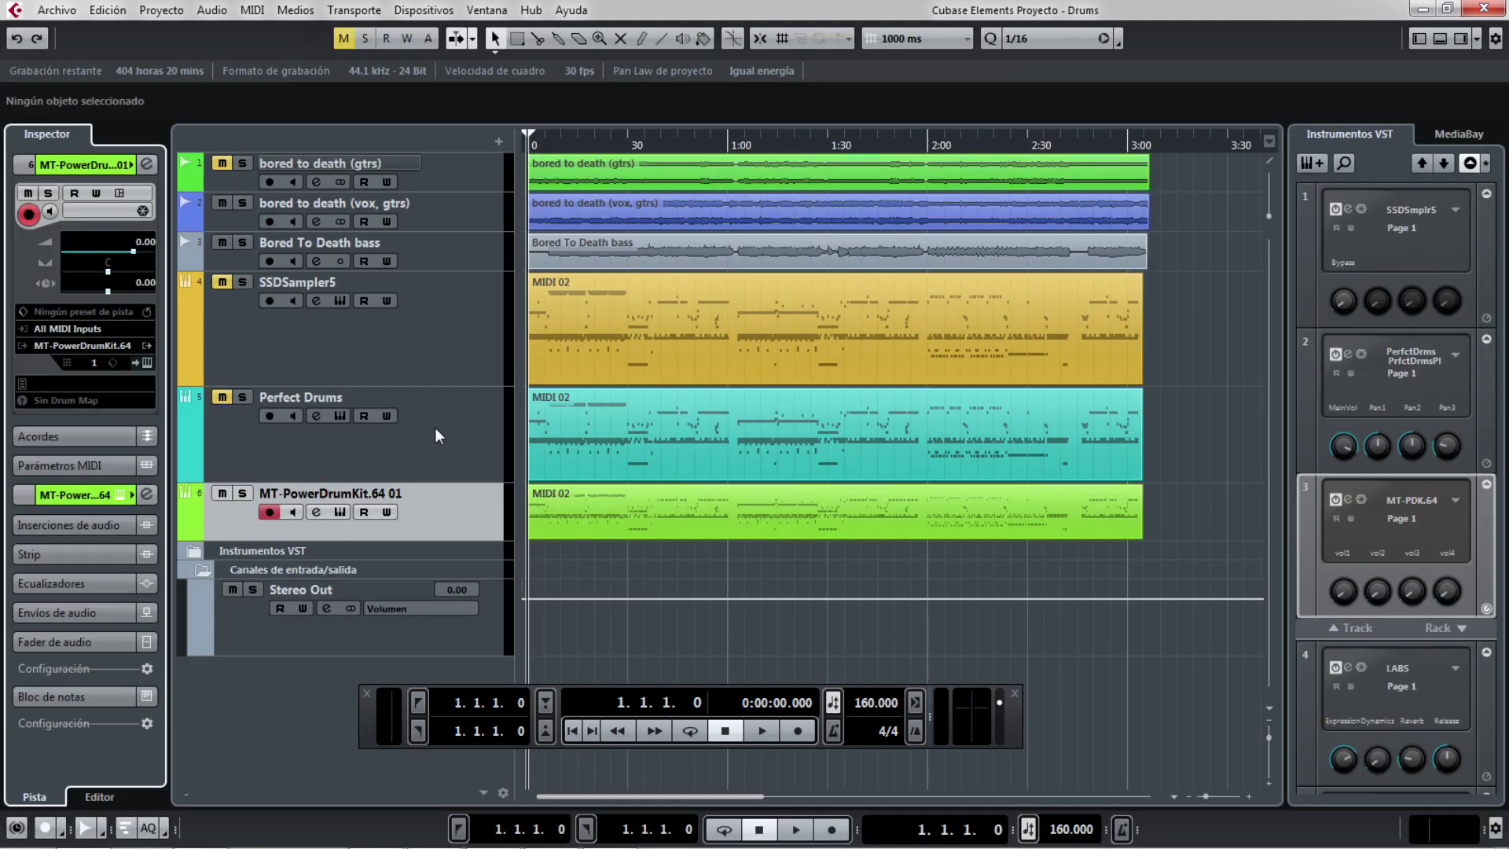
click(146, 362)
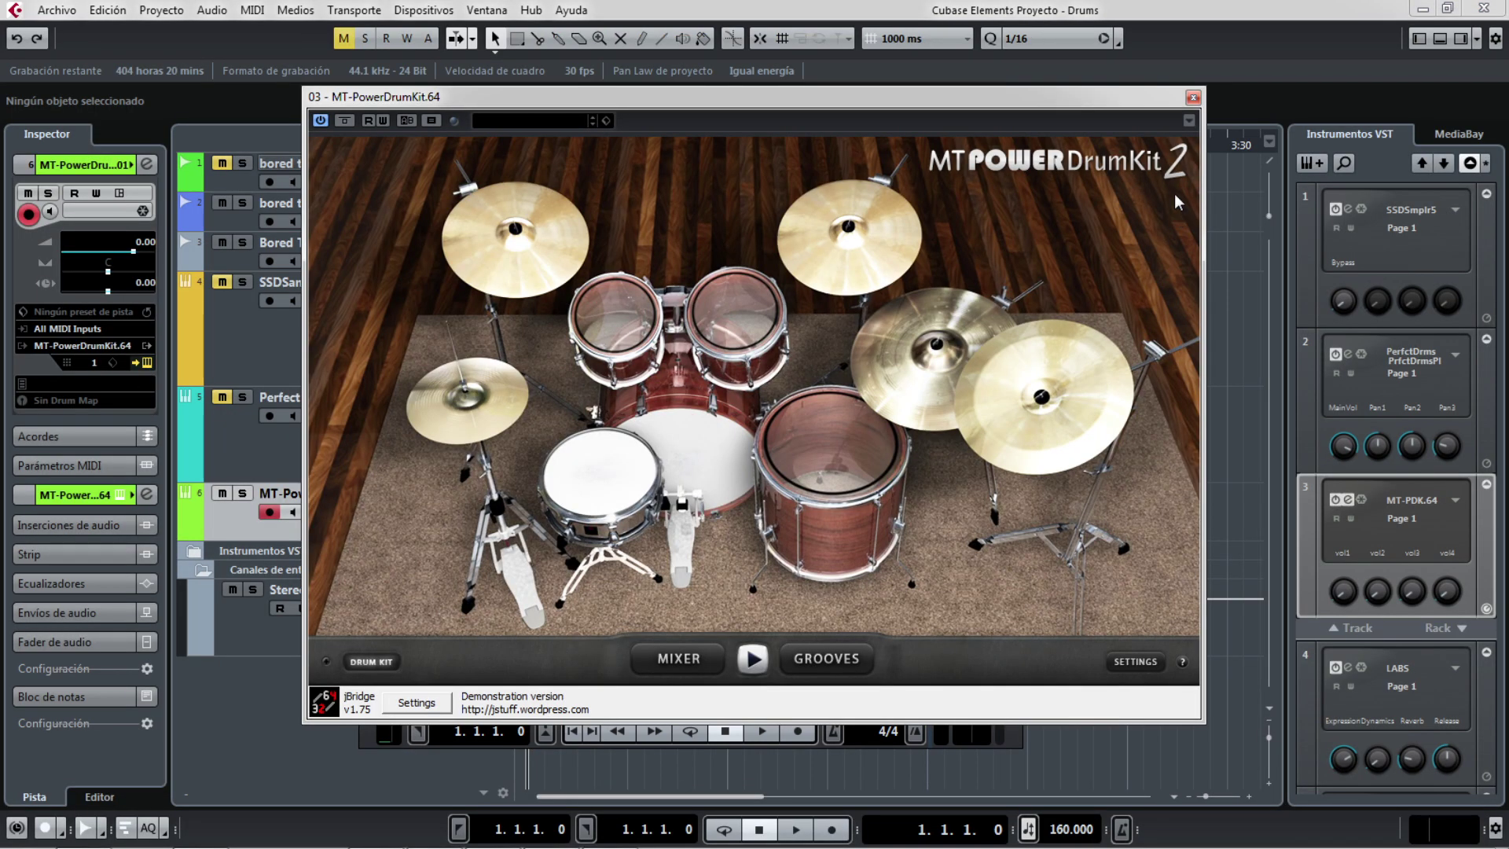
- Close the instrument window, play the song, and briefly solo the MT-PowerDrumKit.64 01 track against the full mix
click(1193, 98)
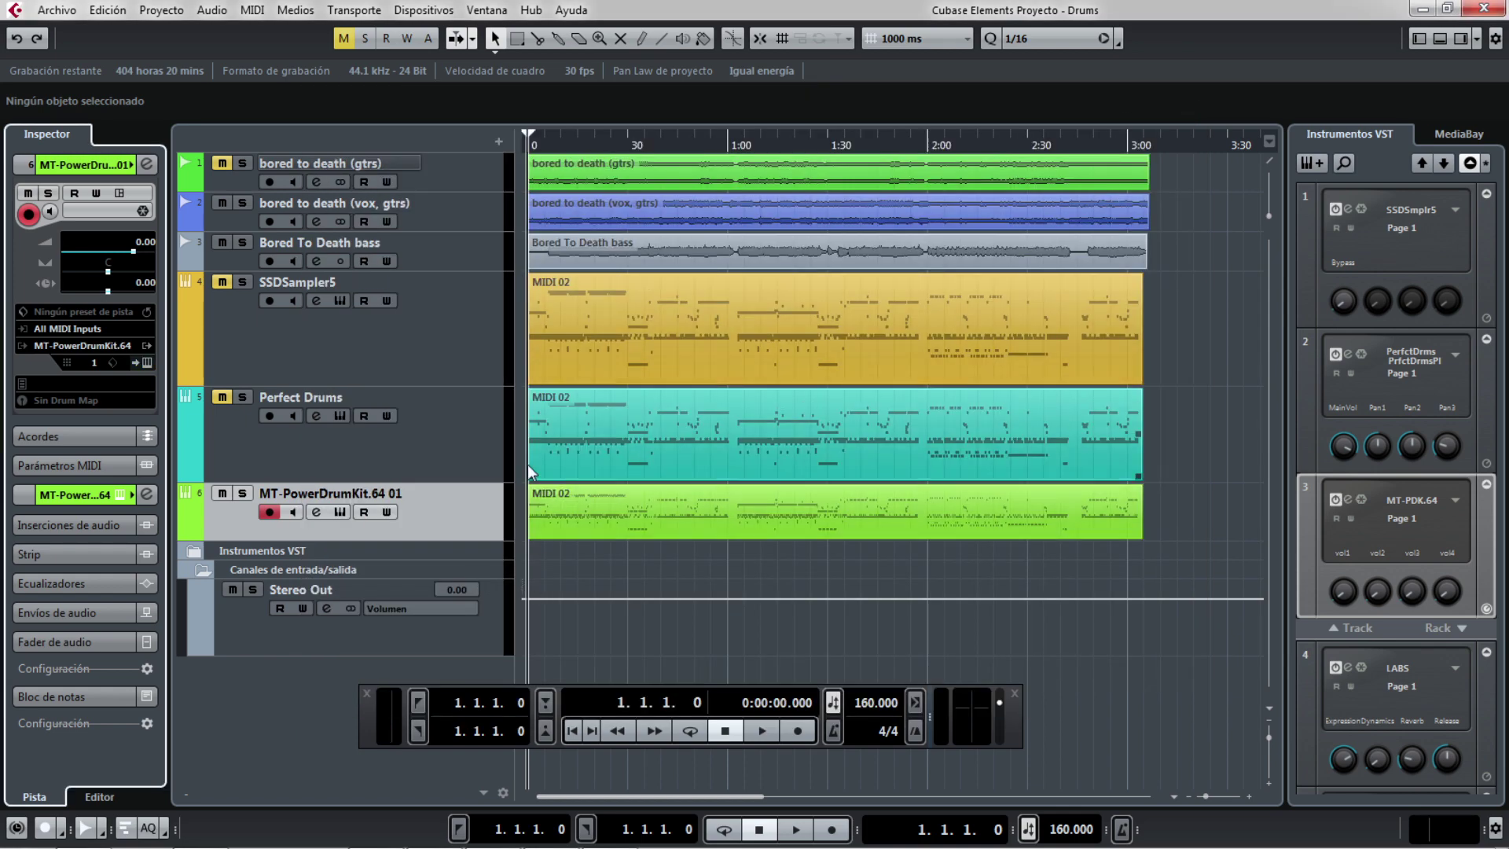
key(space)
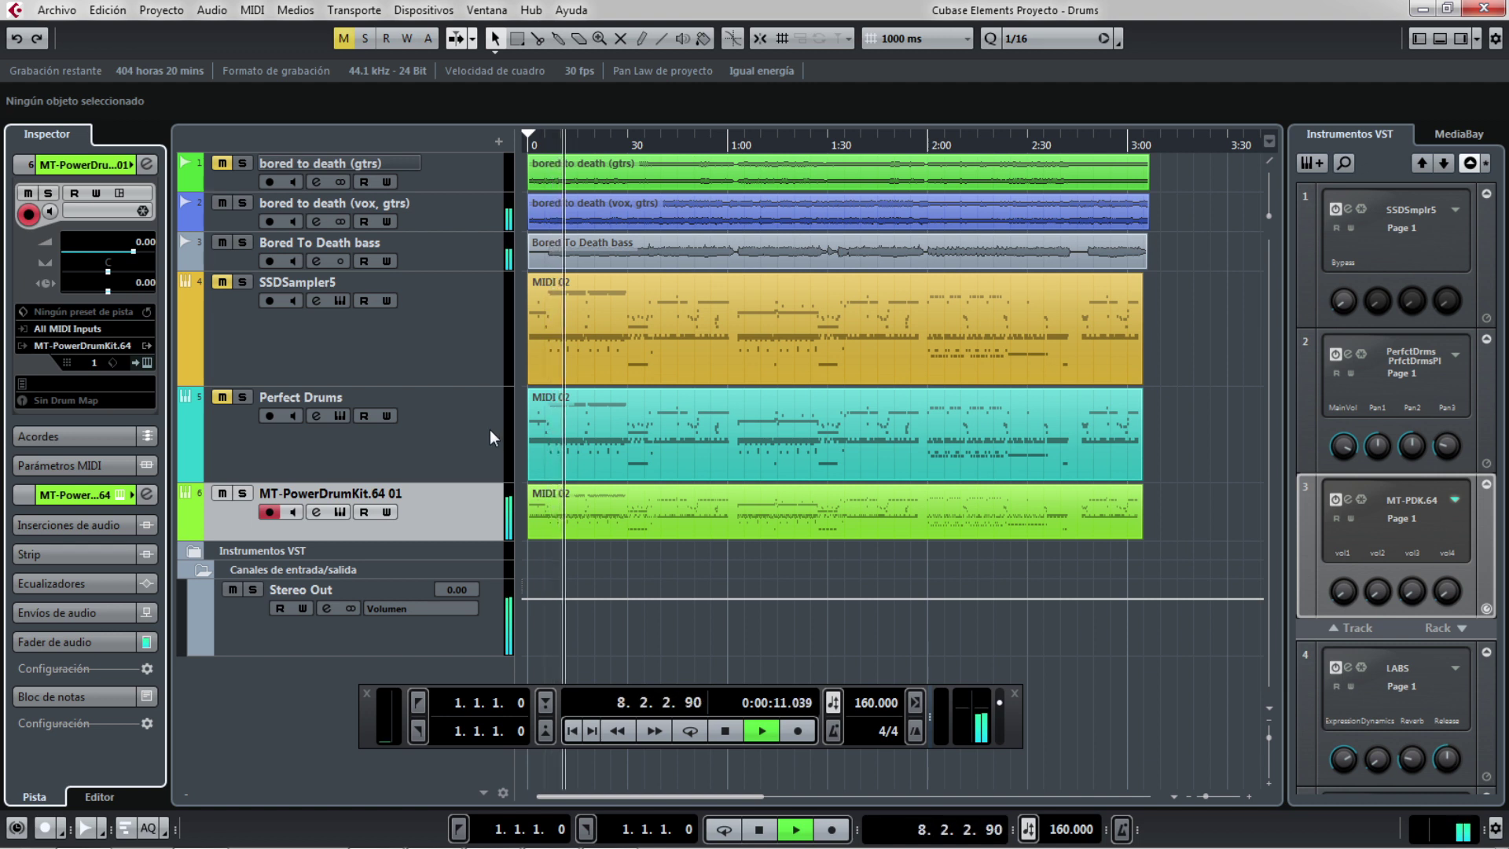
click(244, 496)
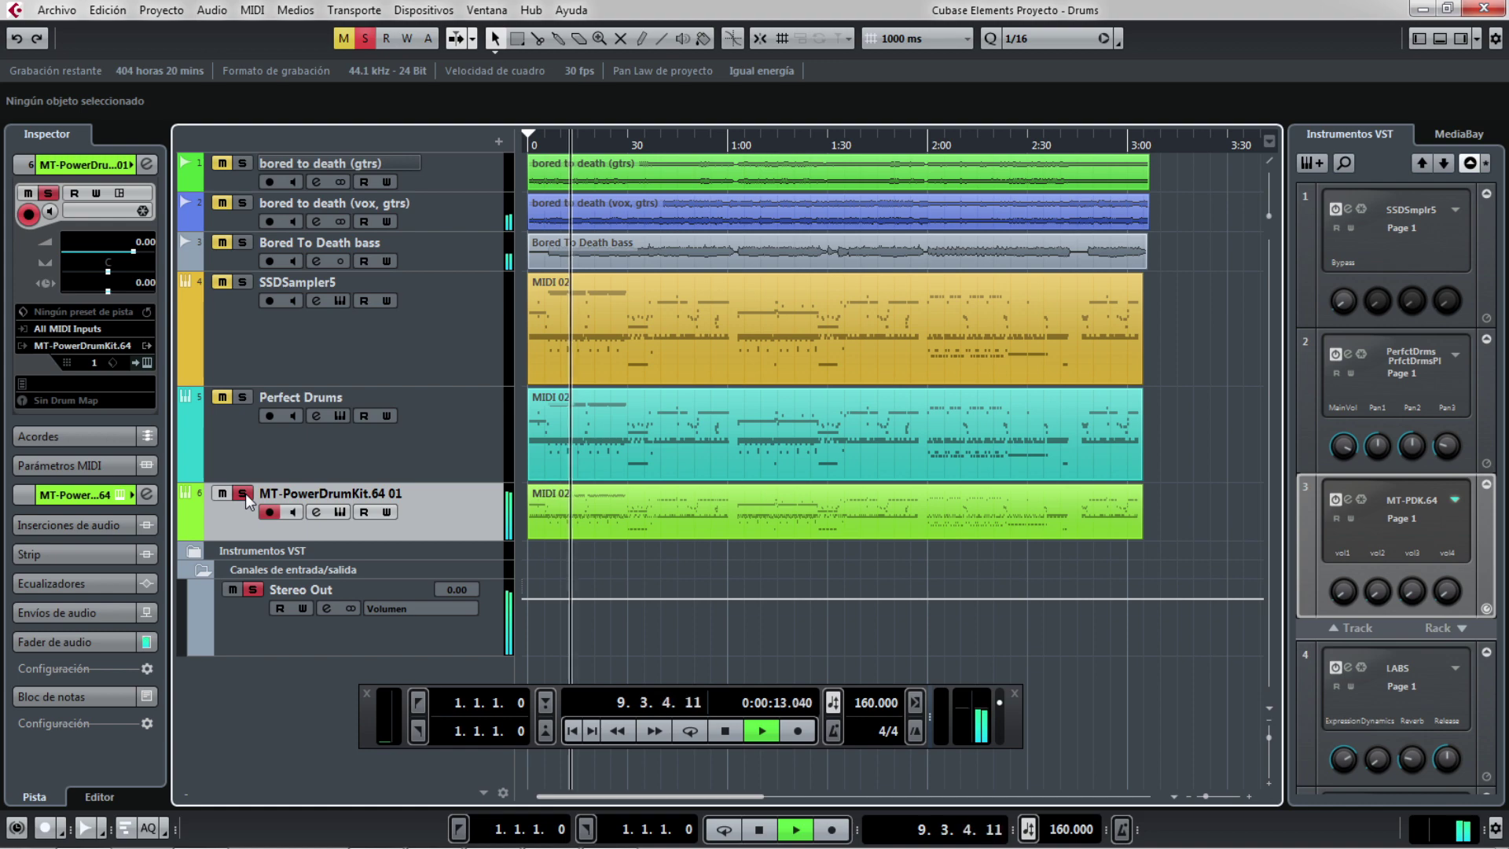
click(244, 495)
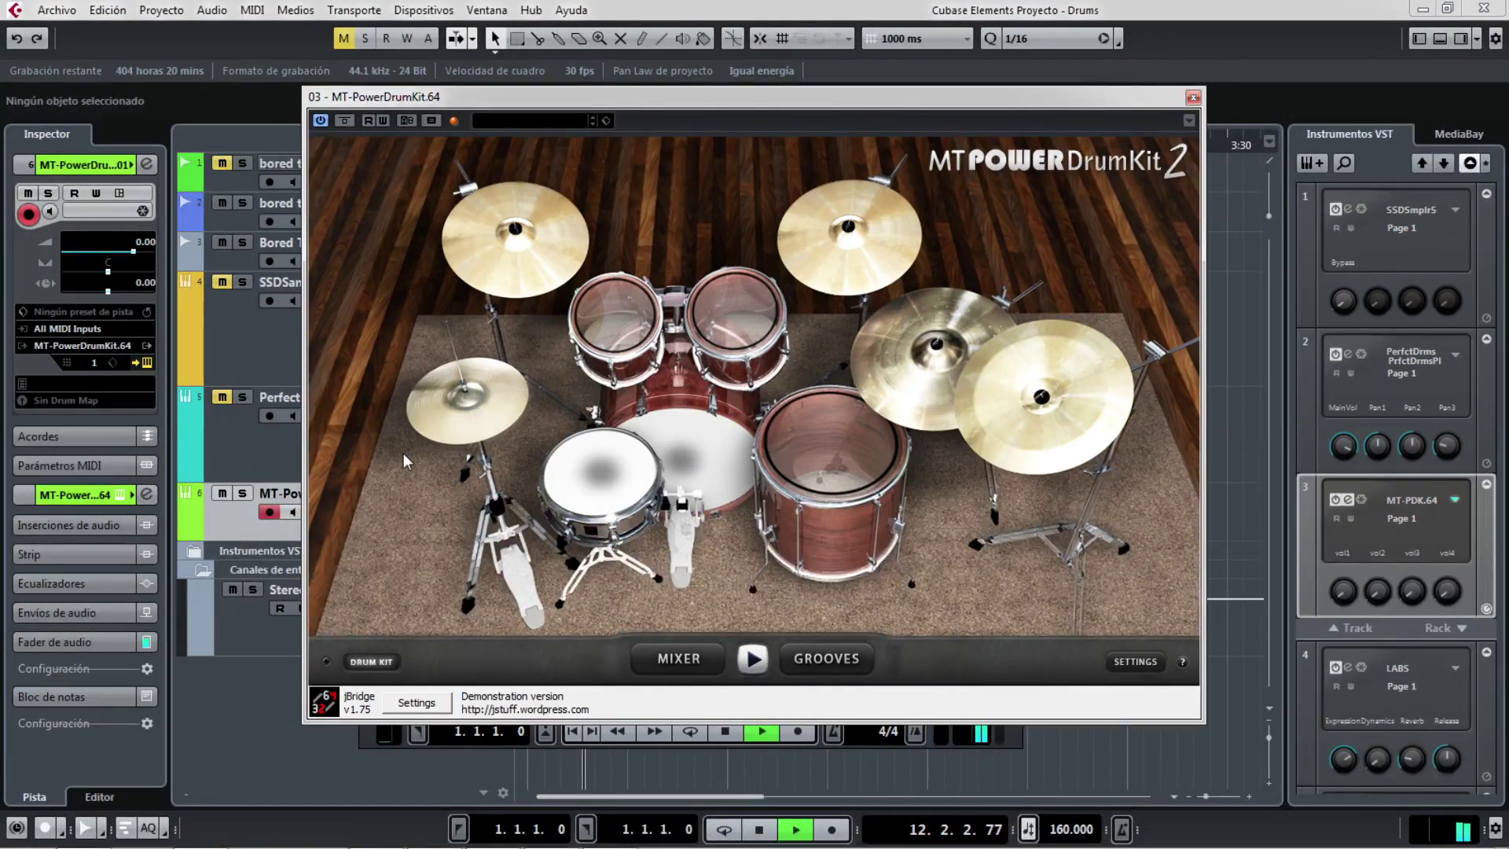
- View MT-PowerDrumKit's mixer and grooves library during playback, and close the instrument window
click(681, 659)
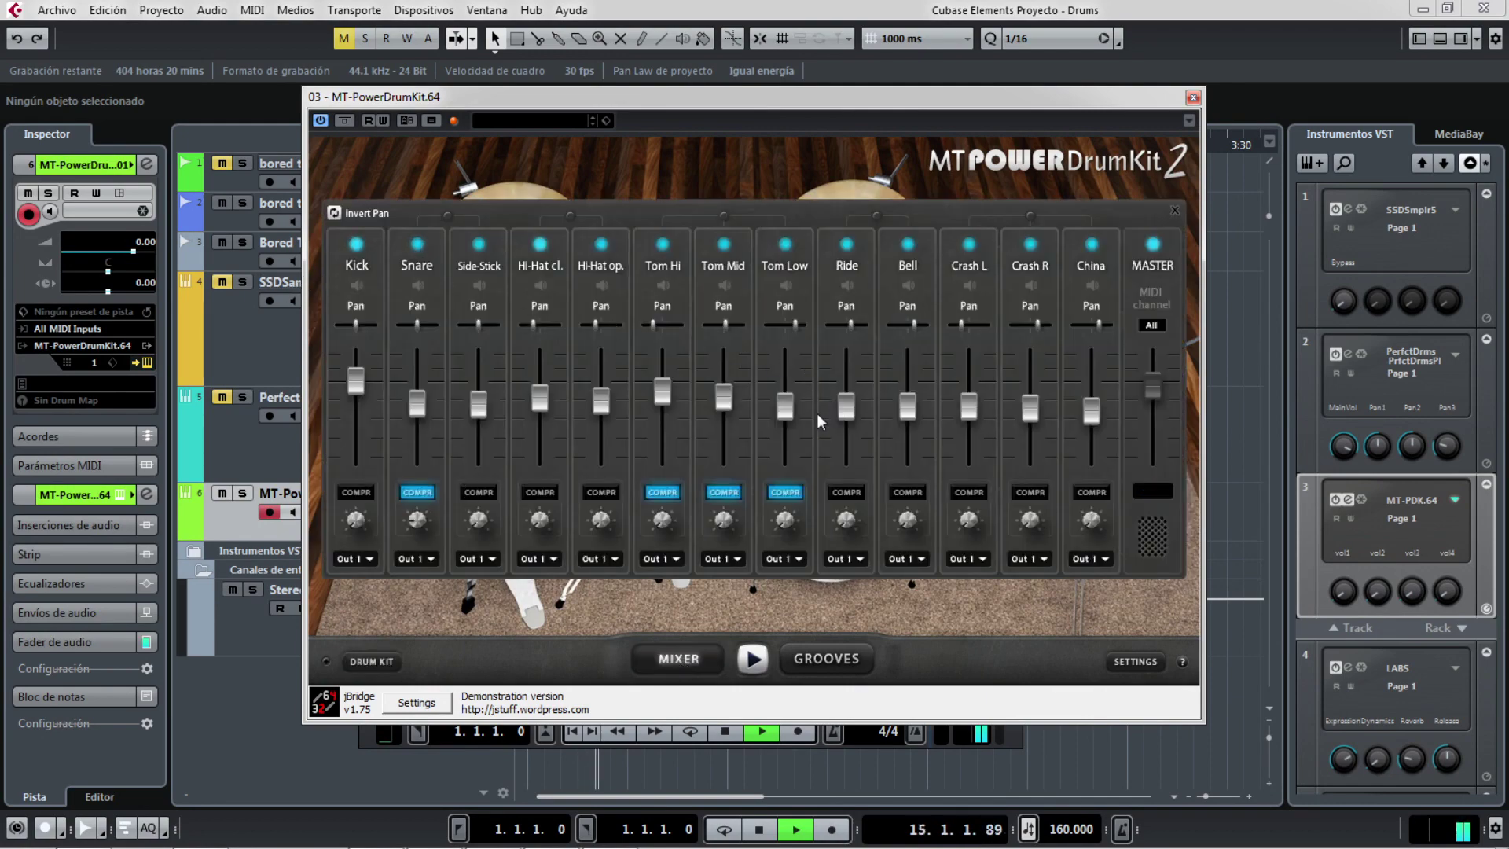
click(839, 660)
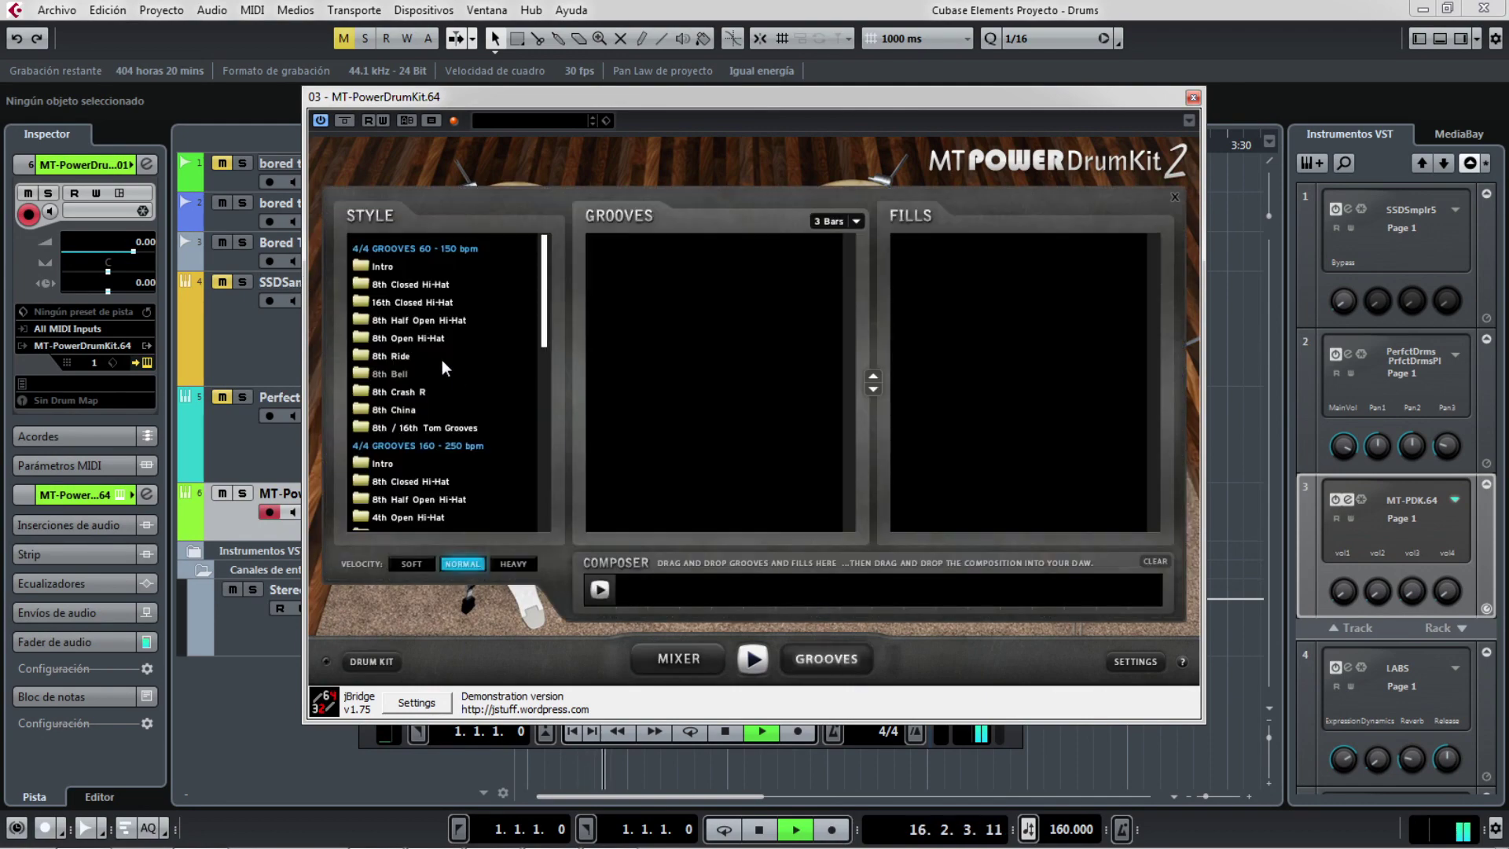
click(682, 657)
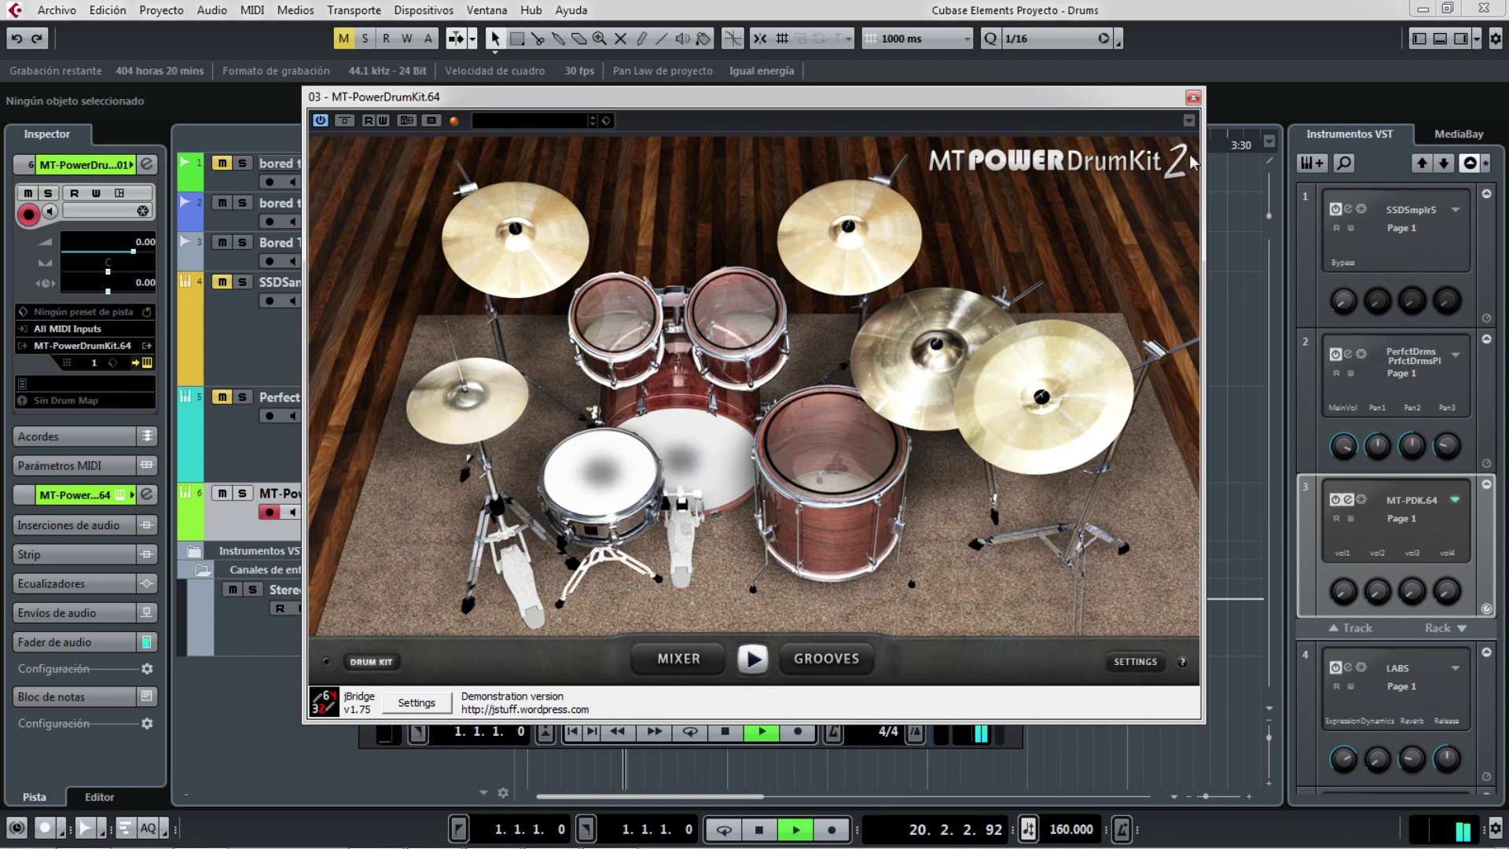
click(1194, 98)
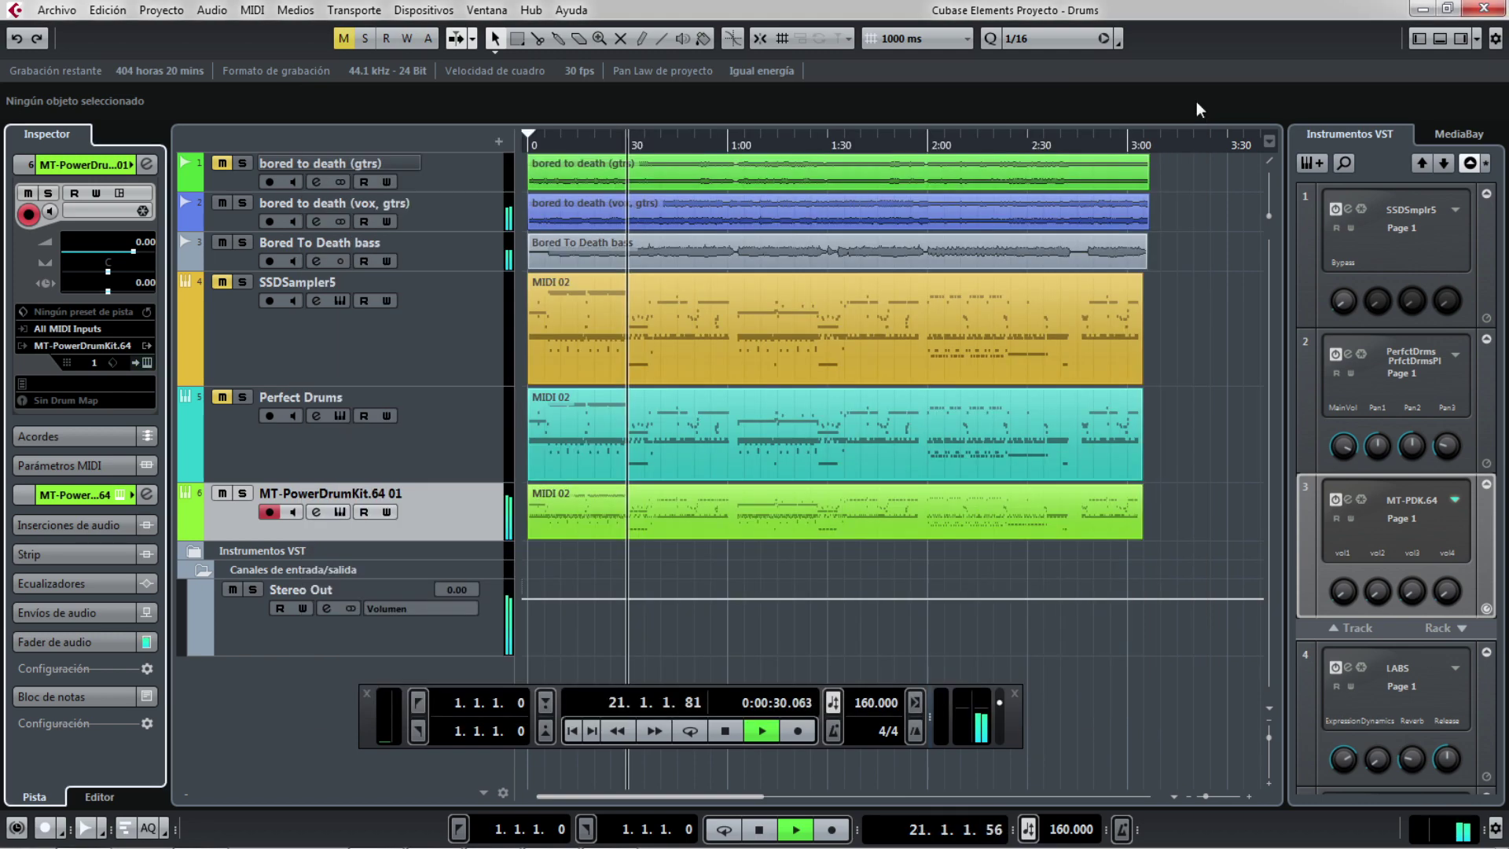
- Compare the MT-PowerDrumKit.64 01 track soloed and in the full mix several times, leaving solo off and playback stopped
click(242, 494)
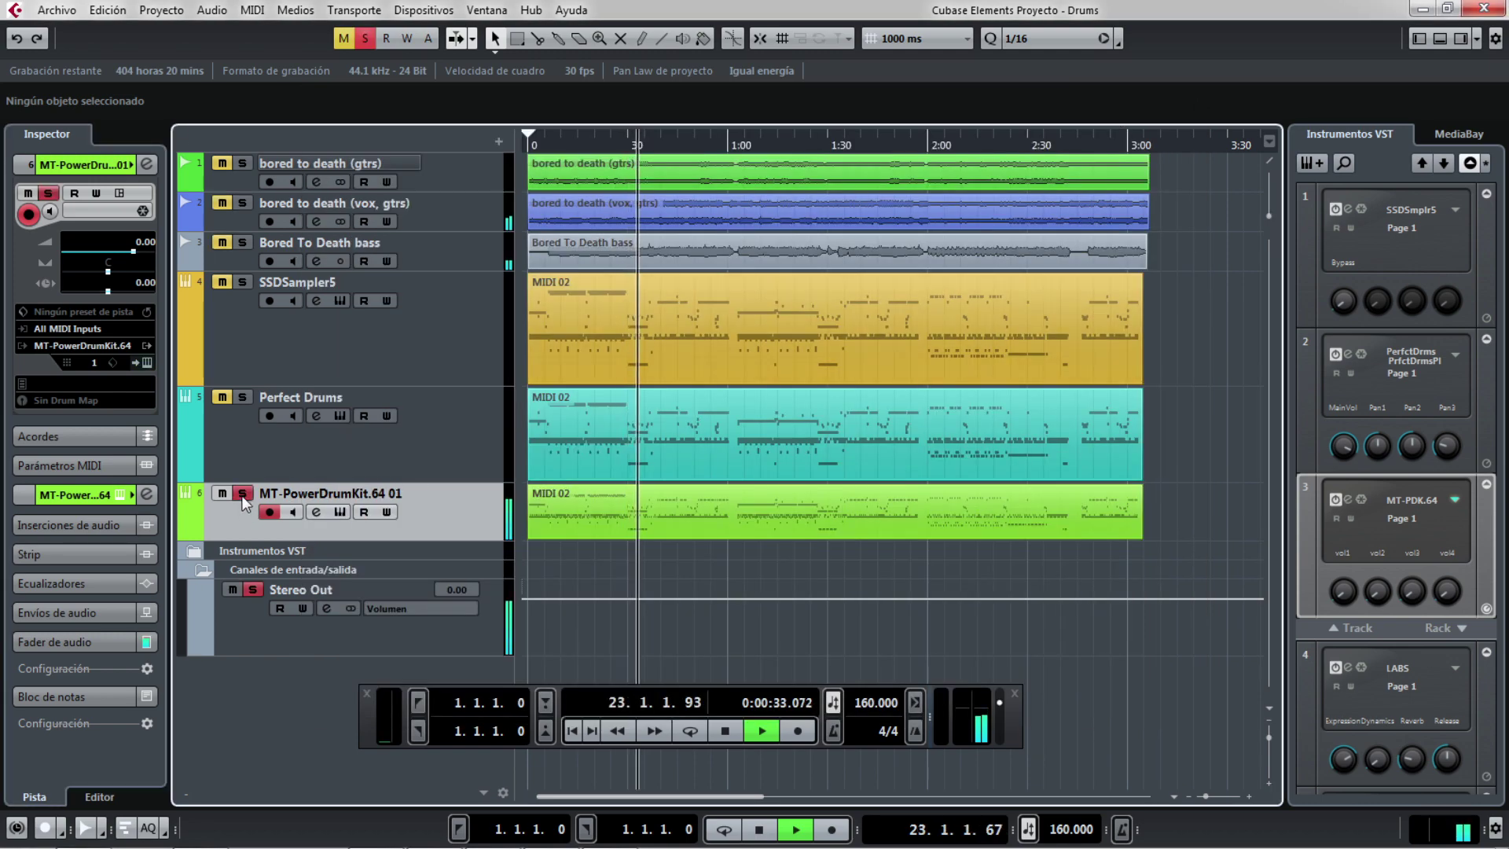
click(242, 494)
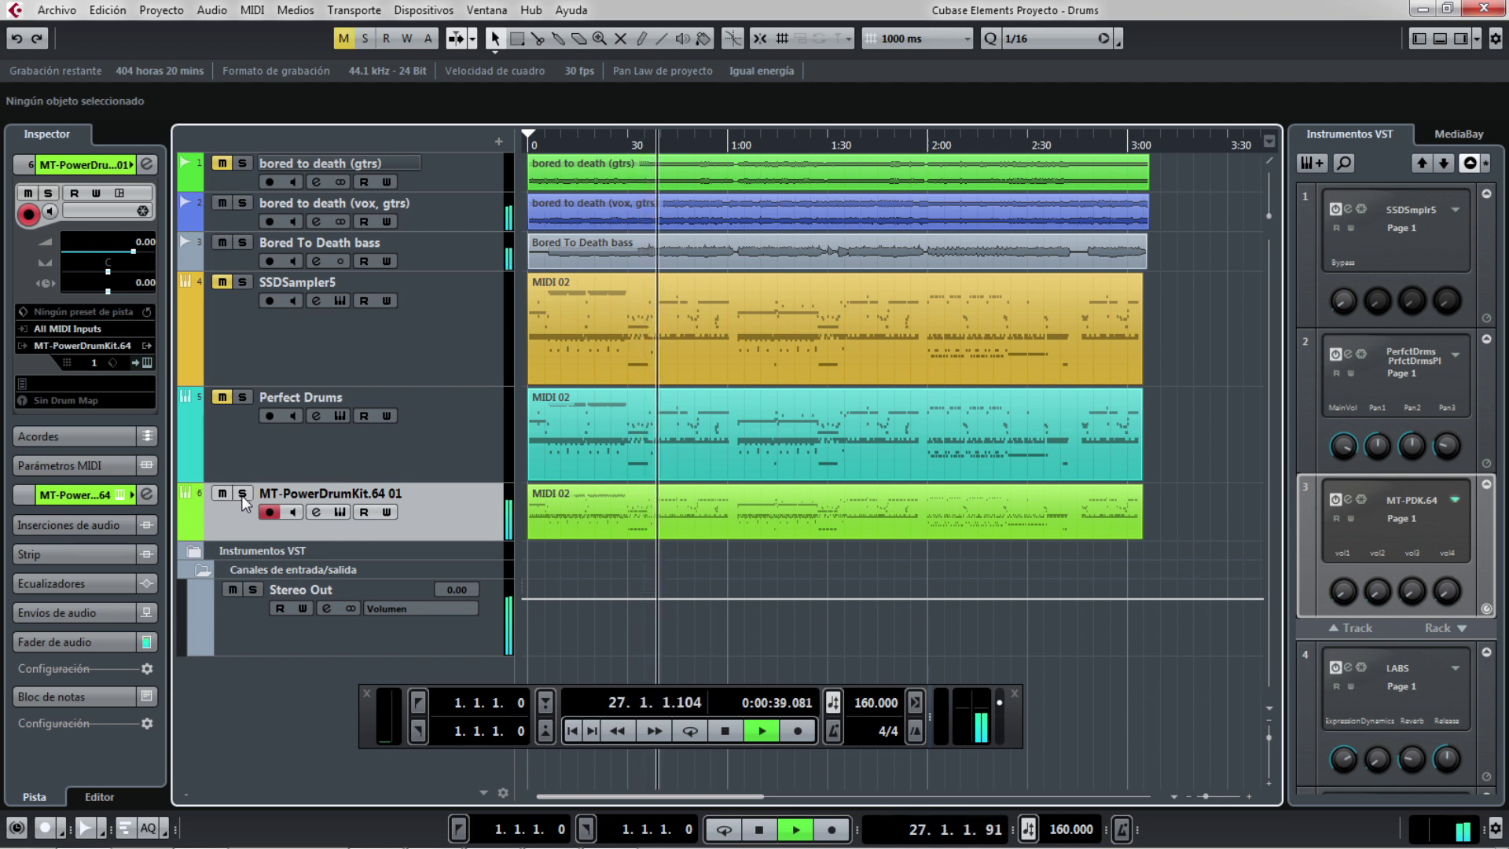
click(242, 494)
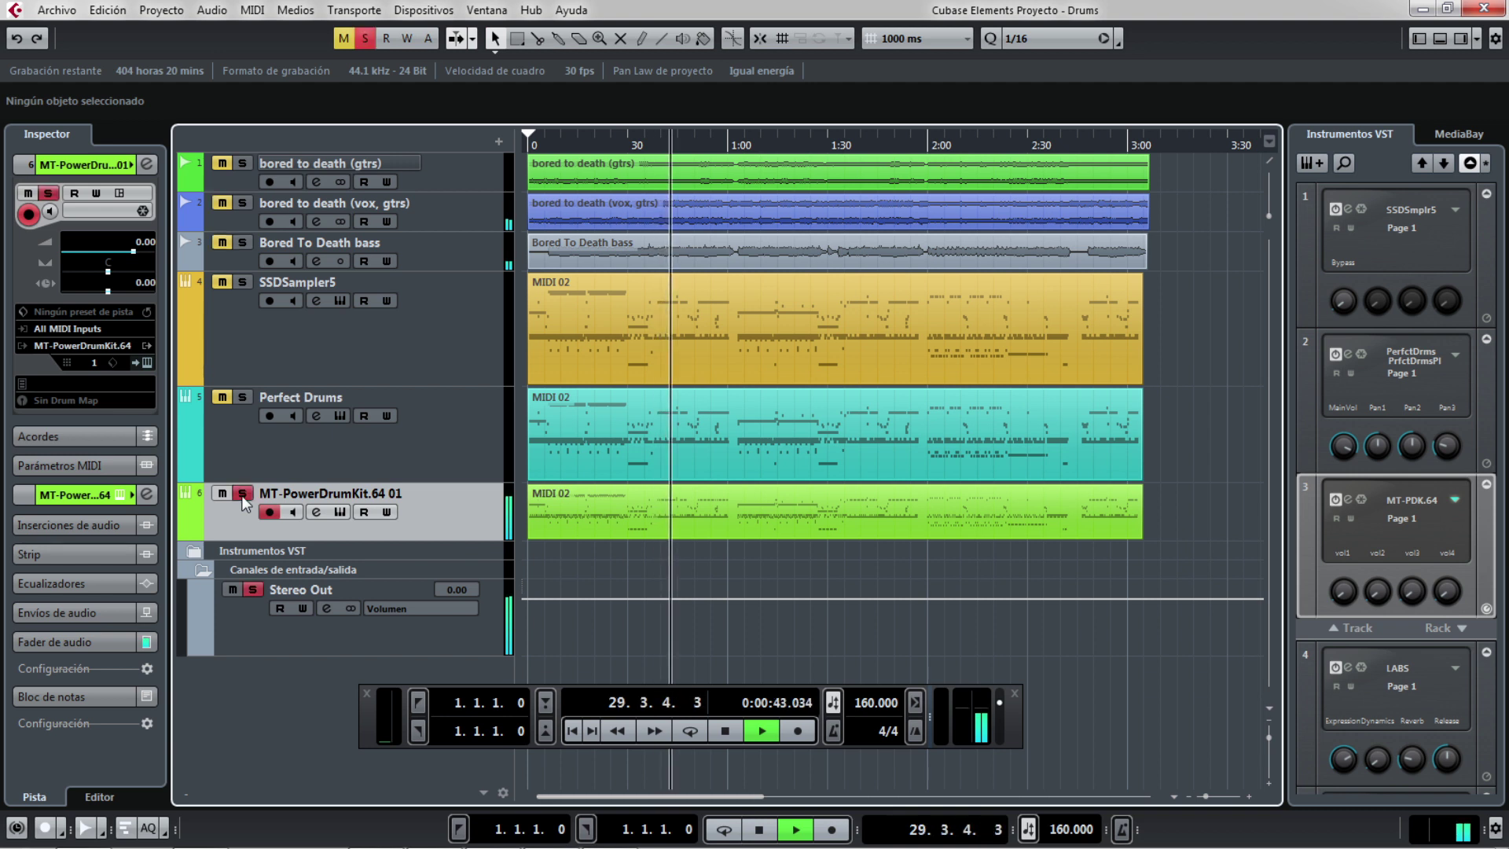
click(242, 494)
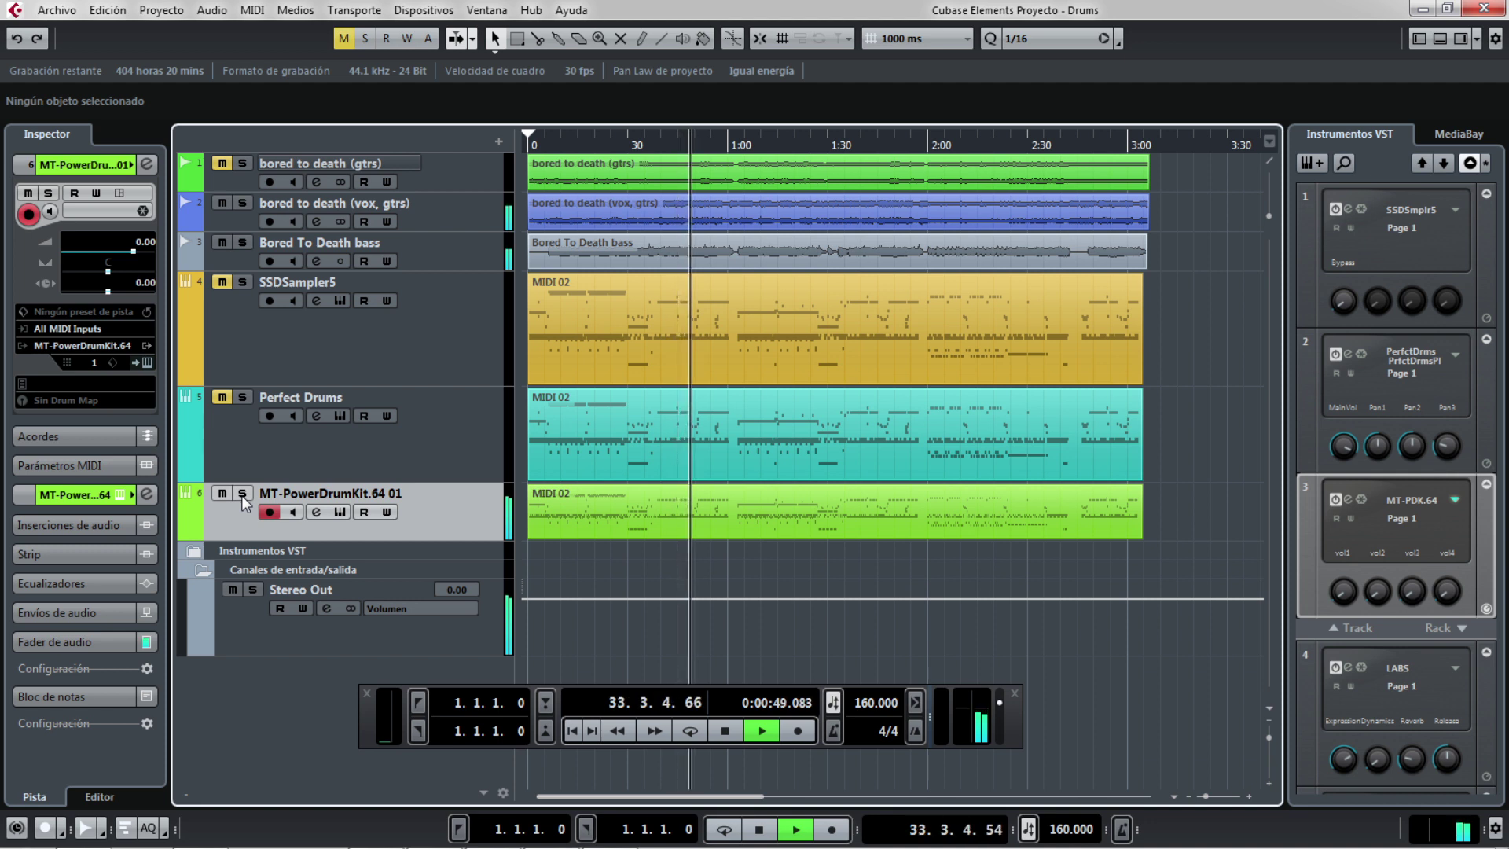
click(242, 494)
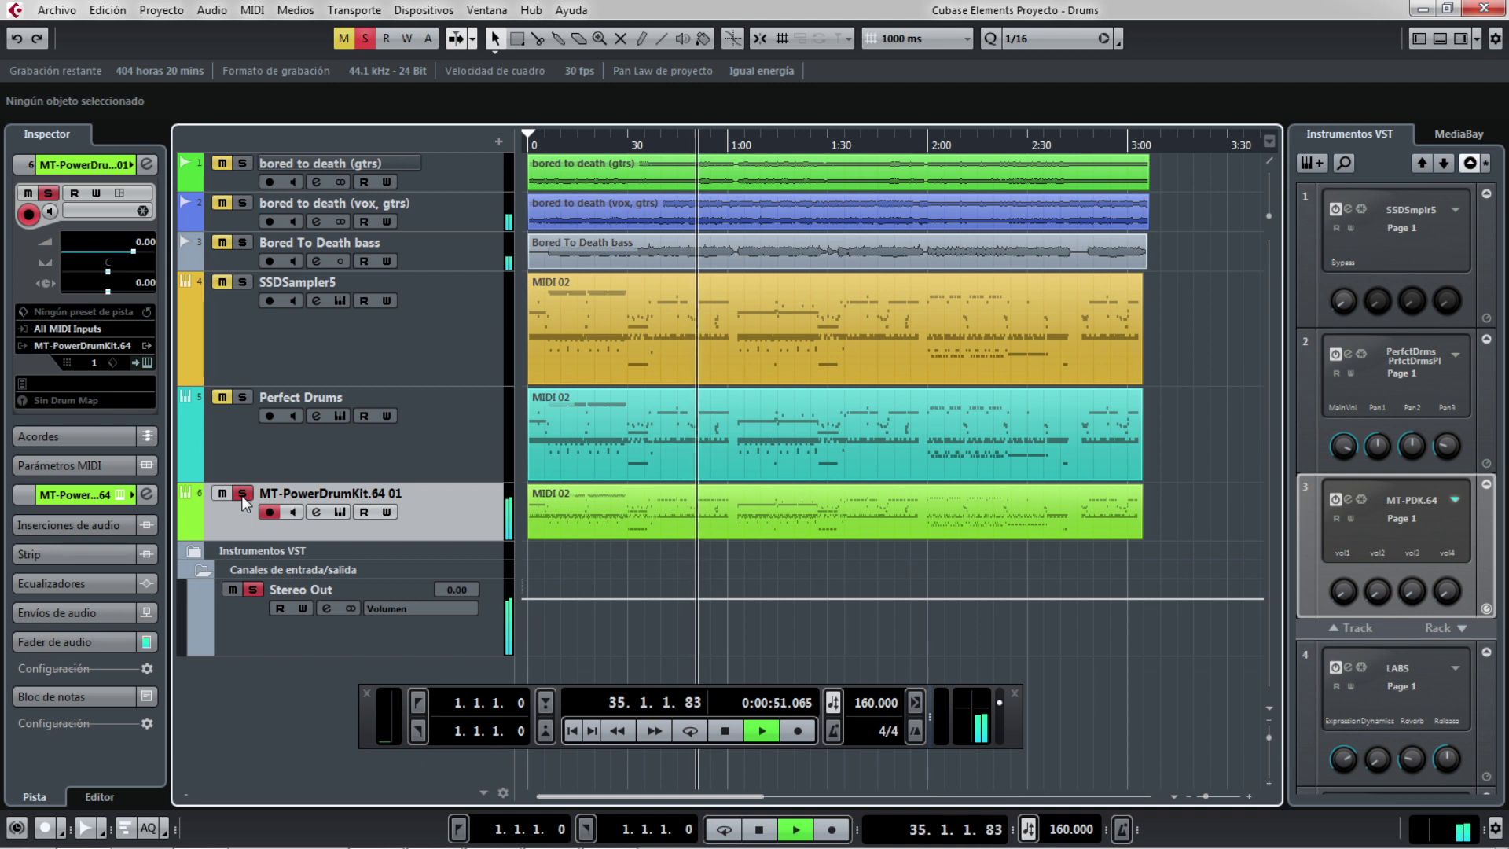
click(242, 494)
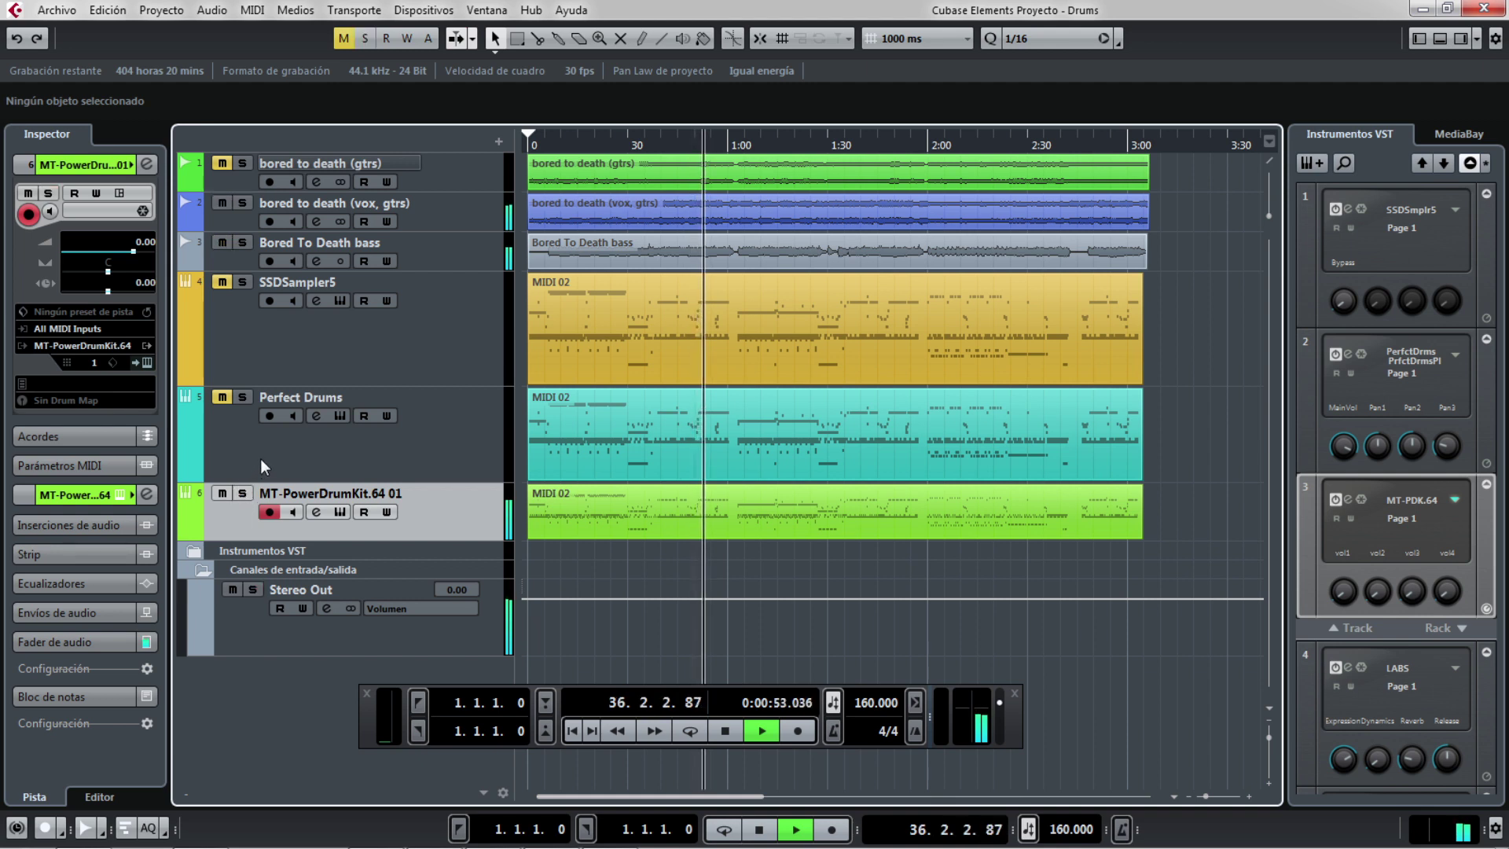
click(247, 494)
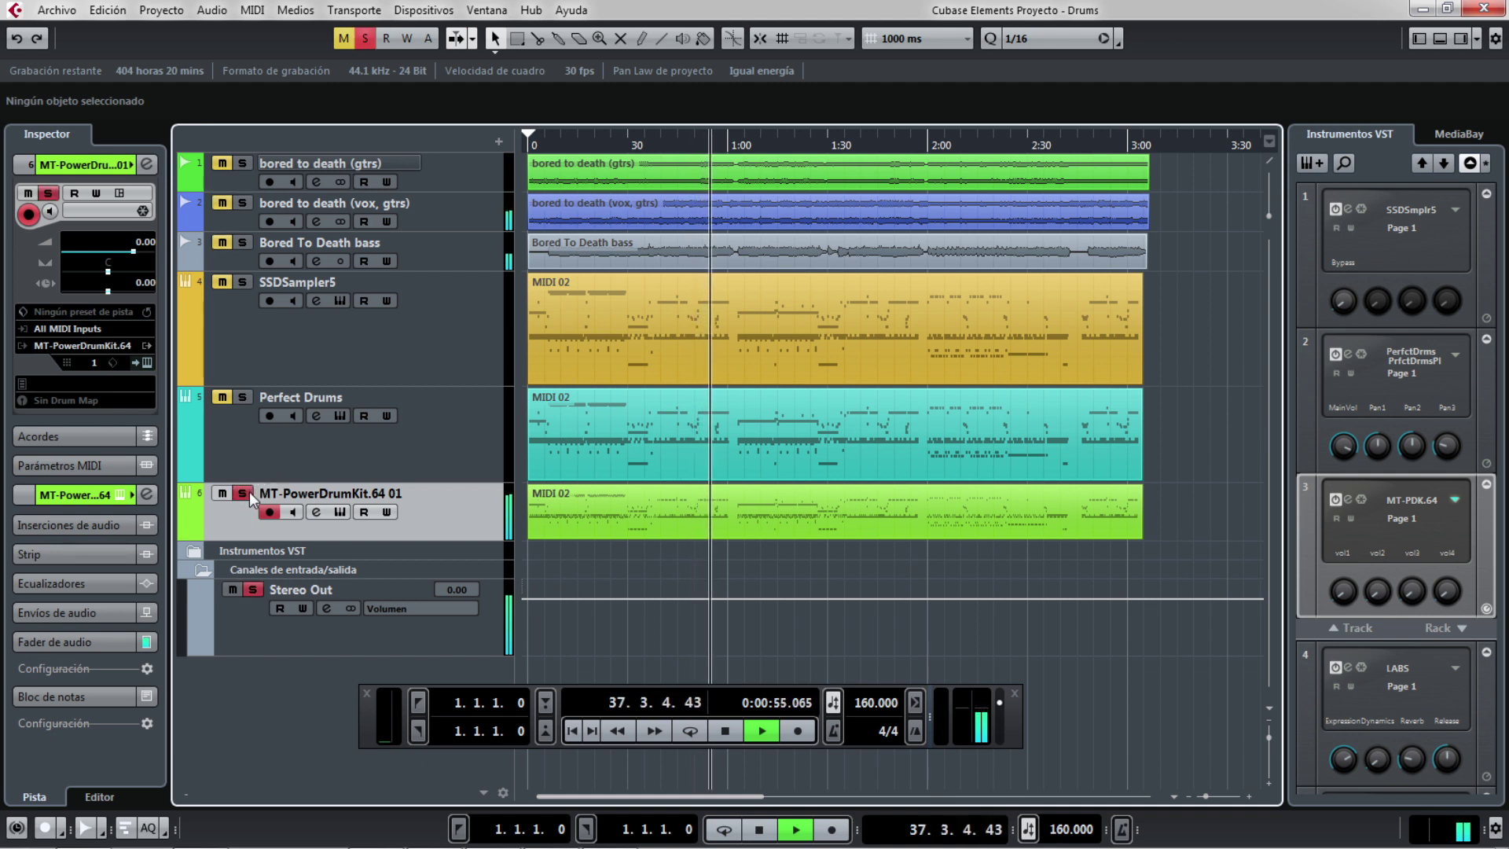
click(246, 495)
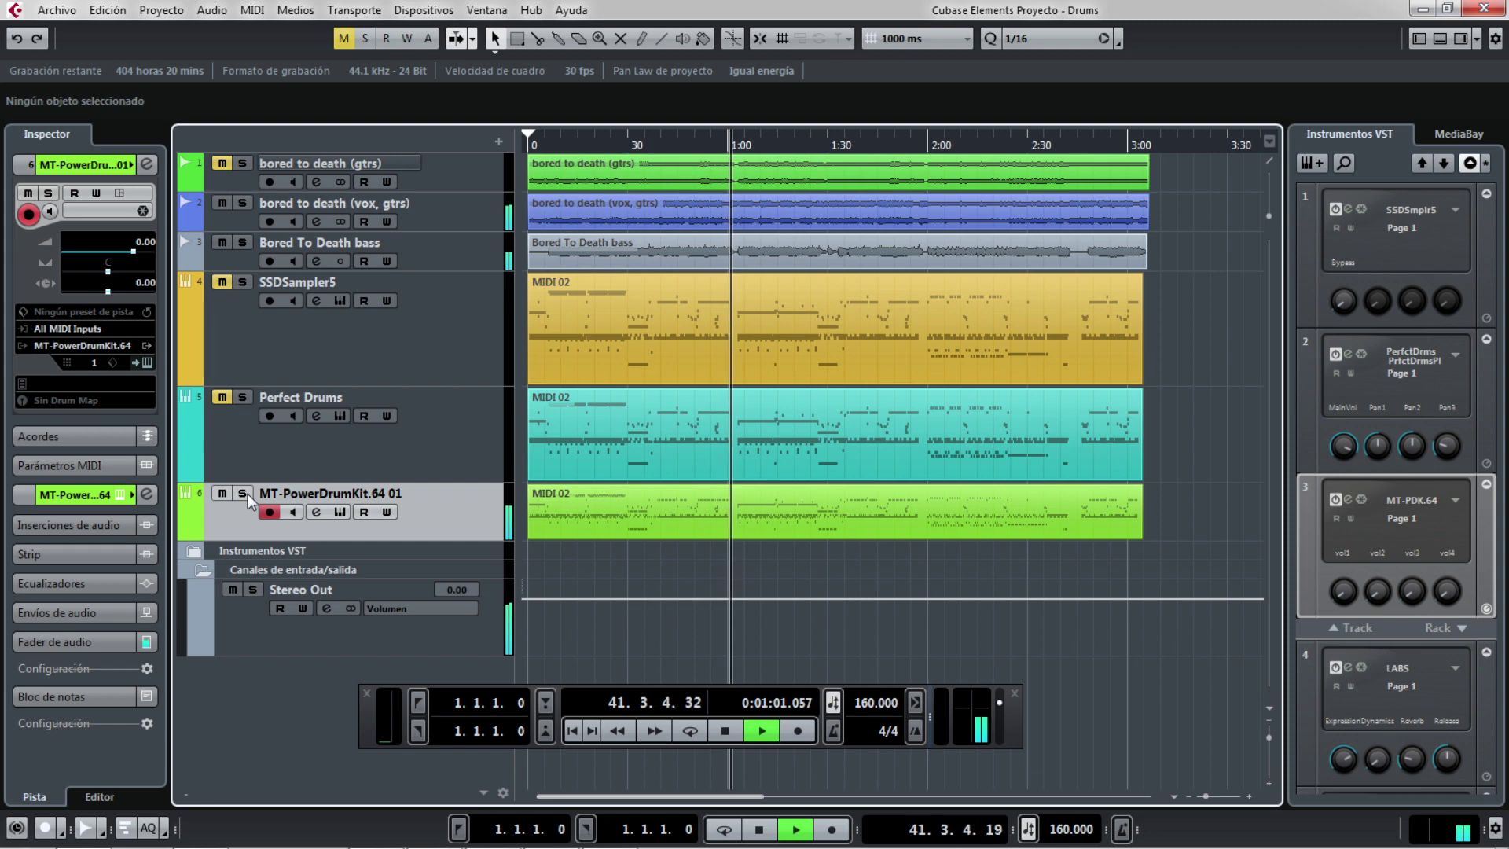
key(space)
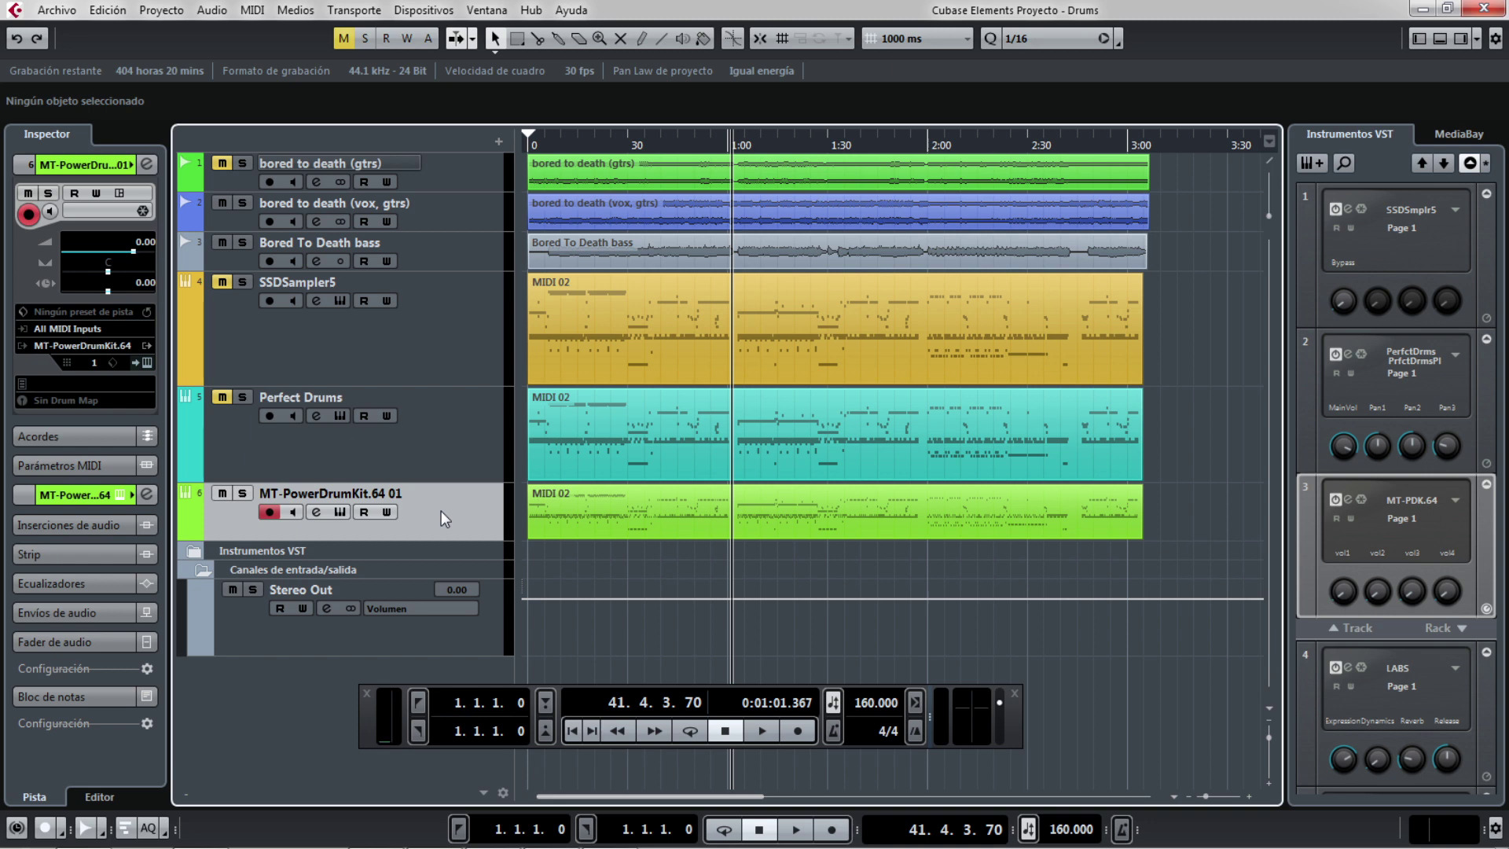
- Examine the MIDI 02 drum part's notes and velocities in the editor, hide the floating transport panel, and close the editor
double_click(616, 503)
scroll(786, 516, down, 4)
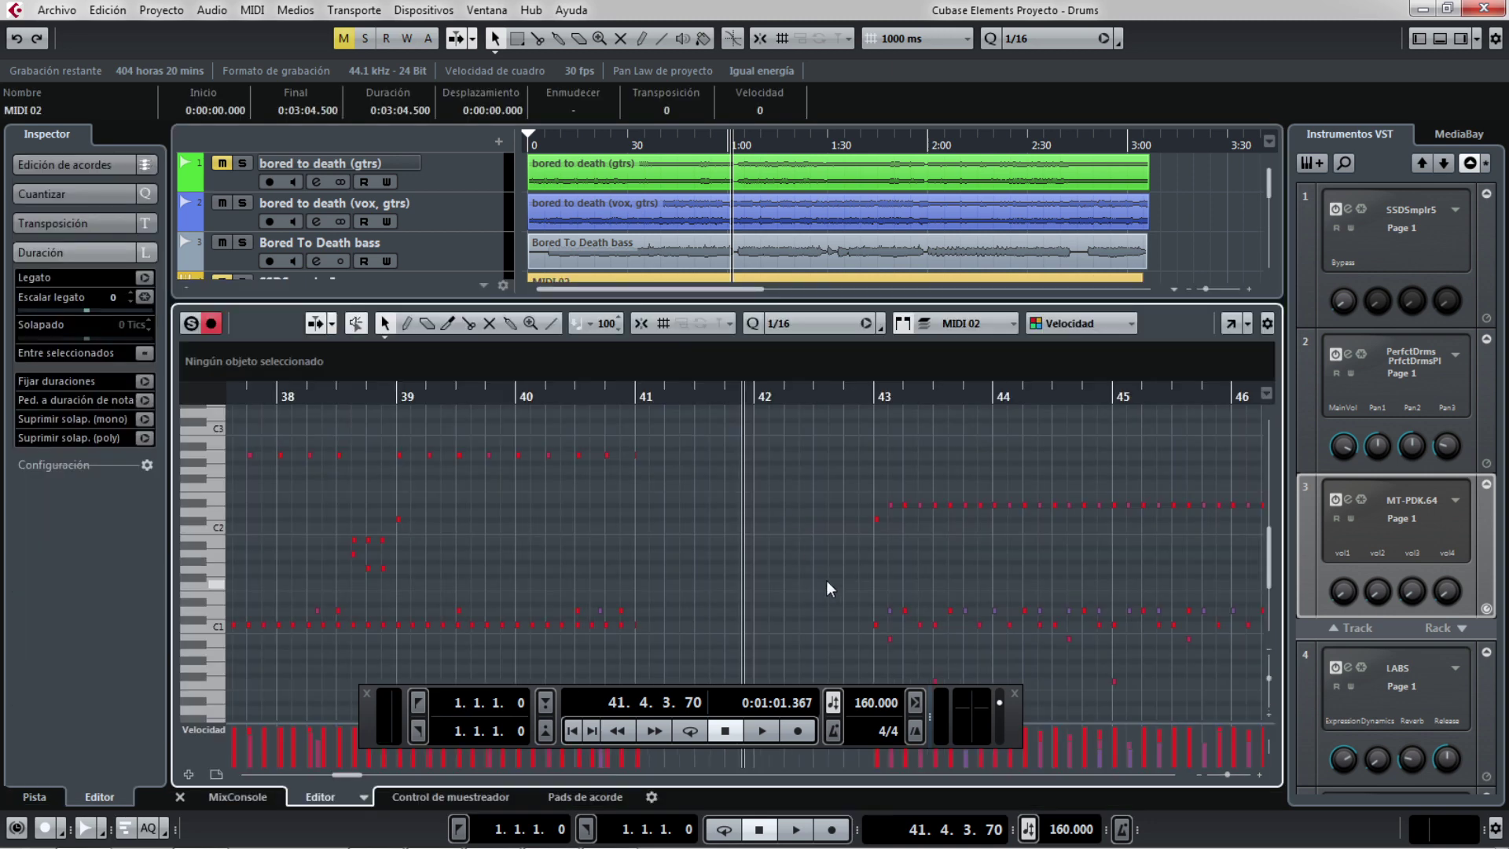
key(F2)
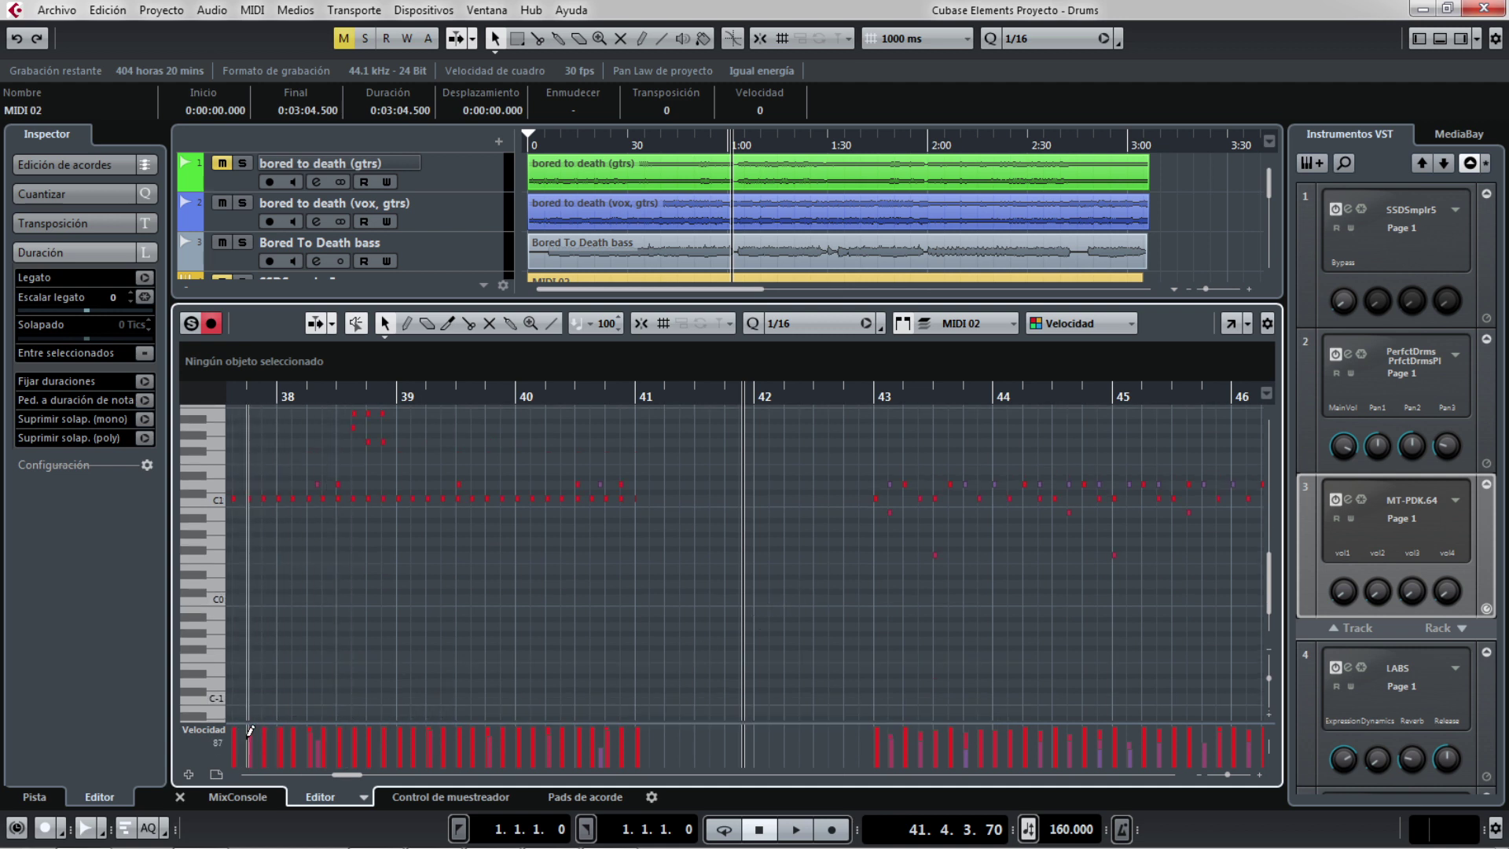
key(F2)
key(F2)
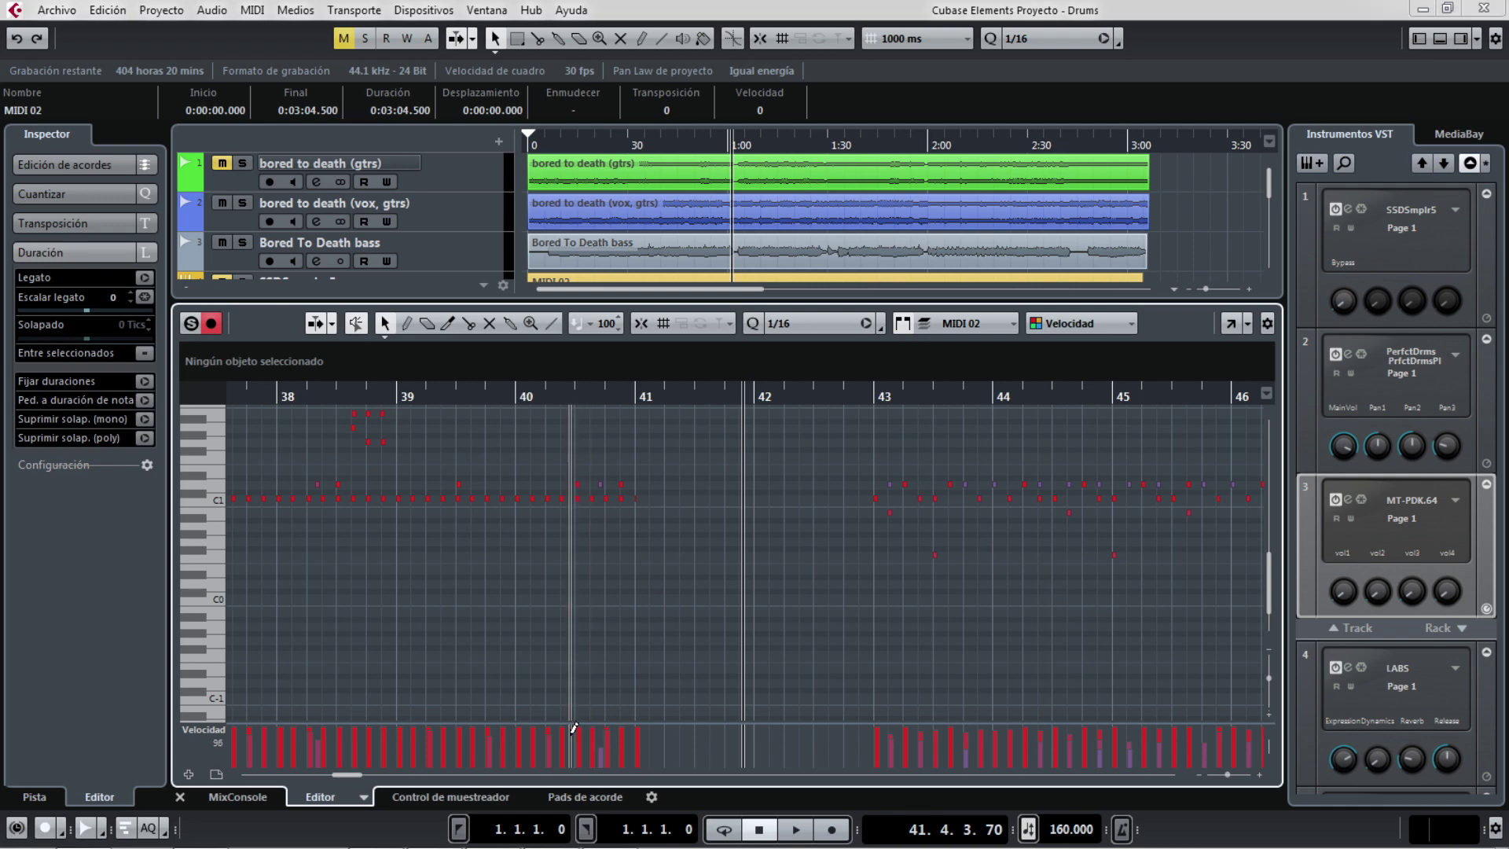
click(180, 796)
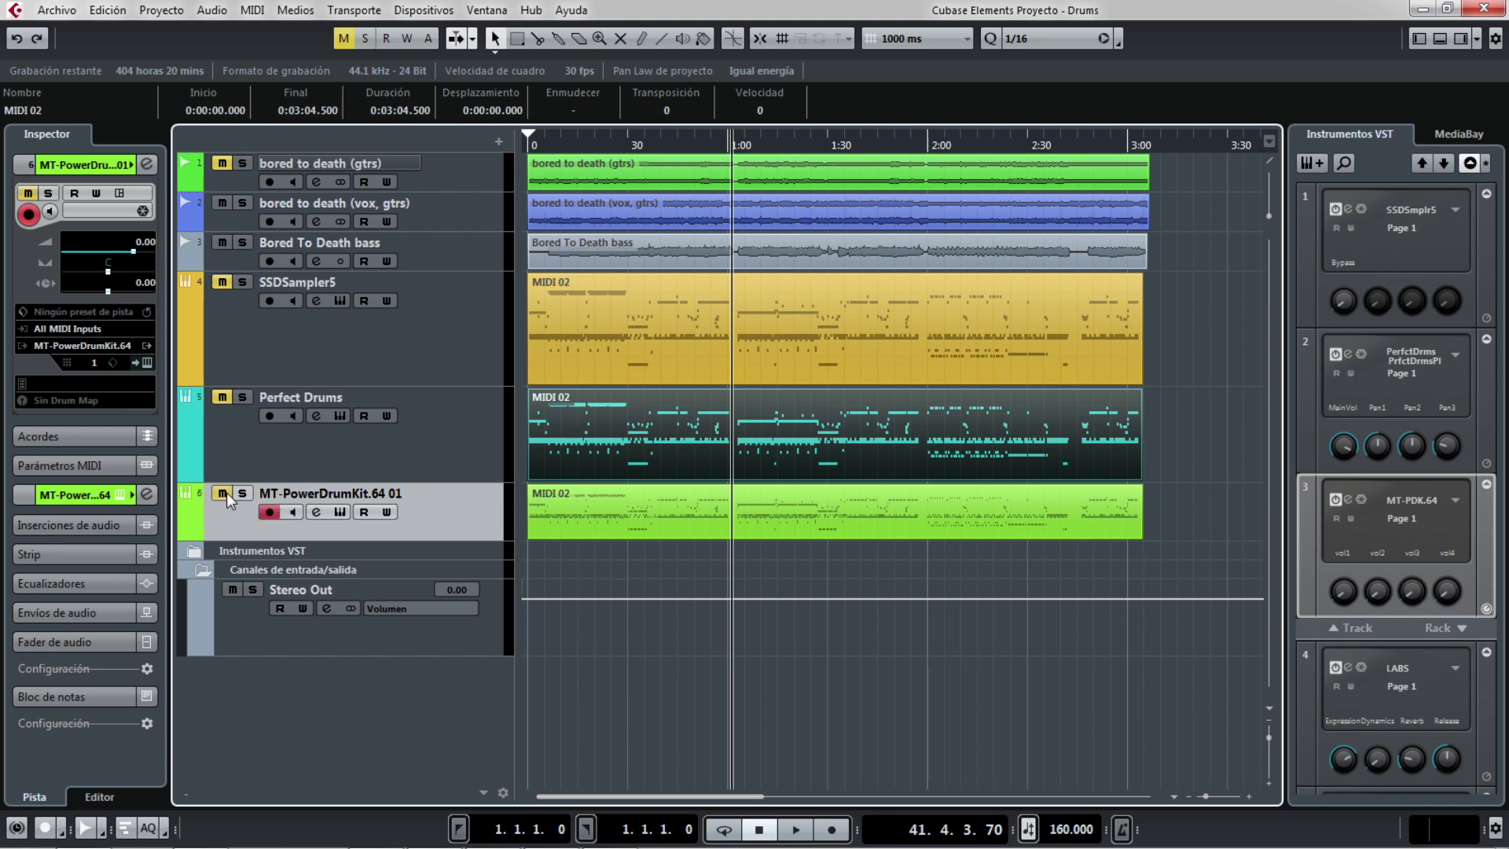
- With MT-PowerDrumKit.64 01 muted, play the song with SSDSampler5 unmuted, and switch the audible drums to Perfect Drums
click(223, 283)
click(743, 145)
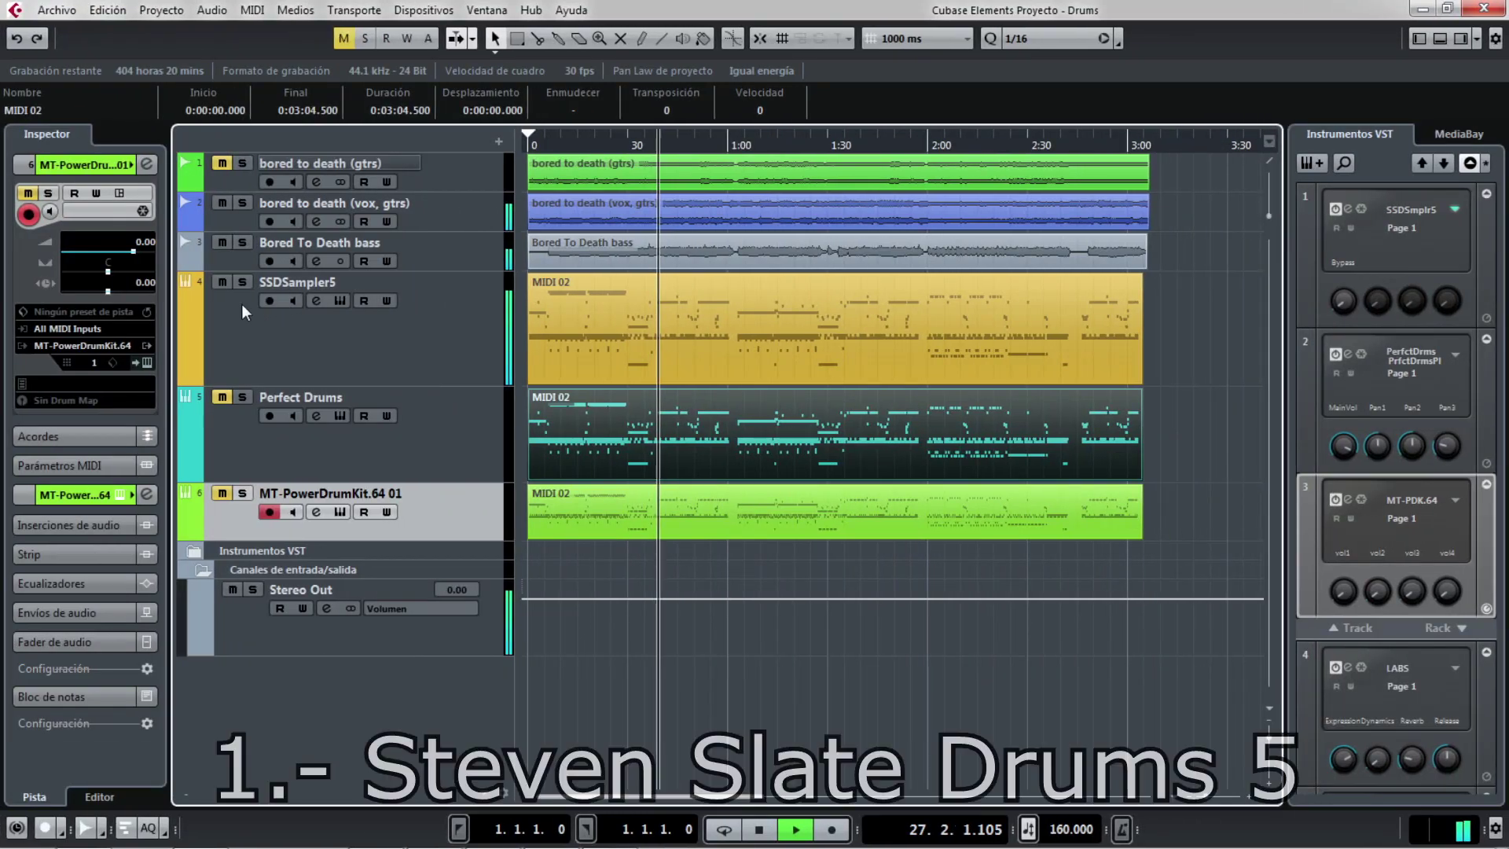
click(224, 283)
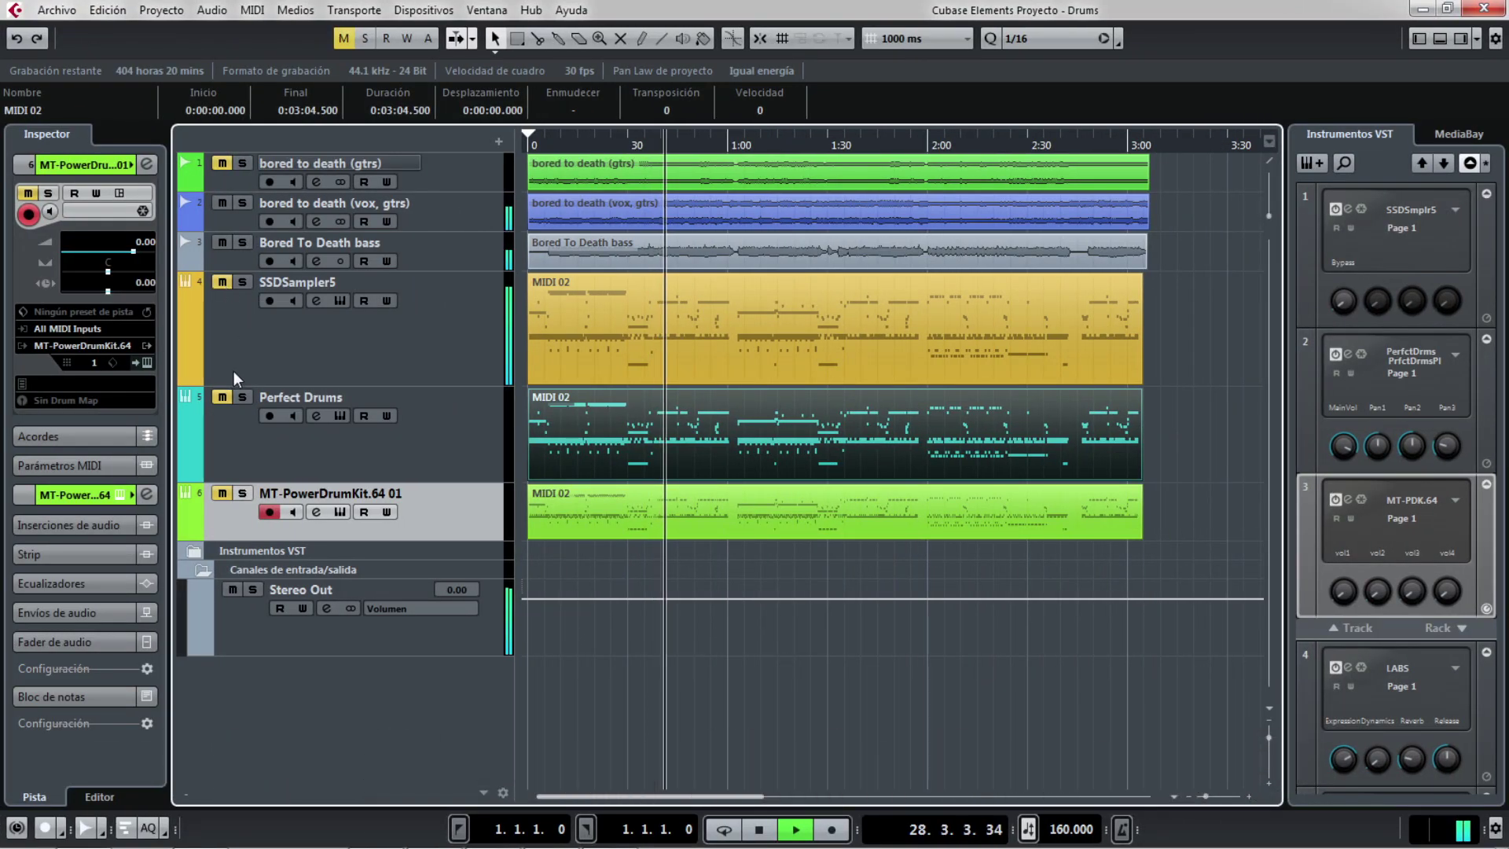
click(223, 398)
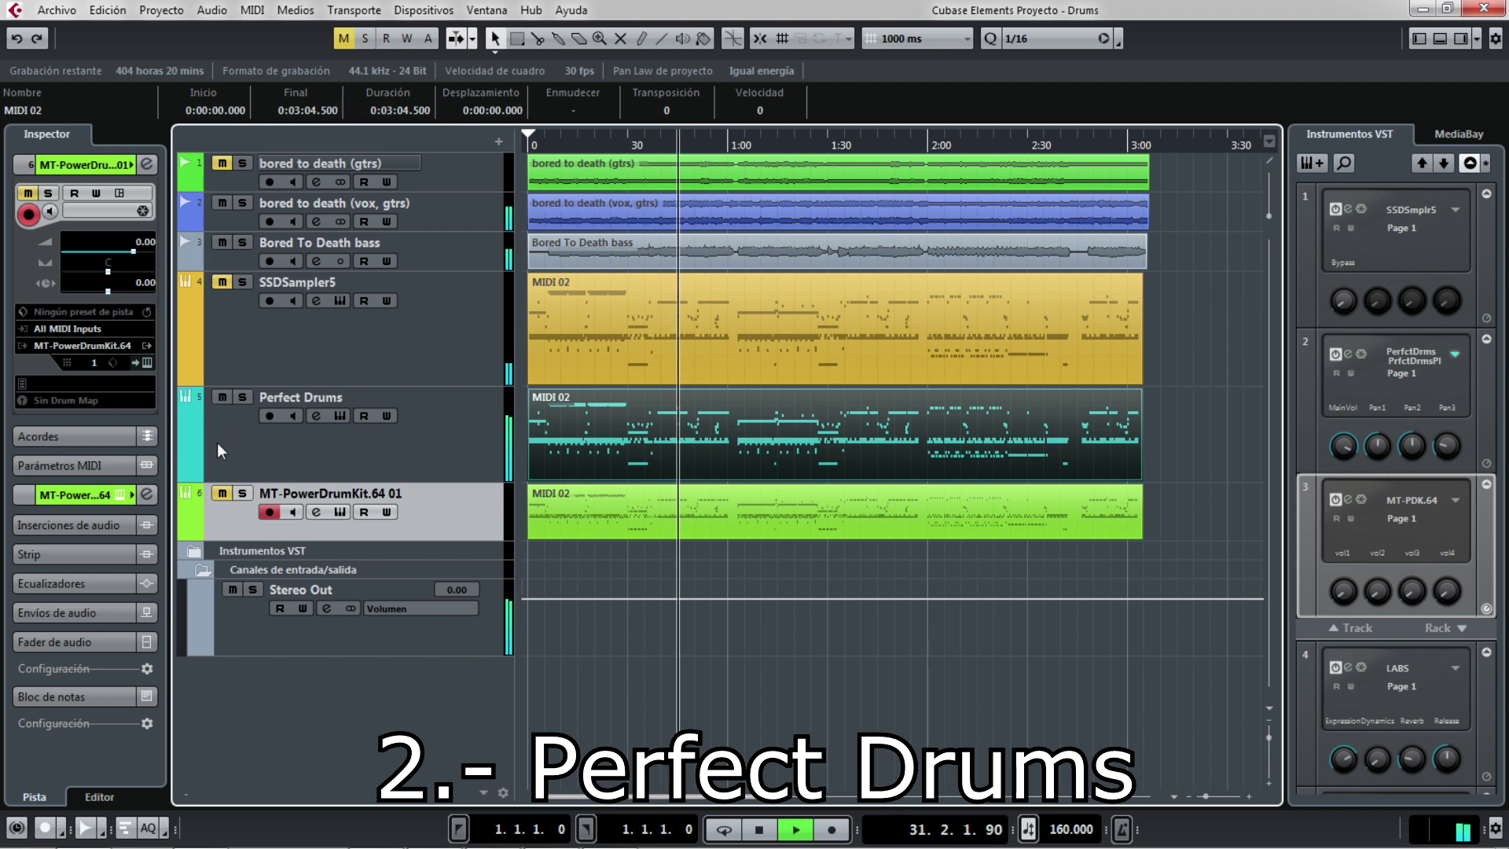
- Switch the audible drums from Perfect Drums to MT-PowerDrumKit.64 01 and back to SSDSampler5 during playback by muting and unmuting the tracks
click(224, 494)
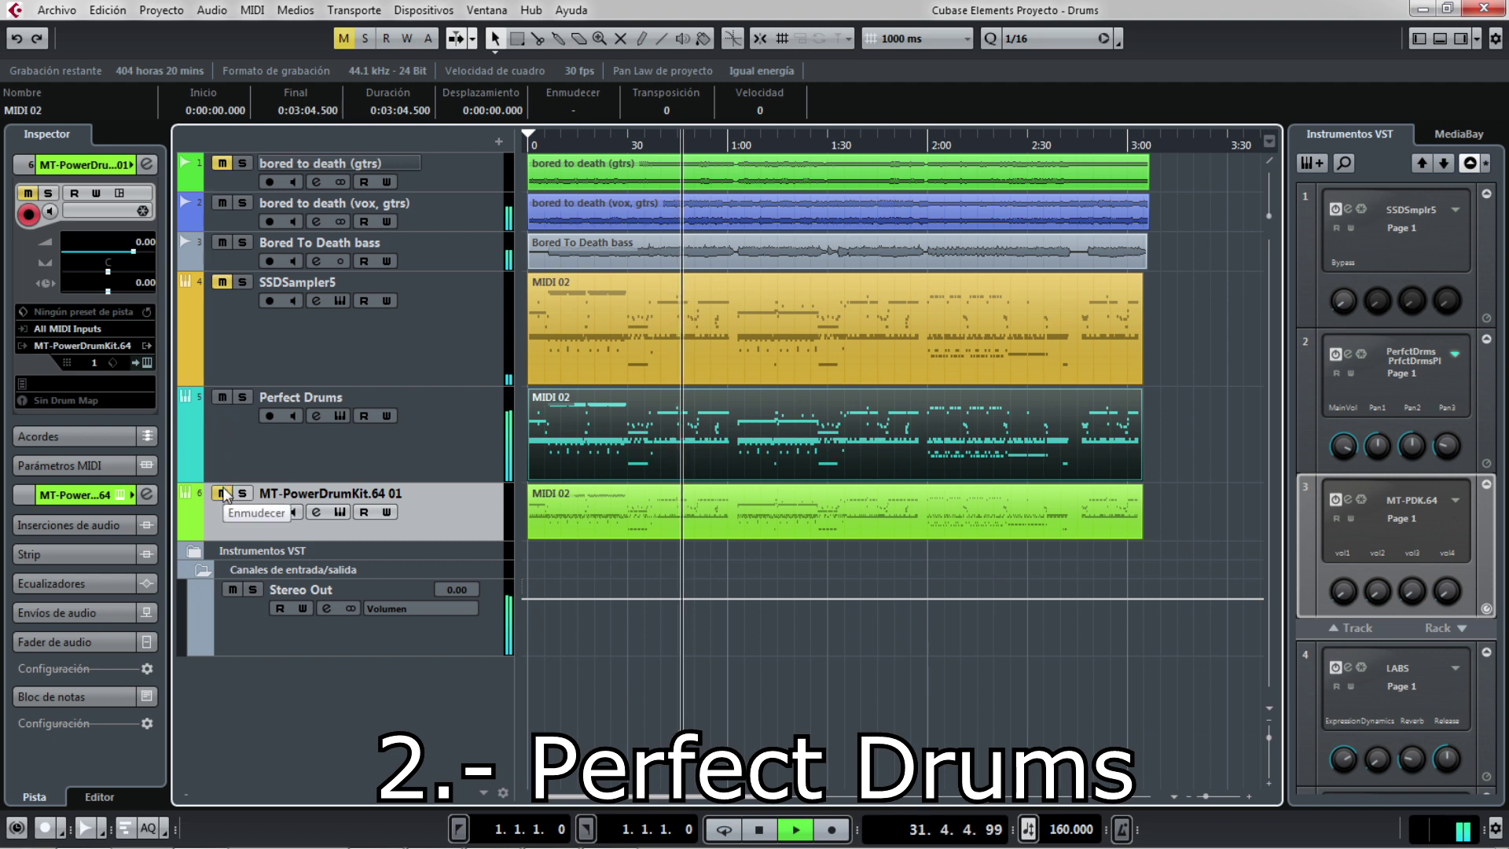
click(221, 397)
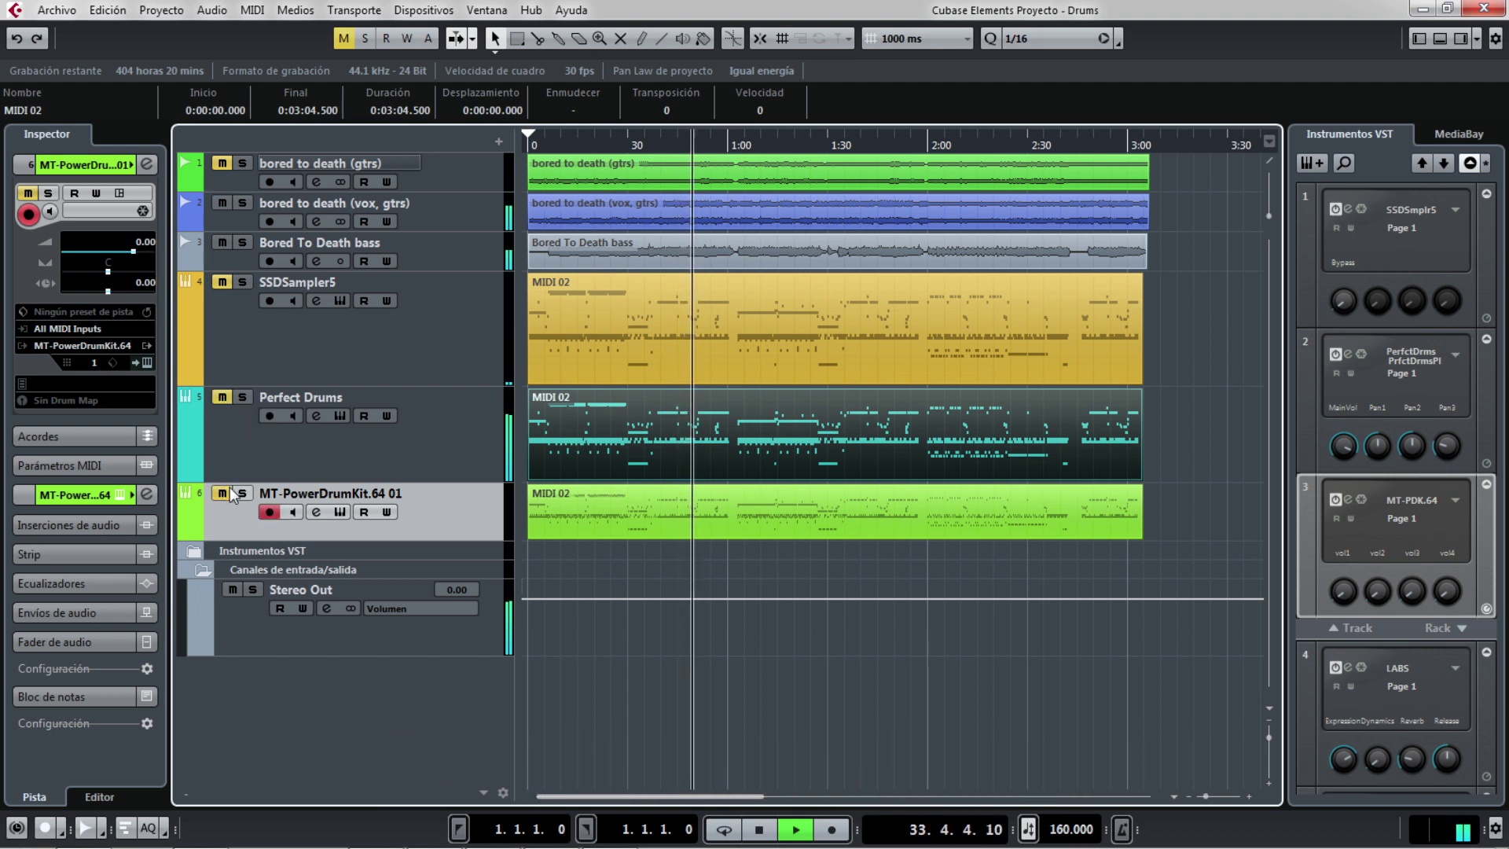
click(224, 493)
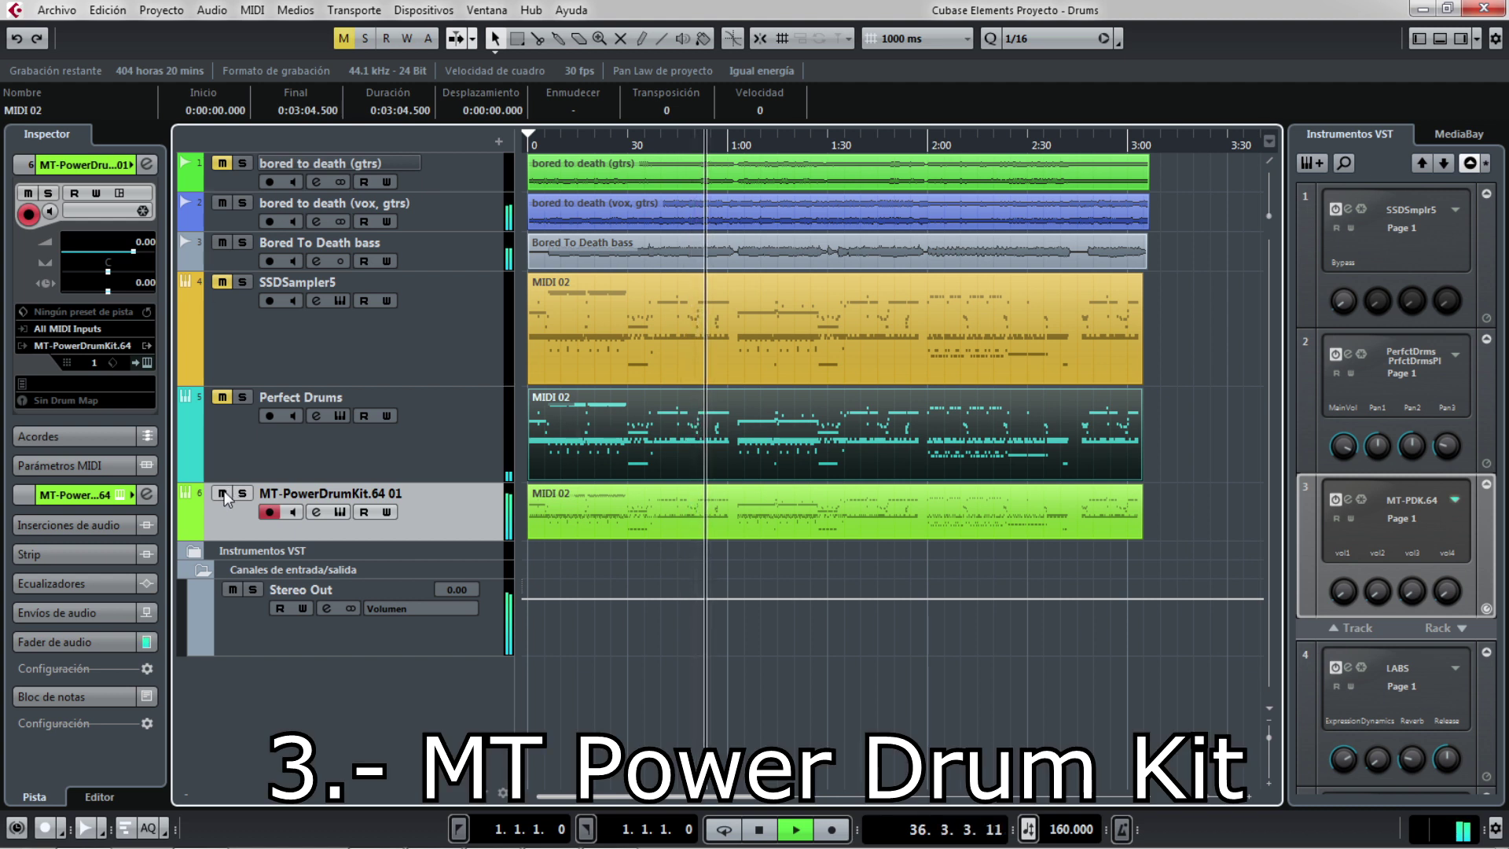
click(224, 494)
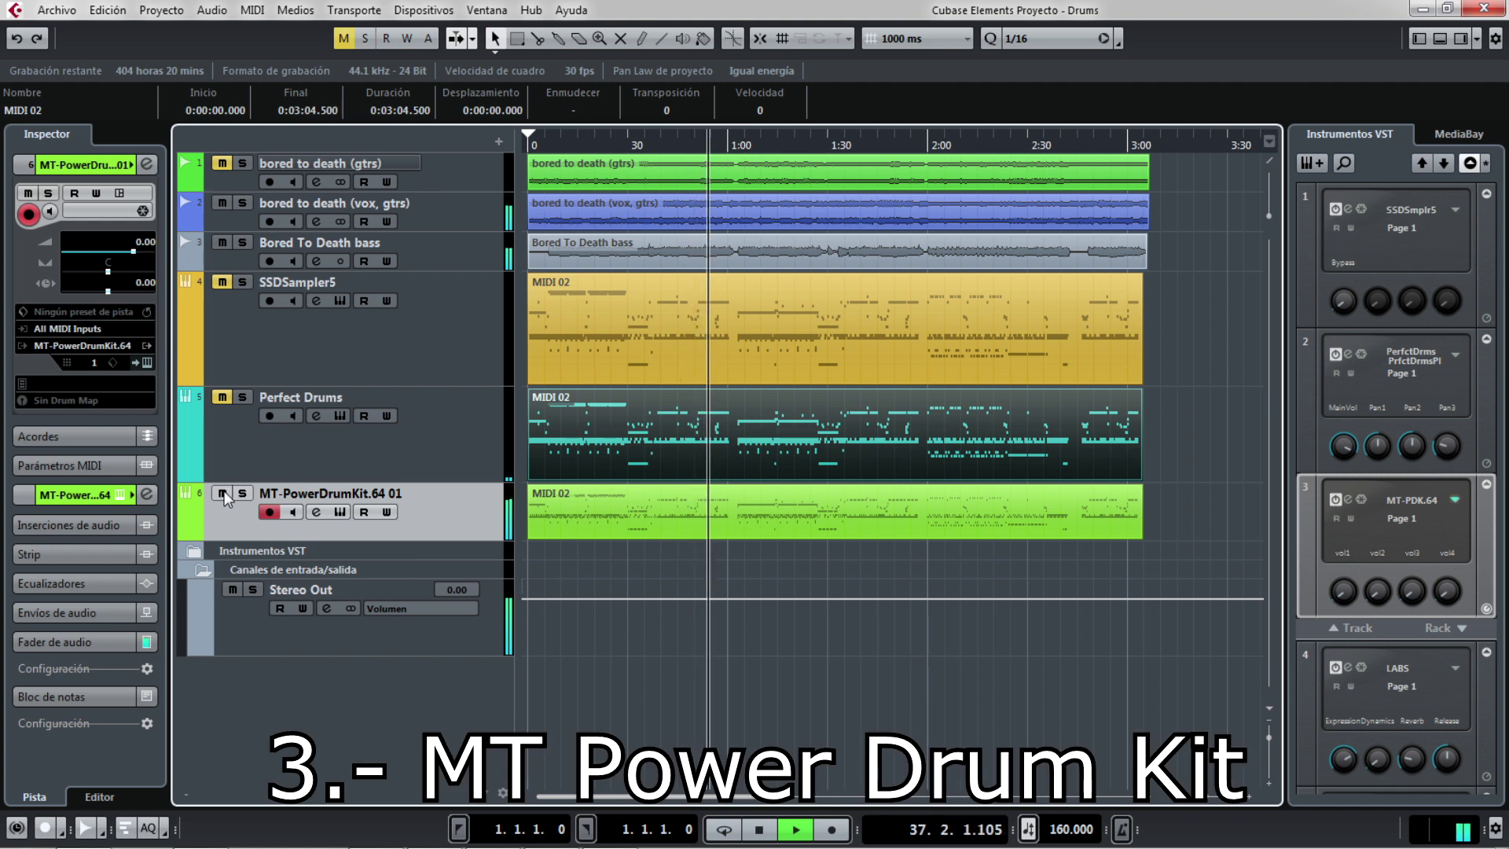
click(223, 282)
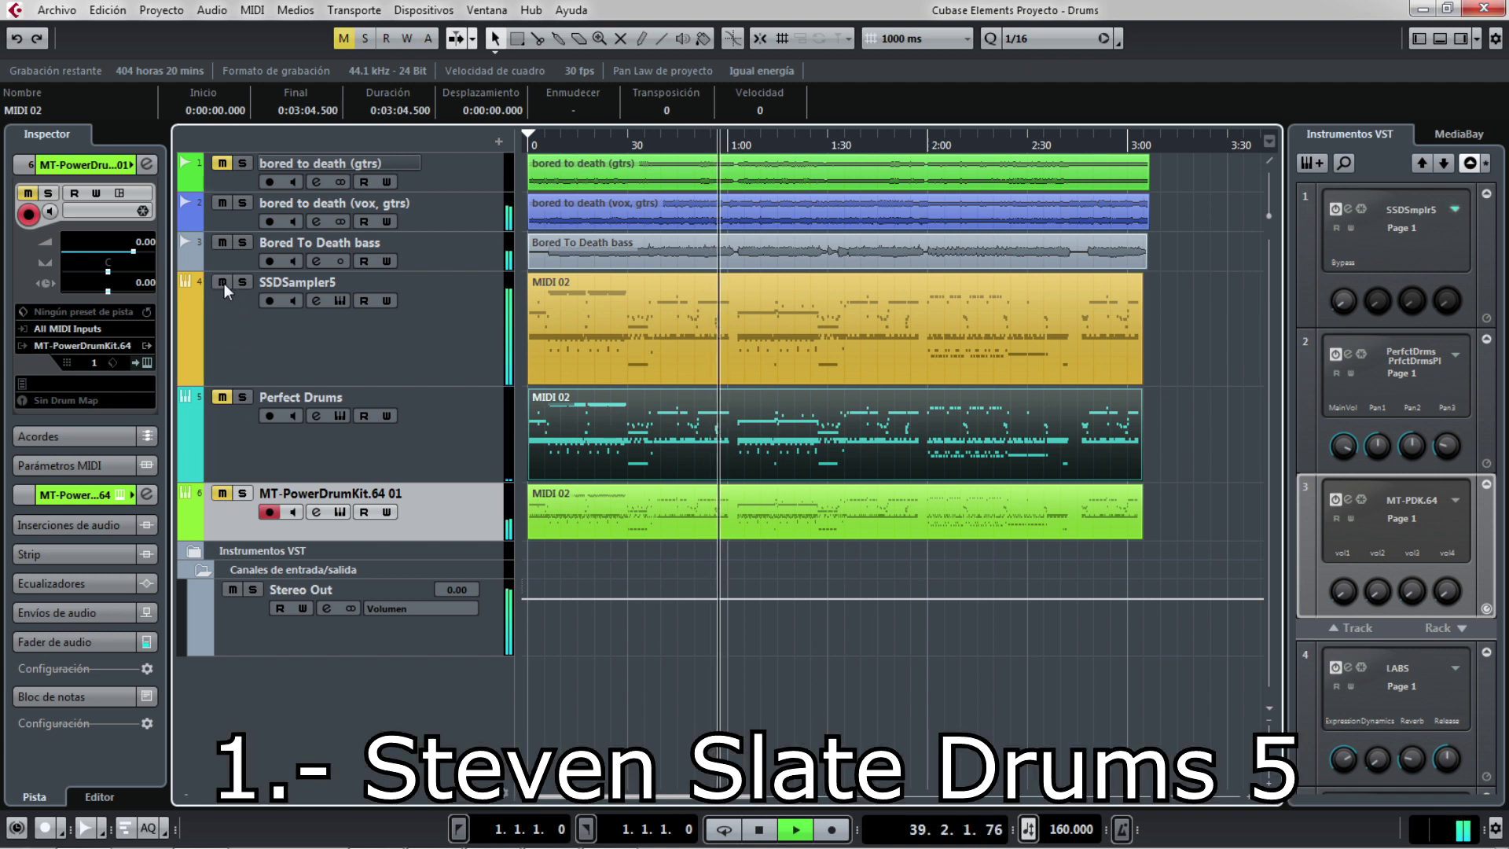